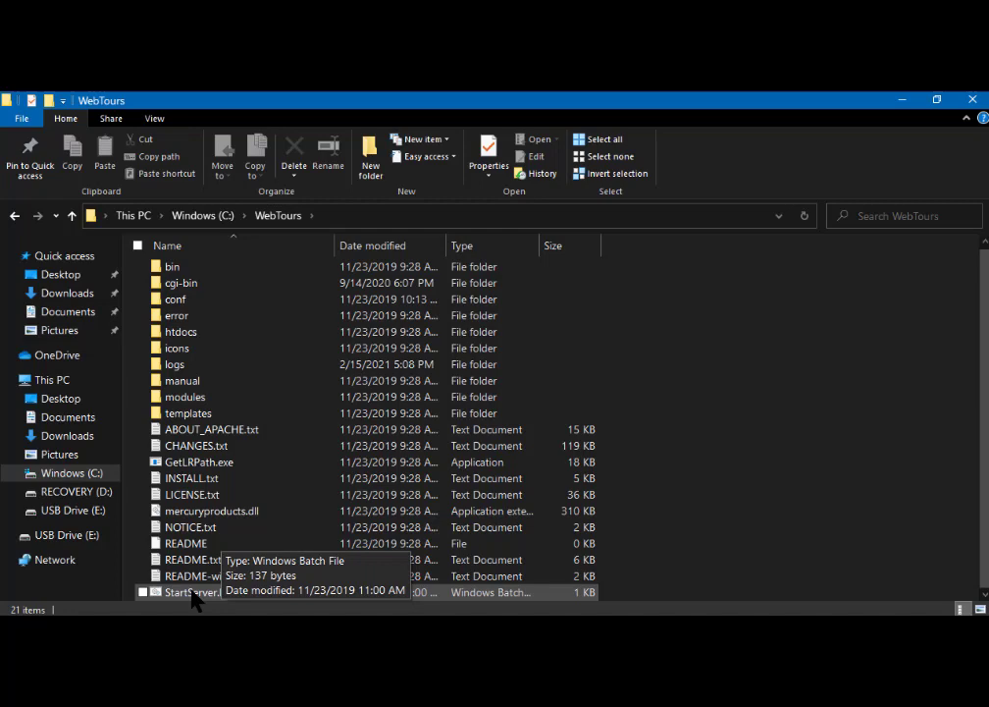
- Launch StartServer.bat from C:\WebTours and keep its server console minimized in the background
double_click(194, 593)
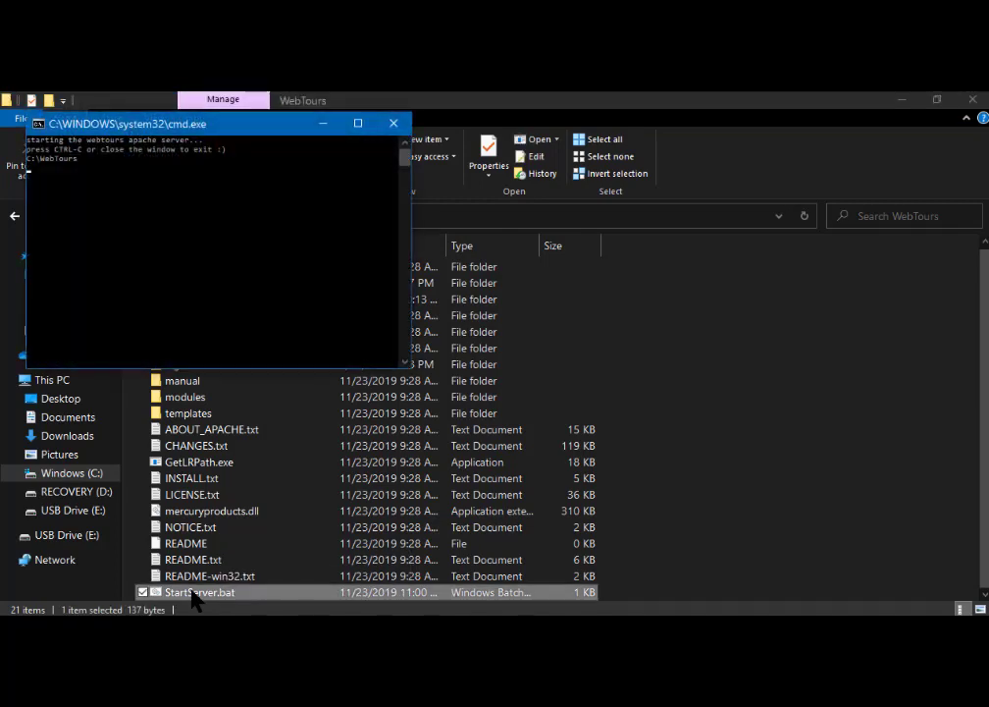
left_click(322, 124)
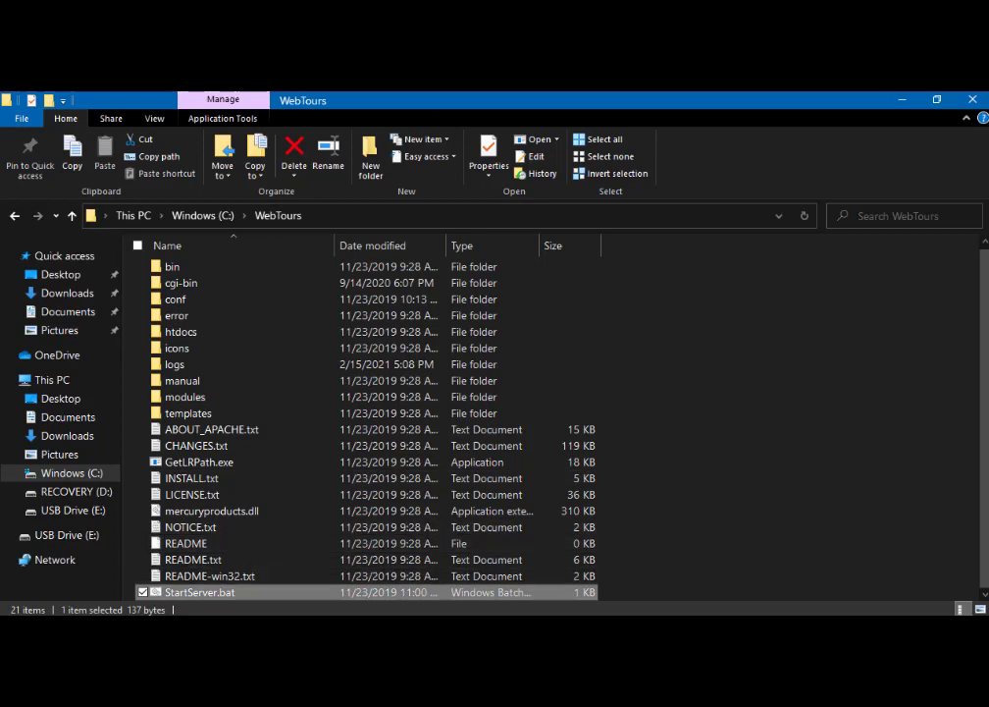
left_click(475, 626)
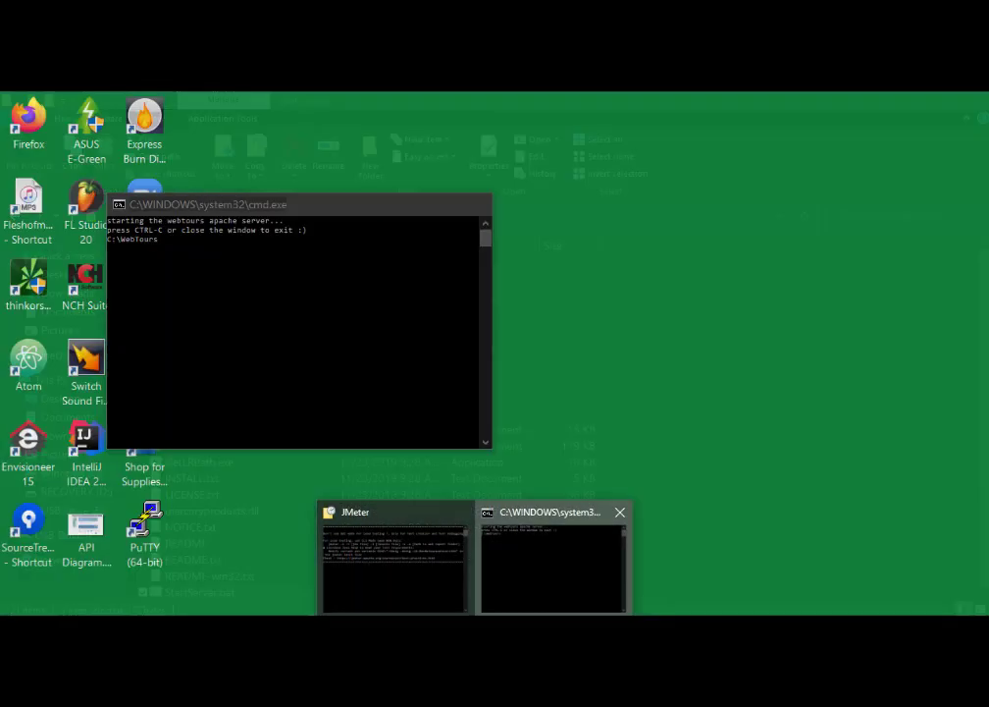
left_click(535, 569)
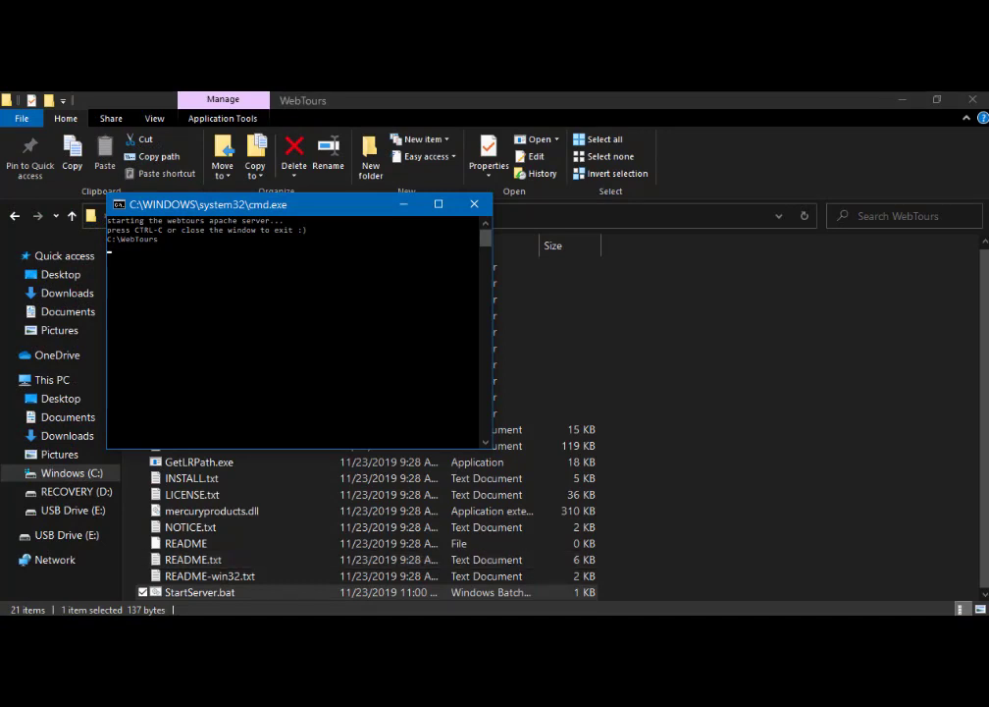
left_click(402, 203)
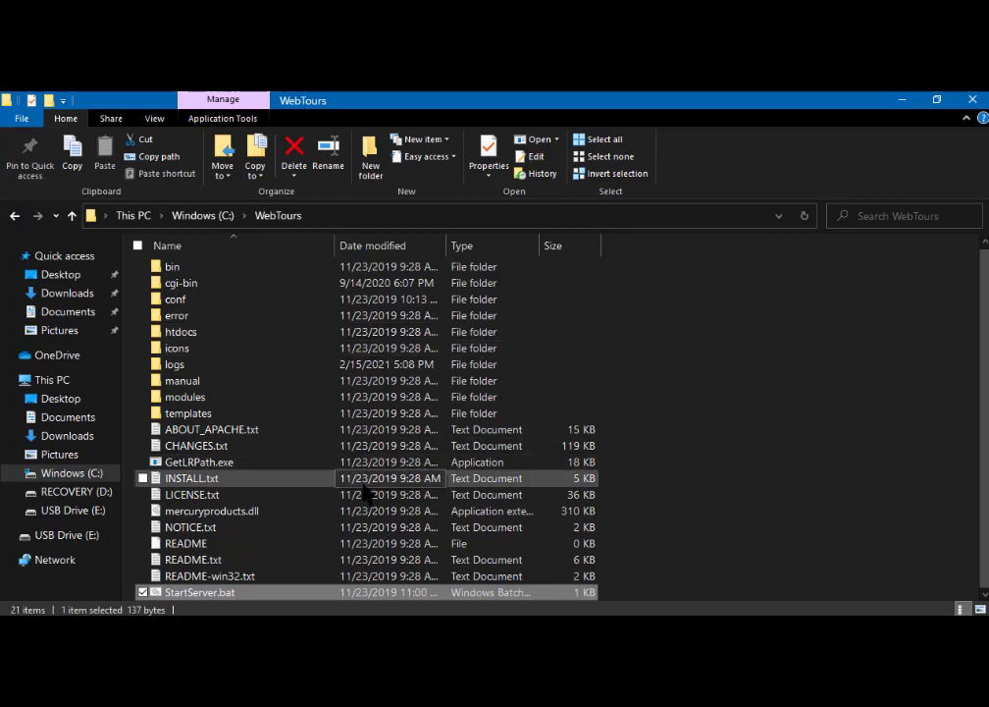
double_click(183, 285)
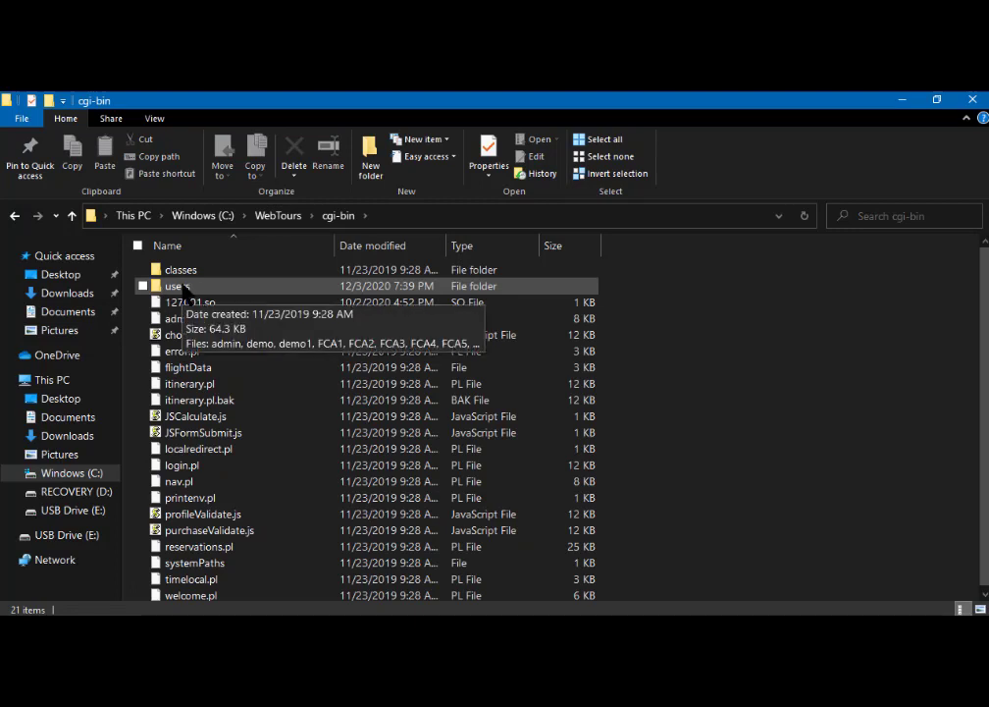
double_click(182, 285)
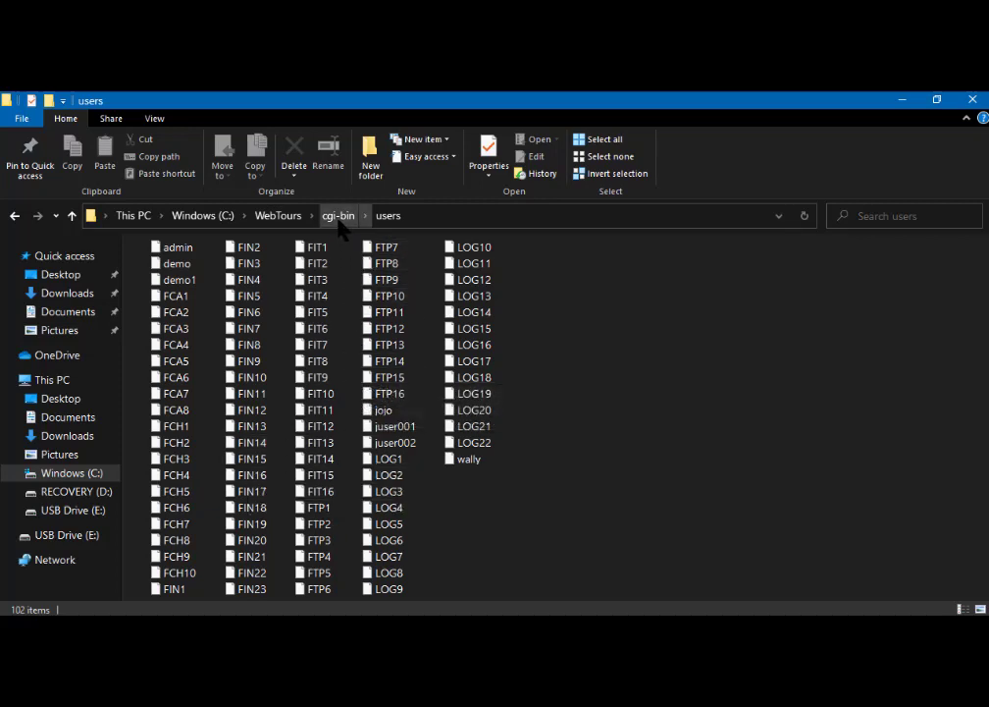
left_click(280, 215)
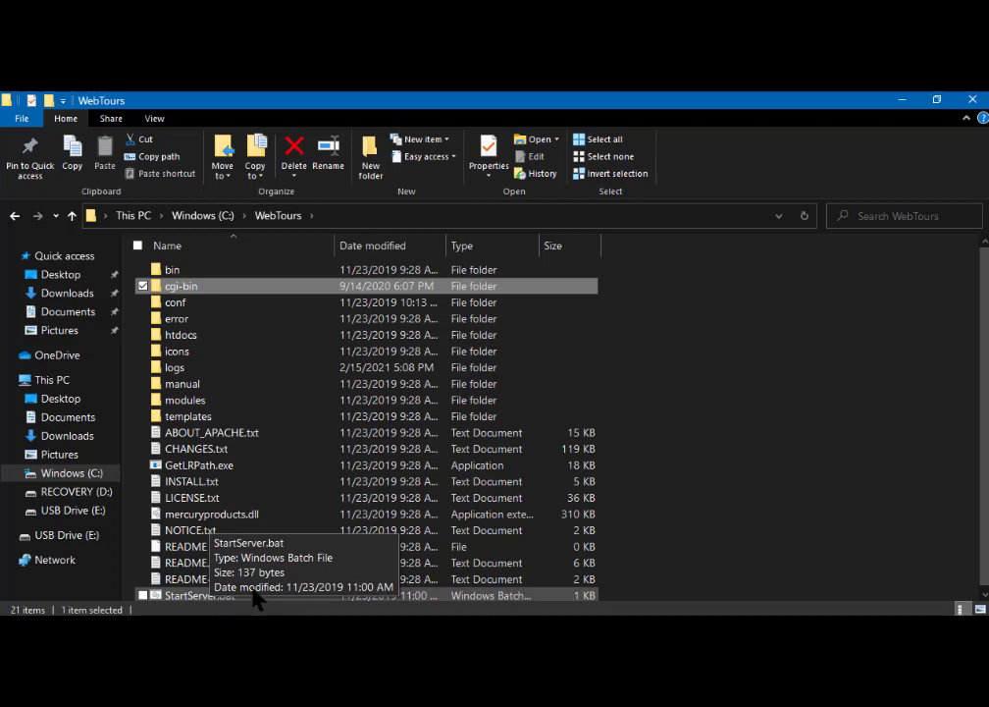
left_click(285, 628)
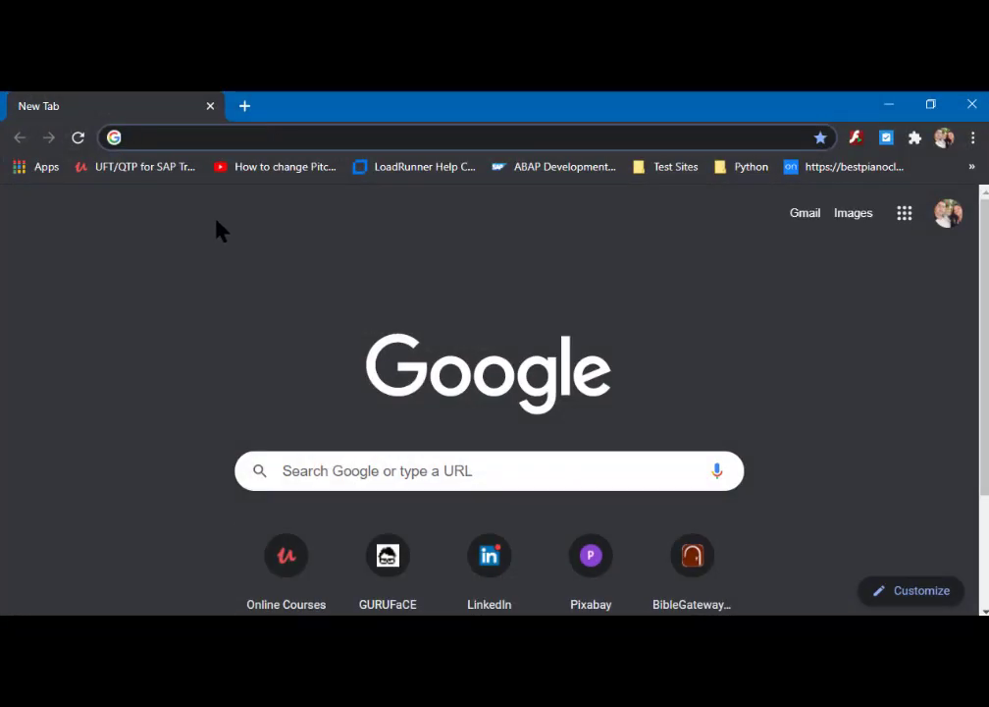
- Load localhost:1080/WebTours in Chrome by accepting the suggestion for 'local'
left_click(154, 137)
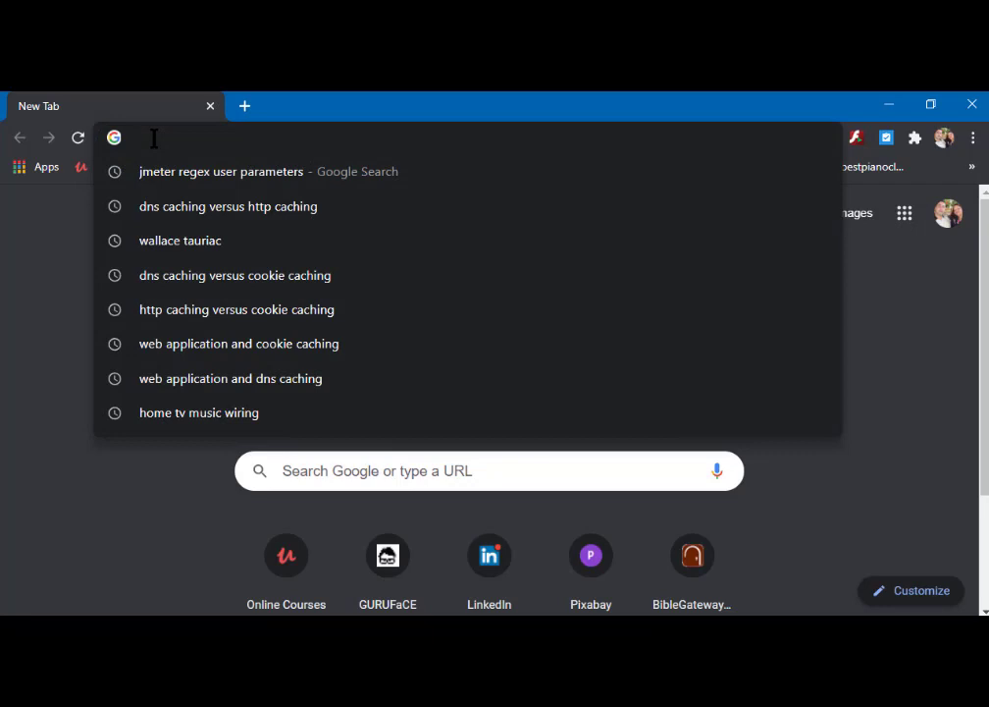
type("local")
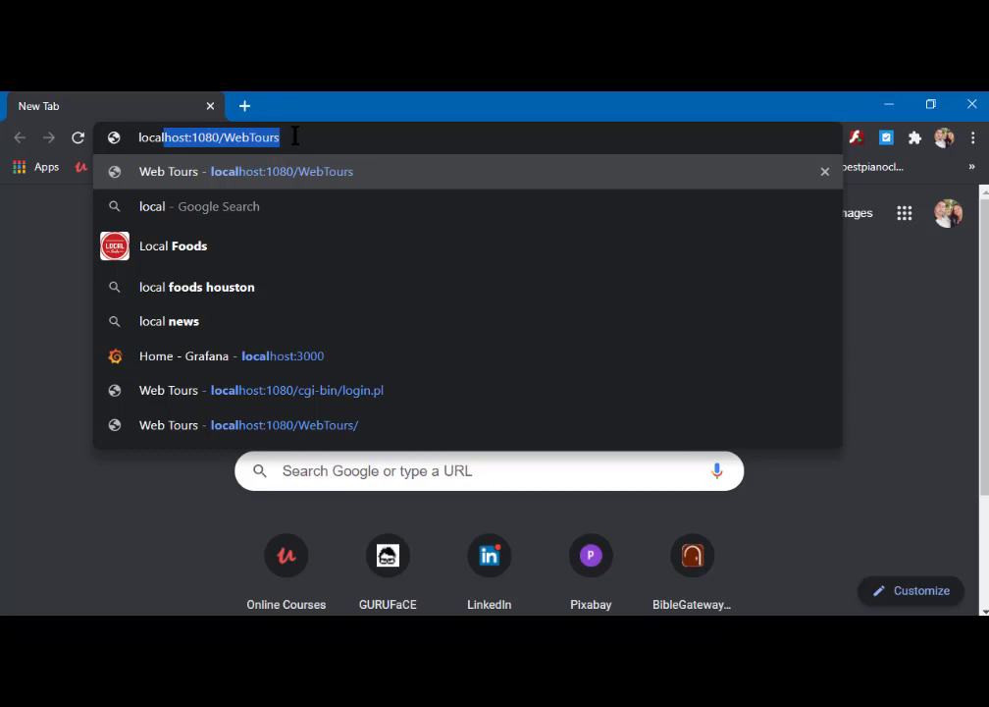
key("Return")
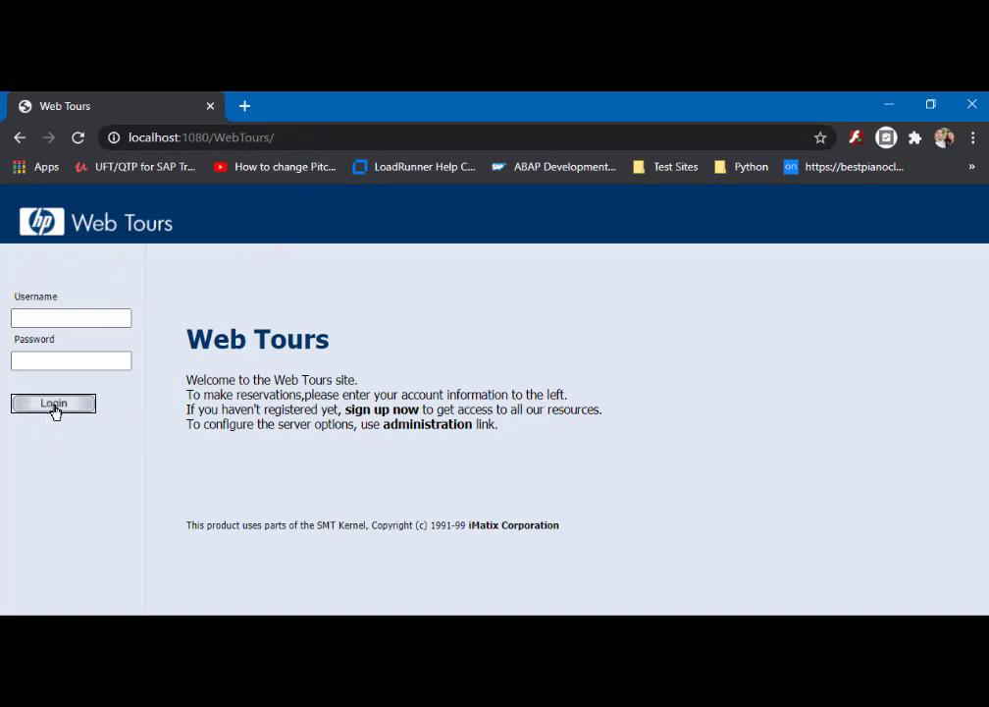
left_click(379, 412)
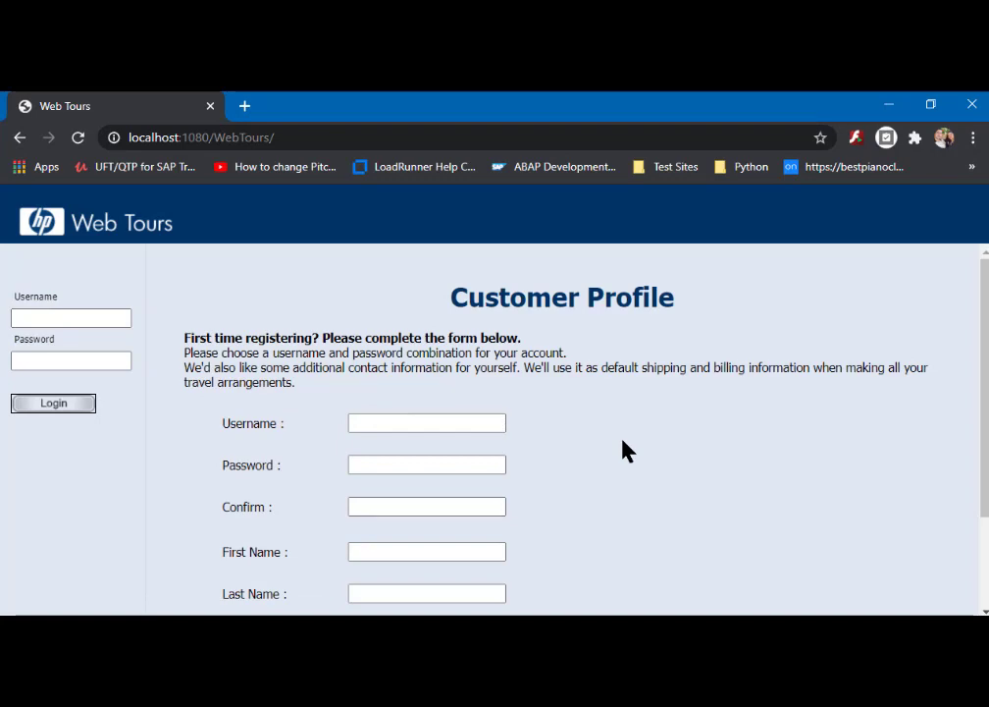
scroll(626, 450, "down", 1)
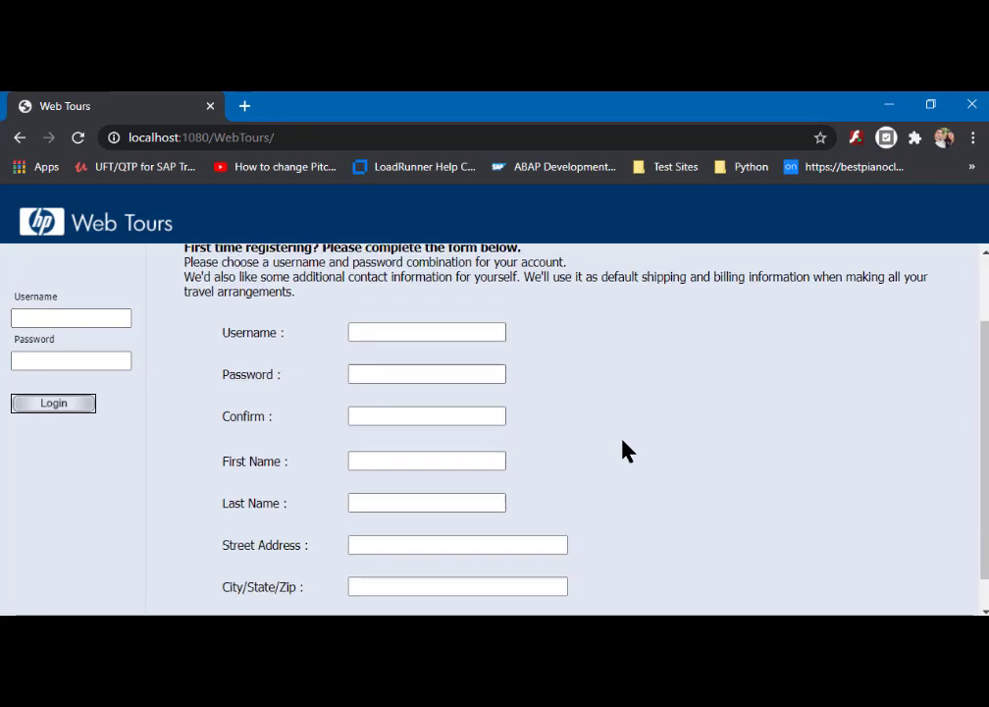
scroll(627, 451, "up", 1)
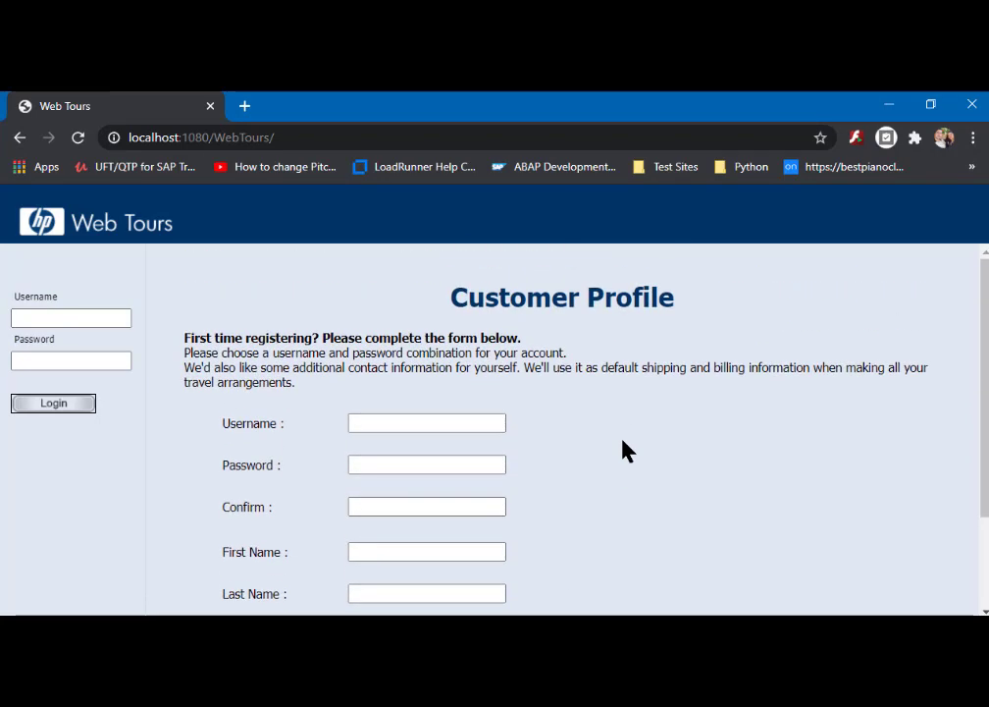
scroll(626, 450, "down", 1)
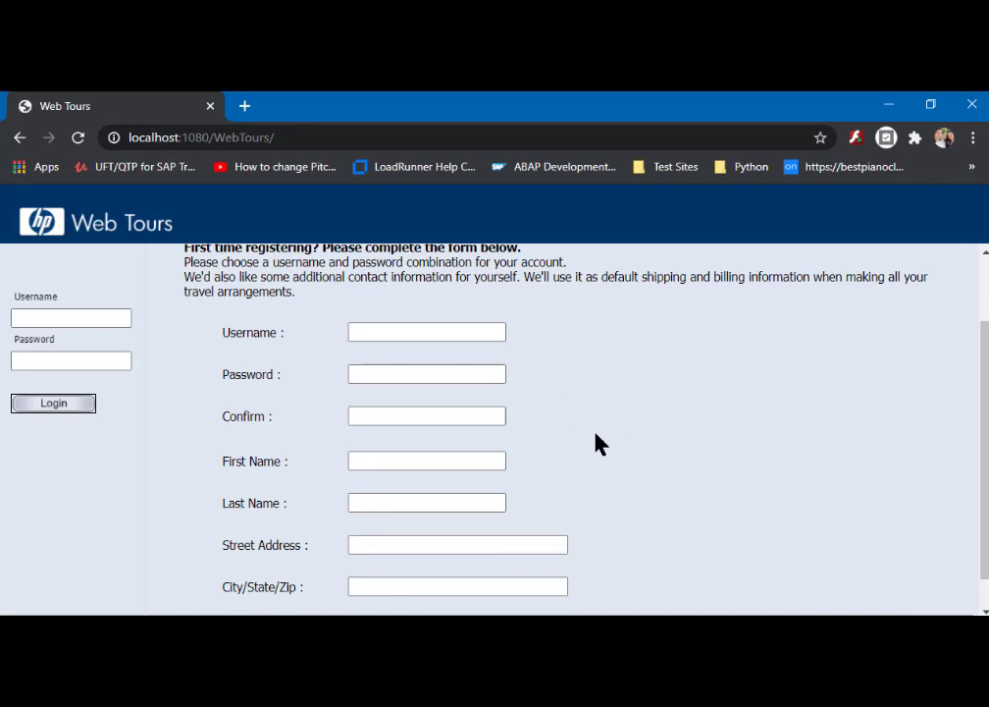
scroll(596, 435, "up", 1)
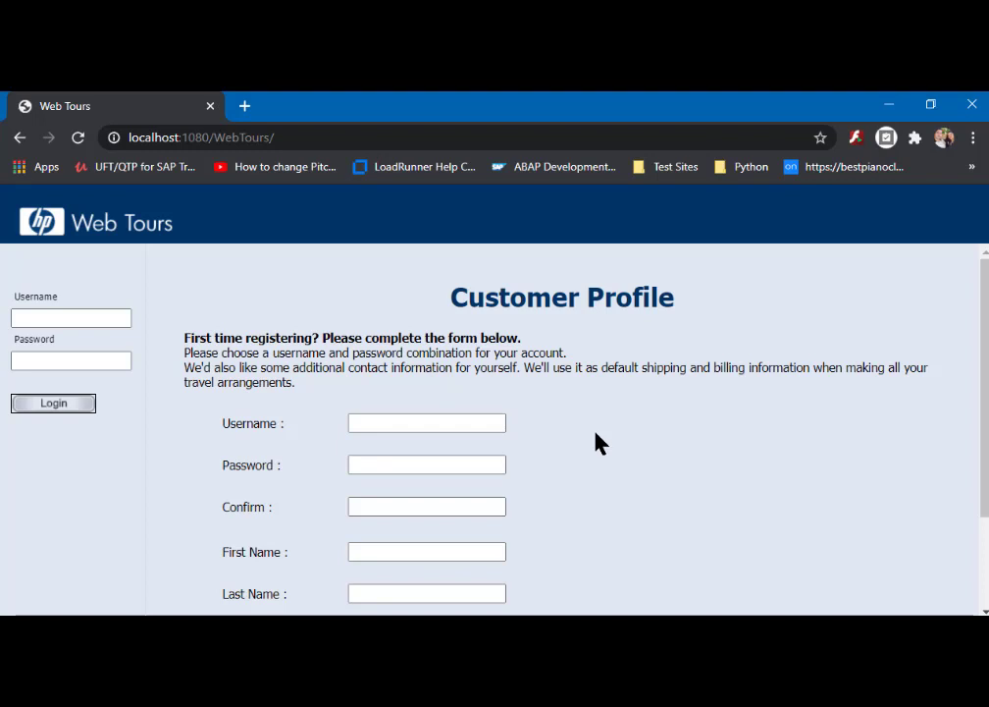
left_click(73, 317)
scroll(602, 532, "down", 2)
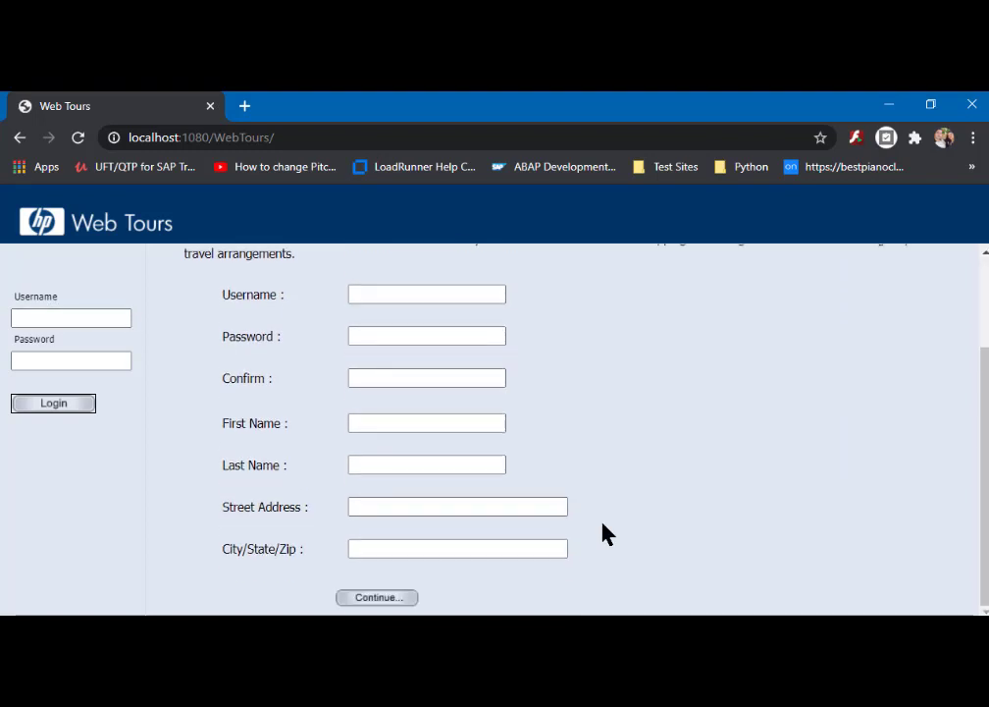
scroll(602, 531, "up", 2)
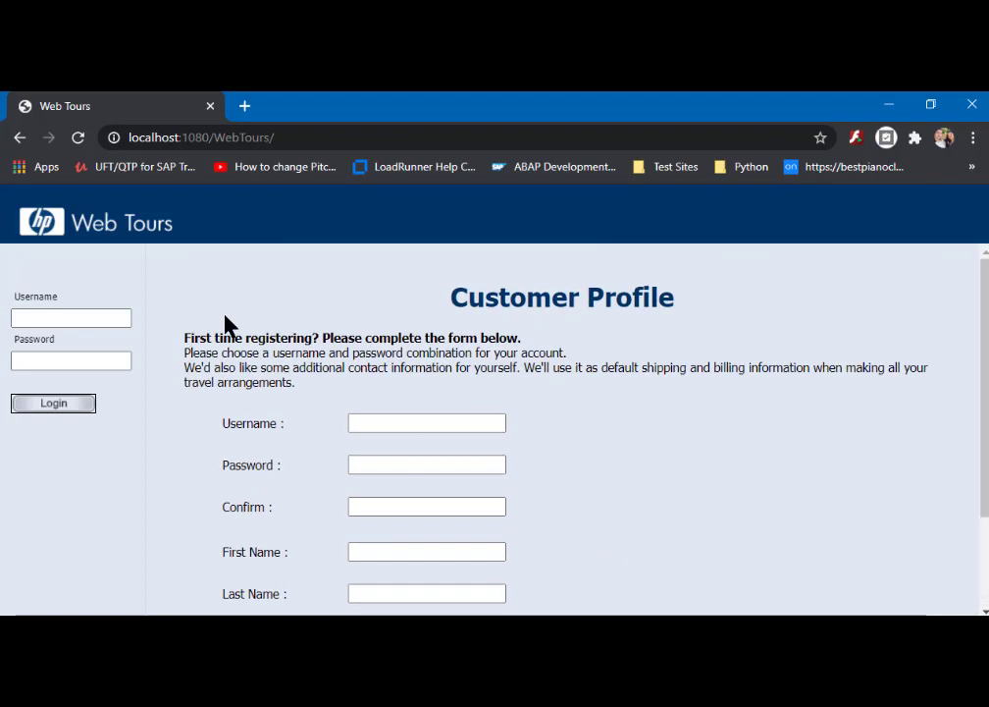
left_click(20, 138)
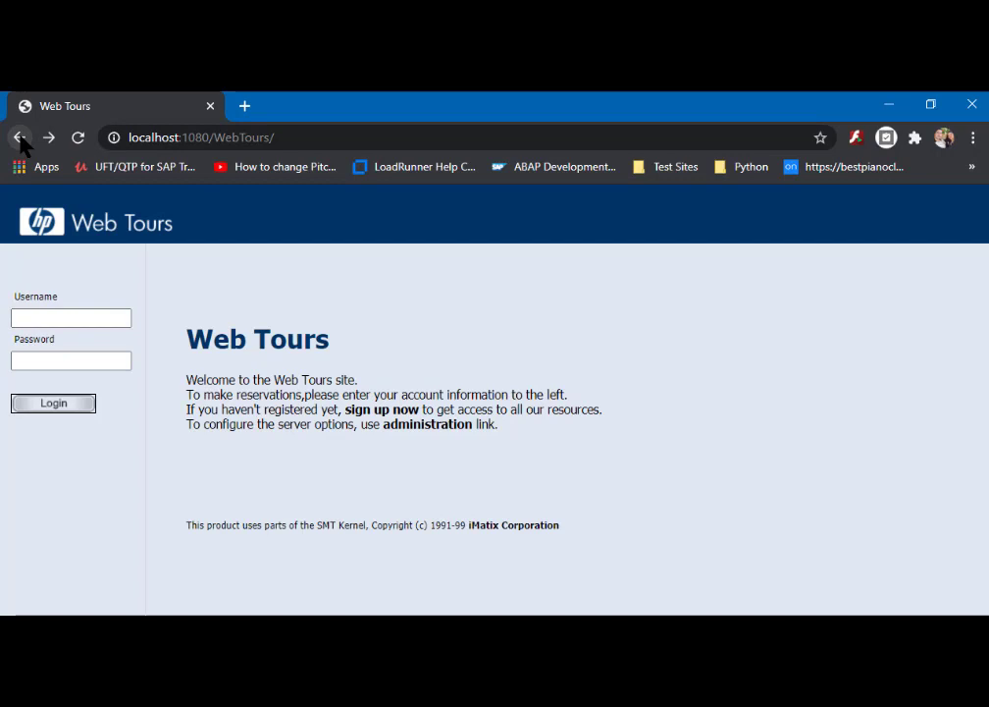
- Open the administration link and scroll through the server options to the Update button
left_click(432, 425)
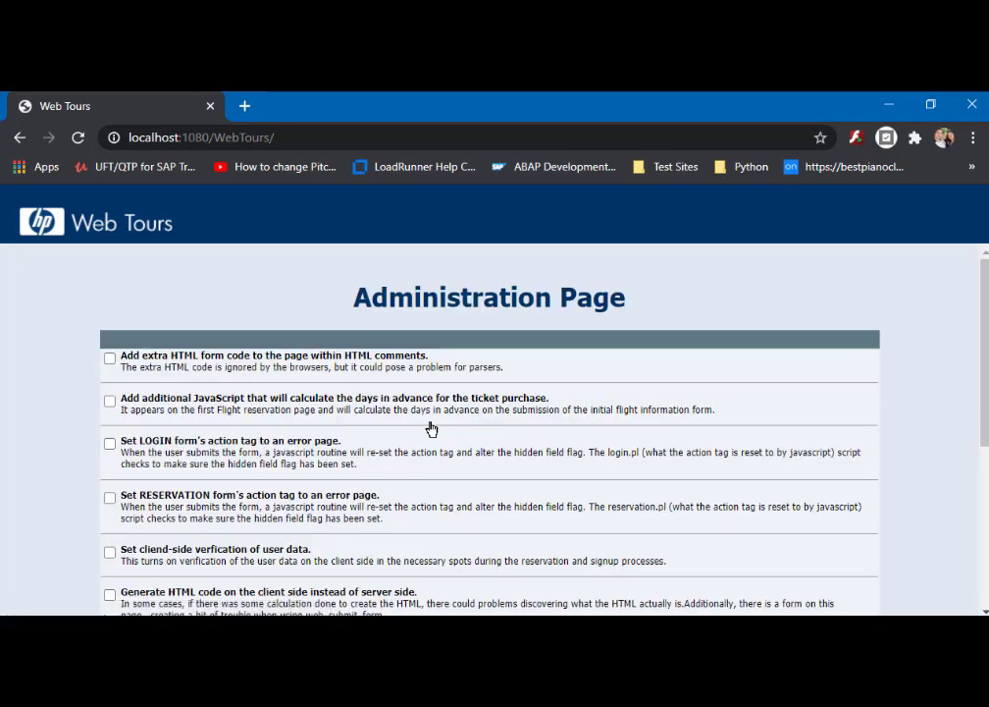
scroll(446, 458, "down", 2)
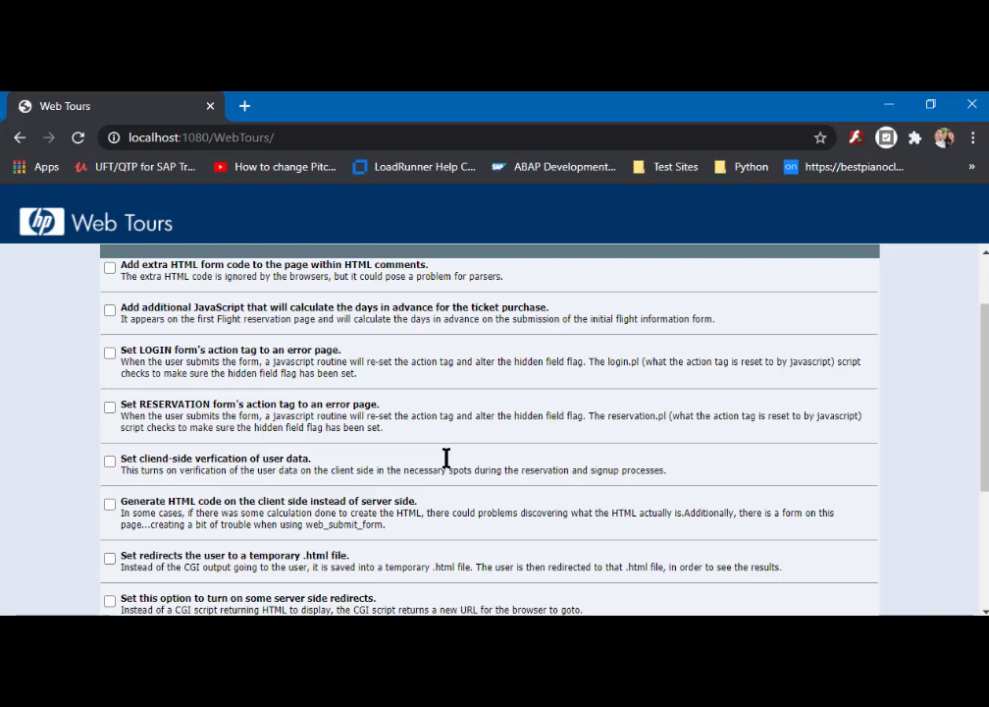
scroll(446, 459, "down", 5)
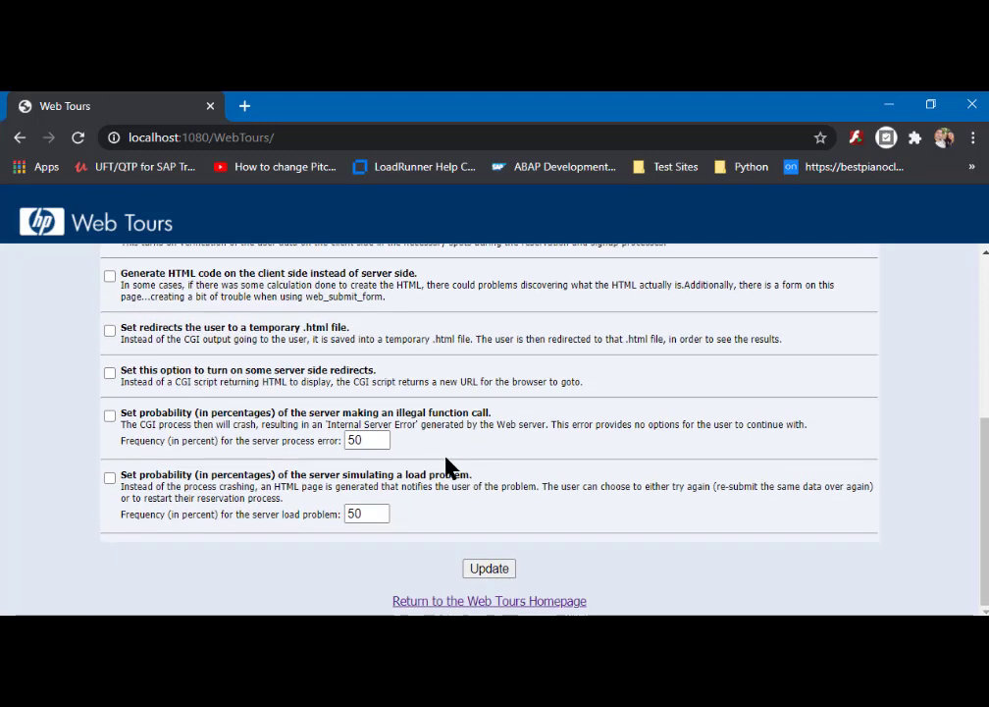
- From the Web Tours homepage, log in with the saved username and password, dismissing Chrome's warning
left_click(458, 602)
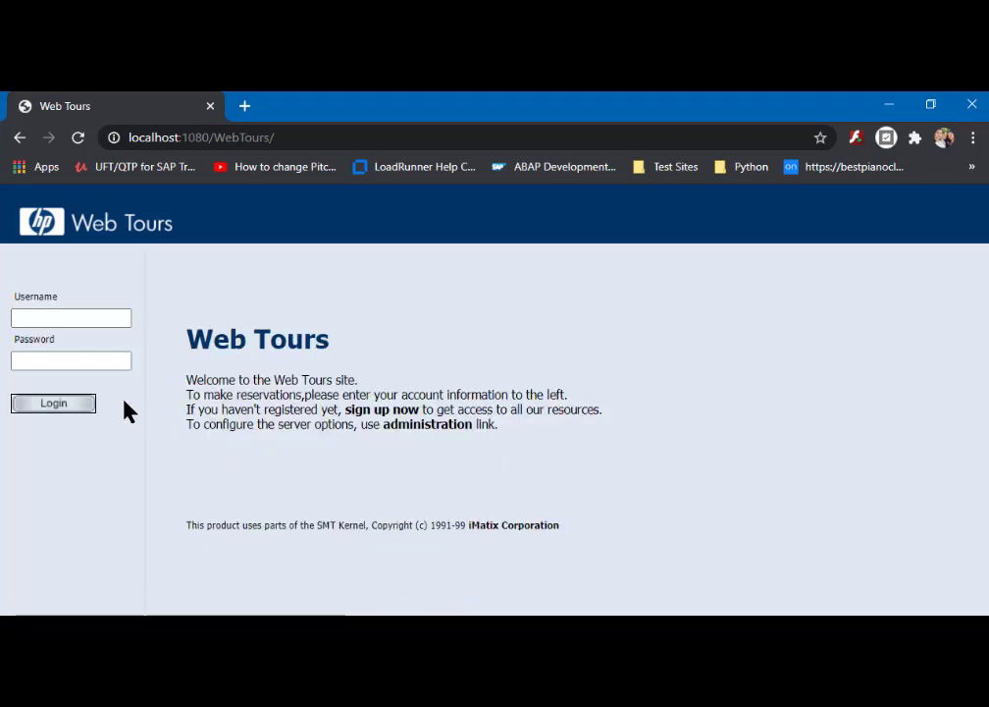
left_click(65, 319)
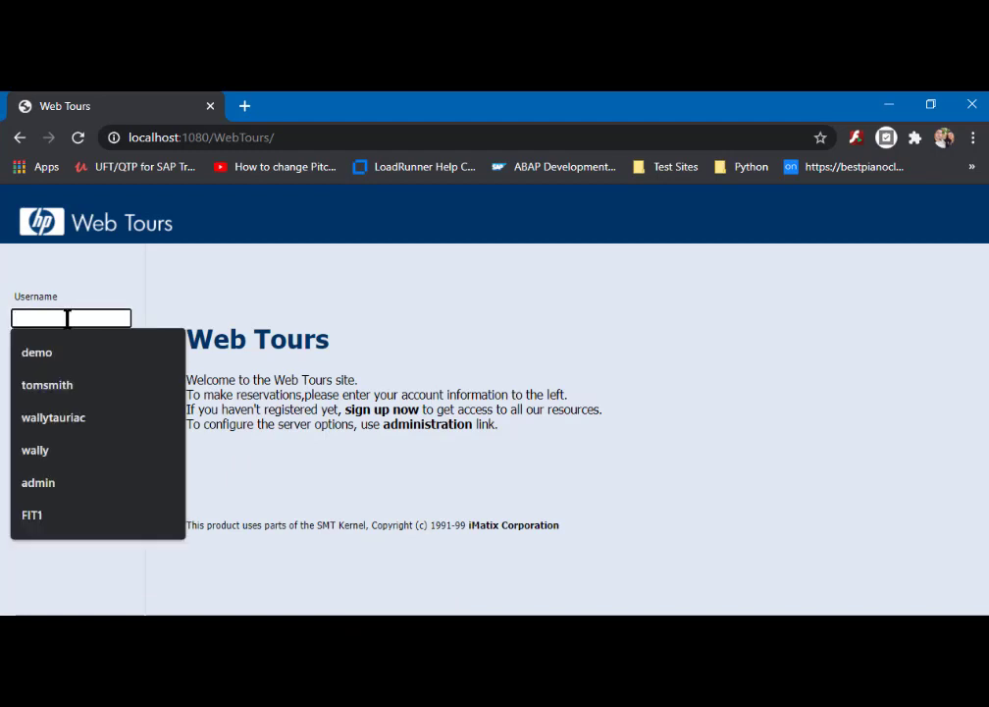
type("wall")
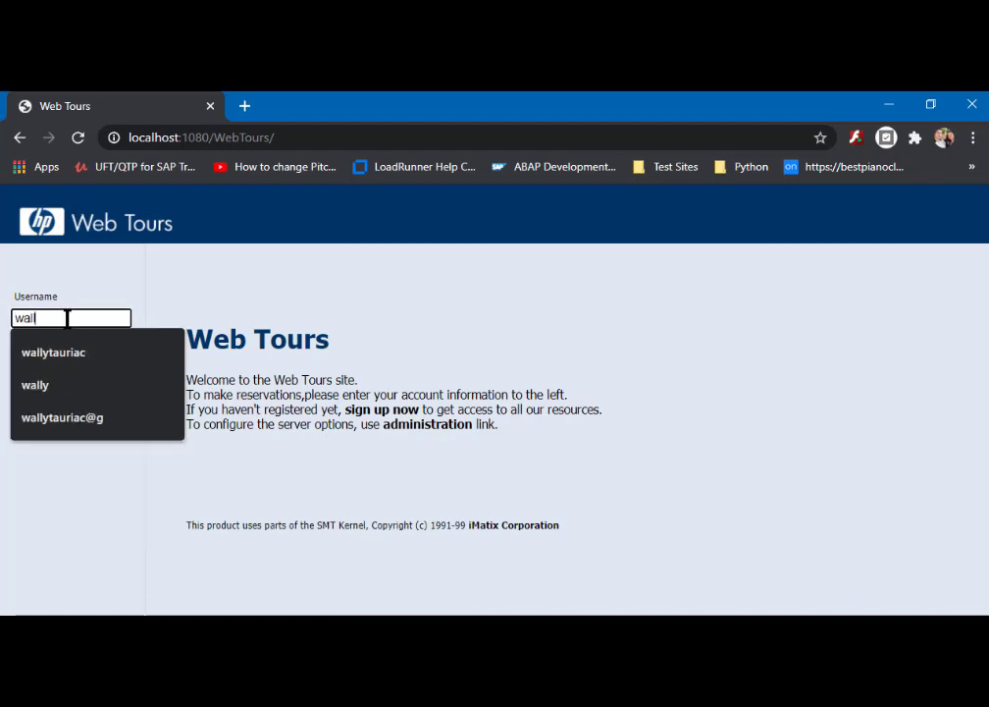
type("y")
key("Tab")
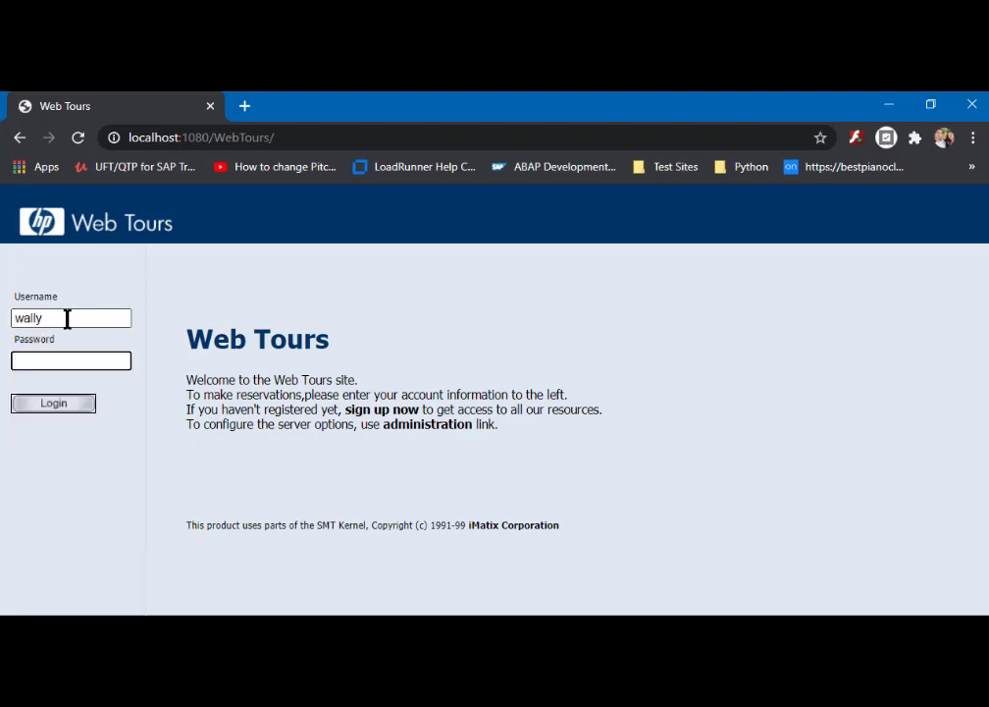
type("b*******")
left_click(53, 405)
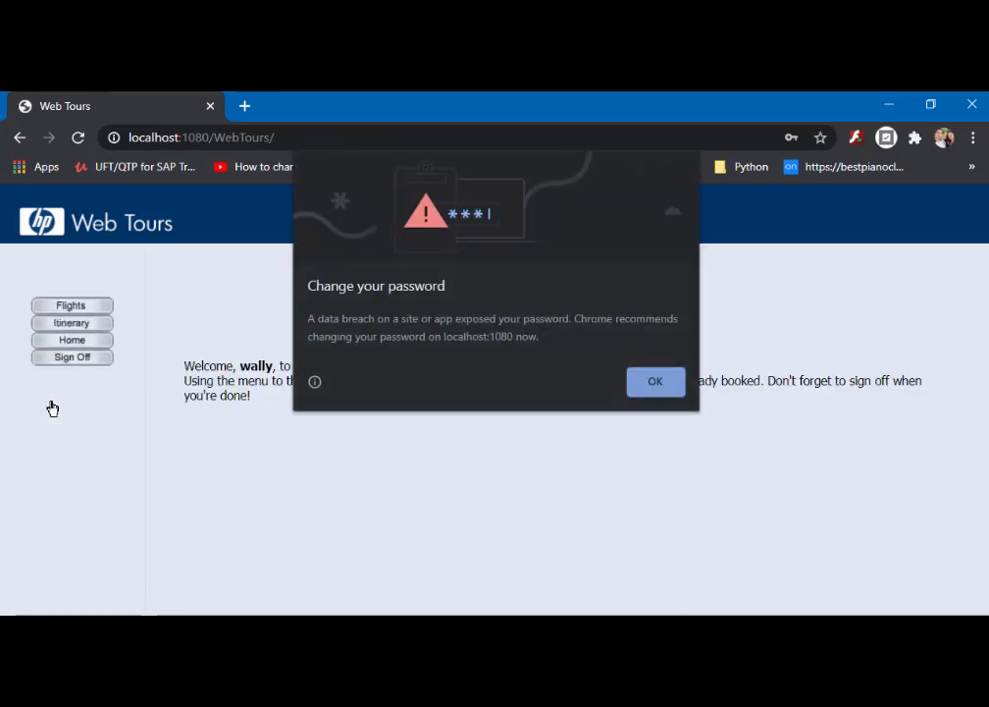
left_click(649, 382)
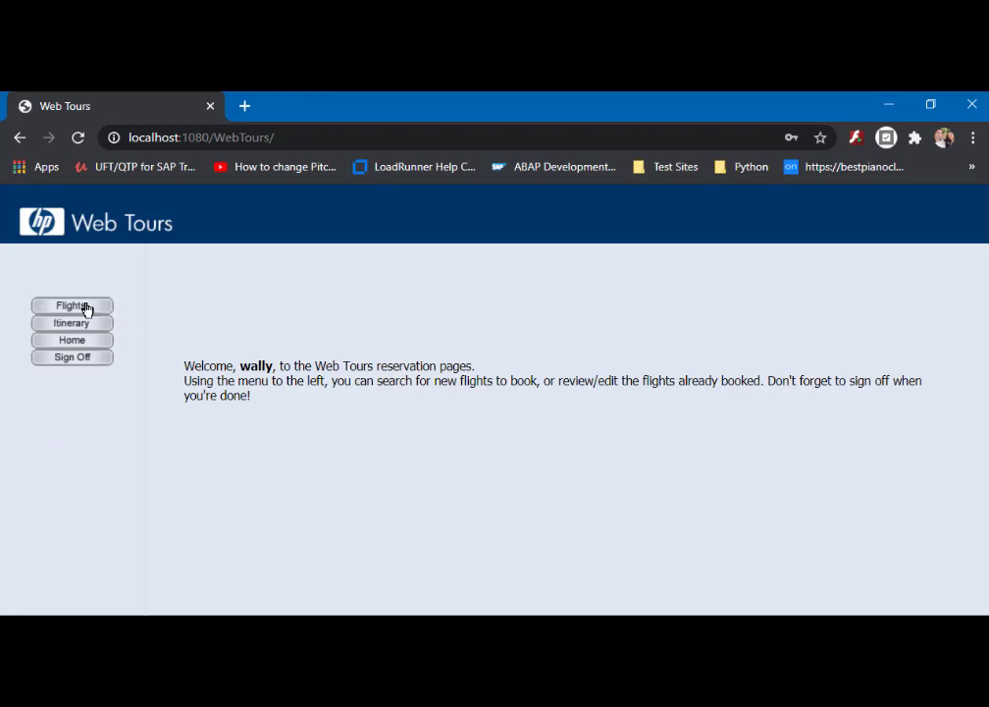
- Sign off, then log in again with the same credentials and dismiss the password warning
left_click(92, 365)
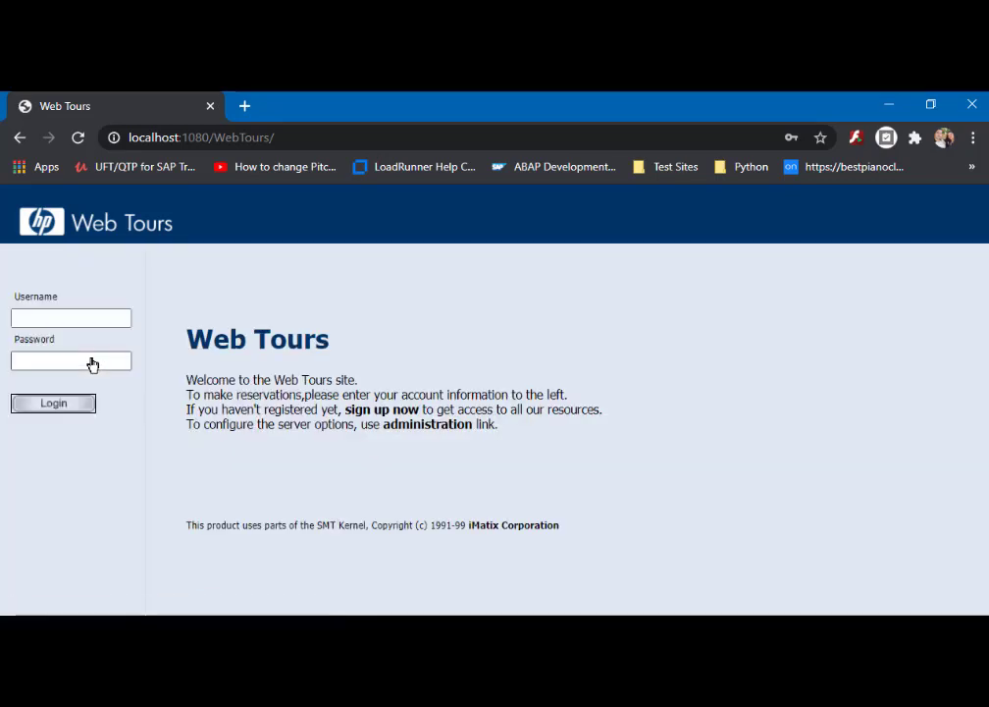
left_click(73, 317)
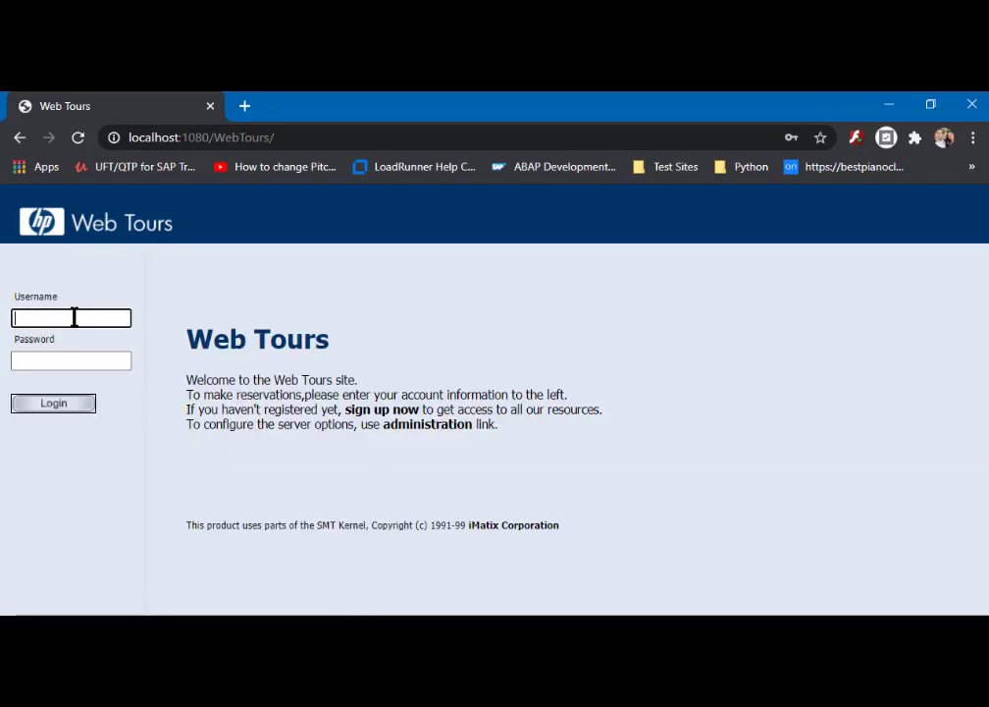
type("wally")
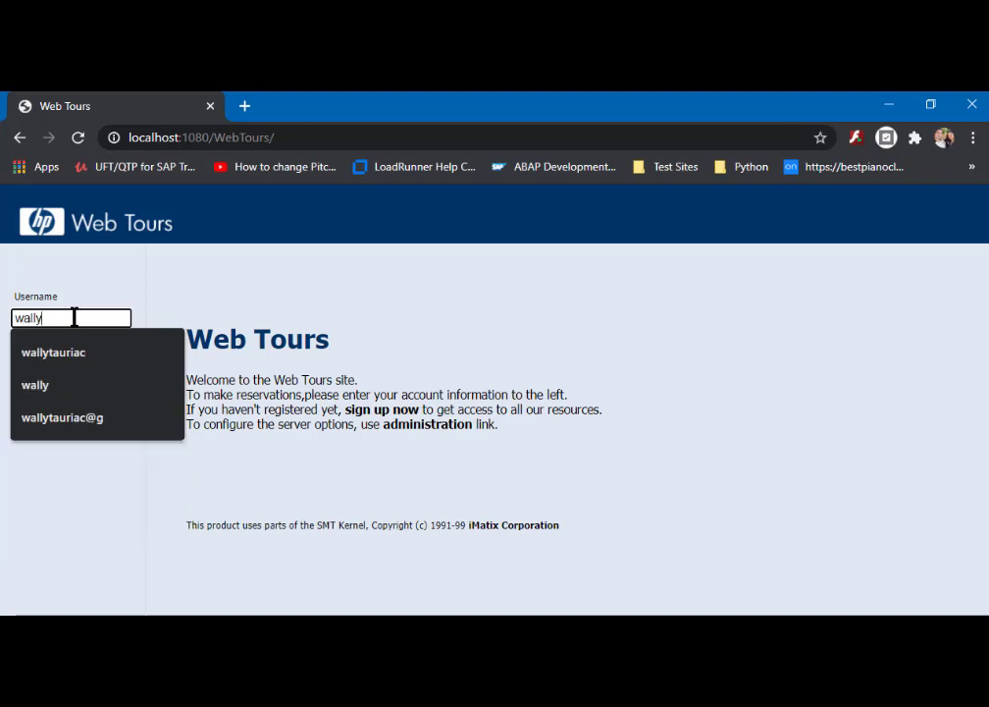
key("Tab")
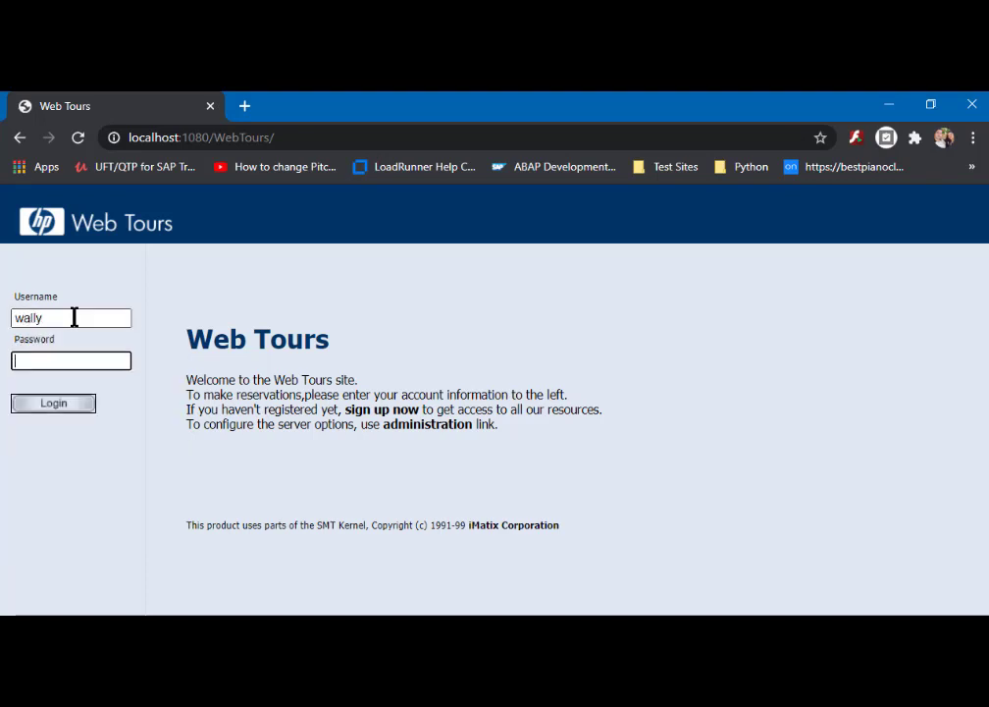
type("••••••••")
left_click(71, 408)
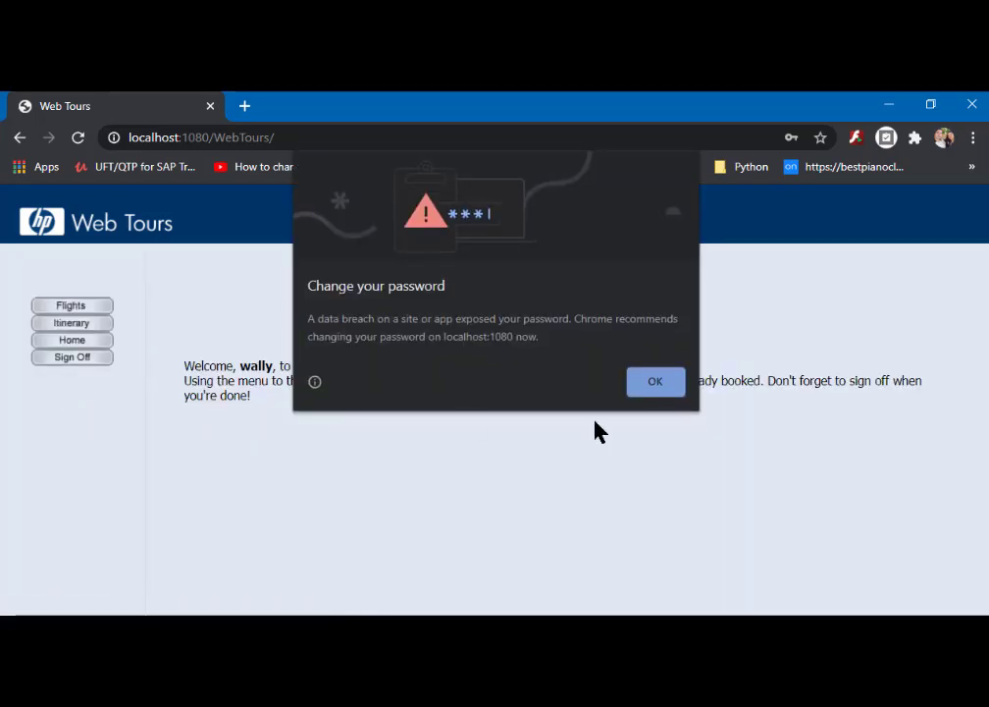
left_click(656, 384)
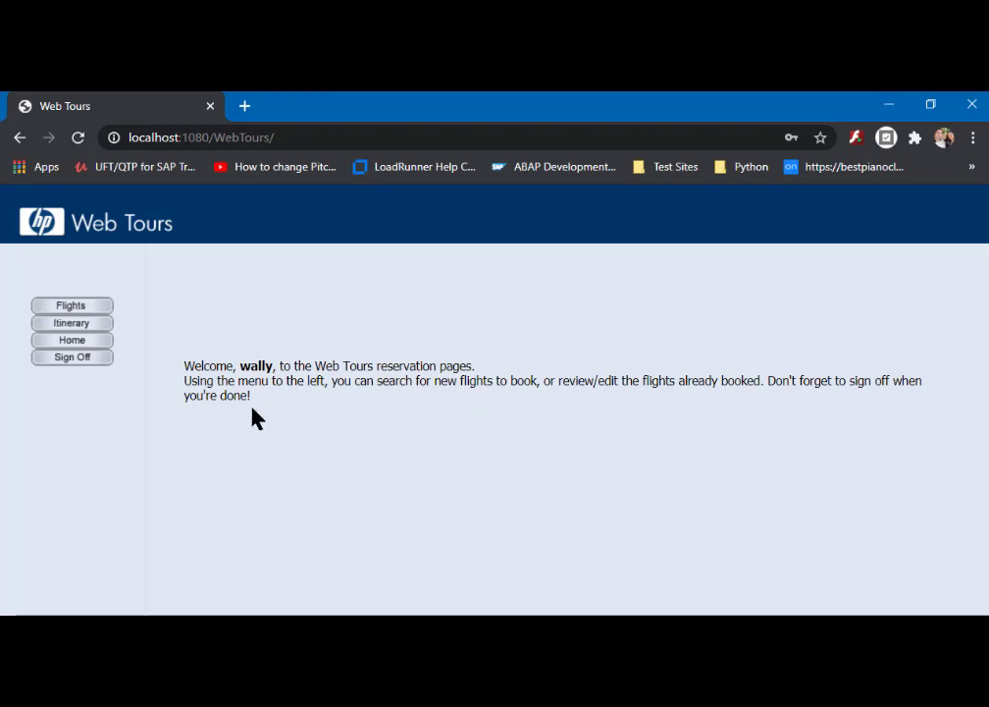
- Go to Flights, then view the Itinerary showing Flight 300 Los Angeles to Denver, $251
left_click(71, 306)
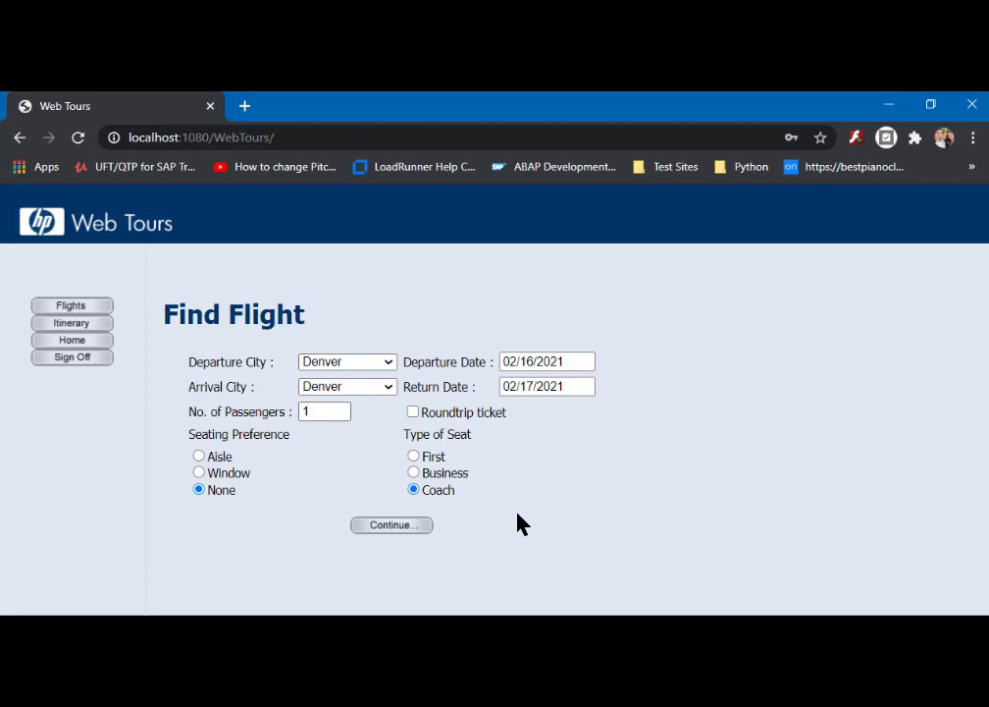
left_click(82, 329)
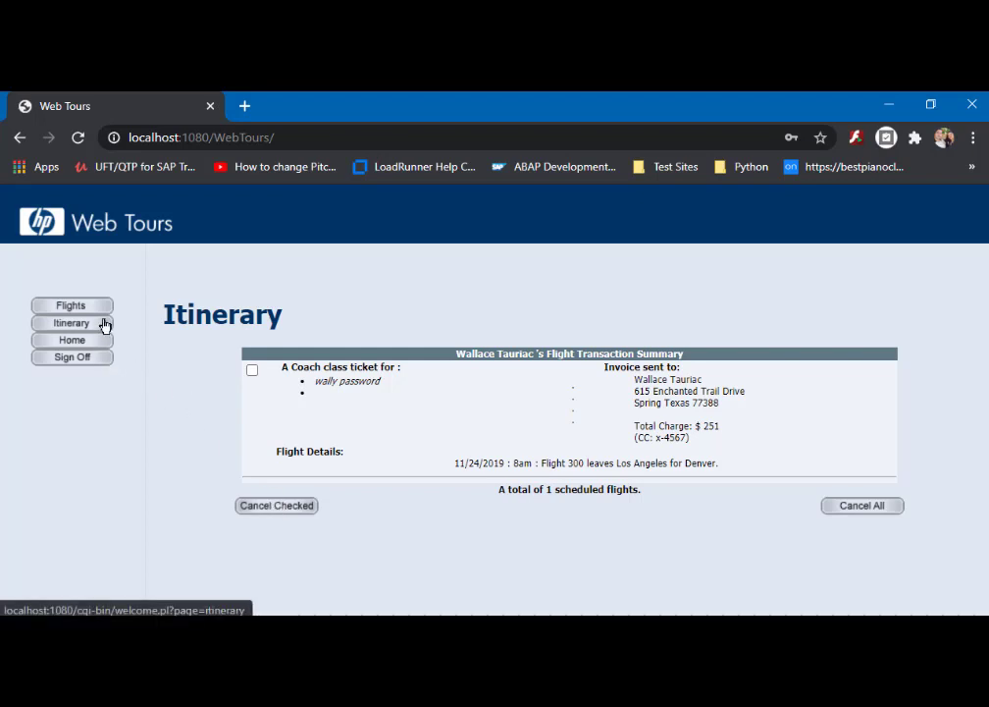
- Go Home, sign off, then log back in with the account credentials and dismiss Chrome's warning
left_click(86, 348)
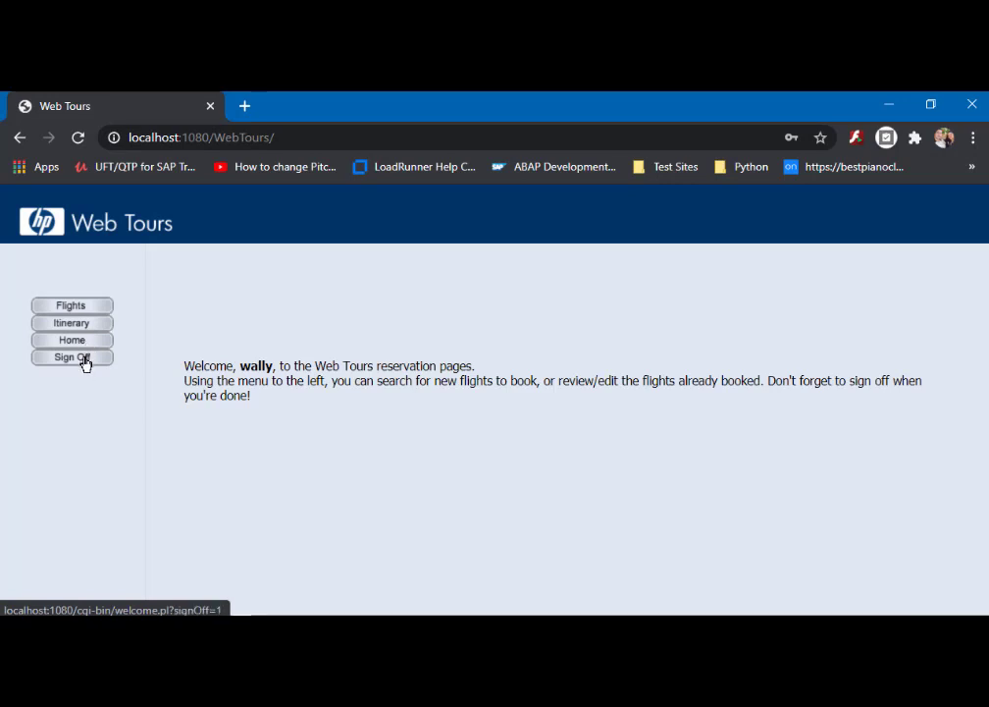
left_click(85, 360)
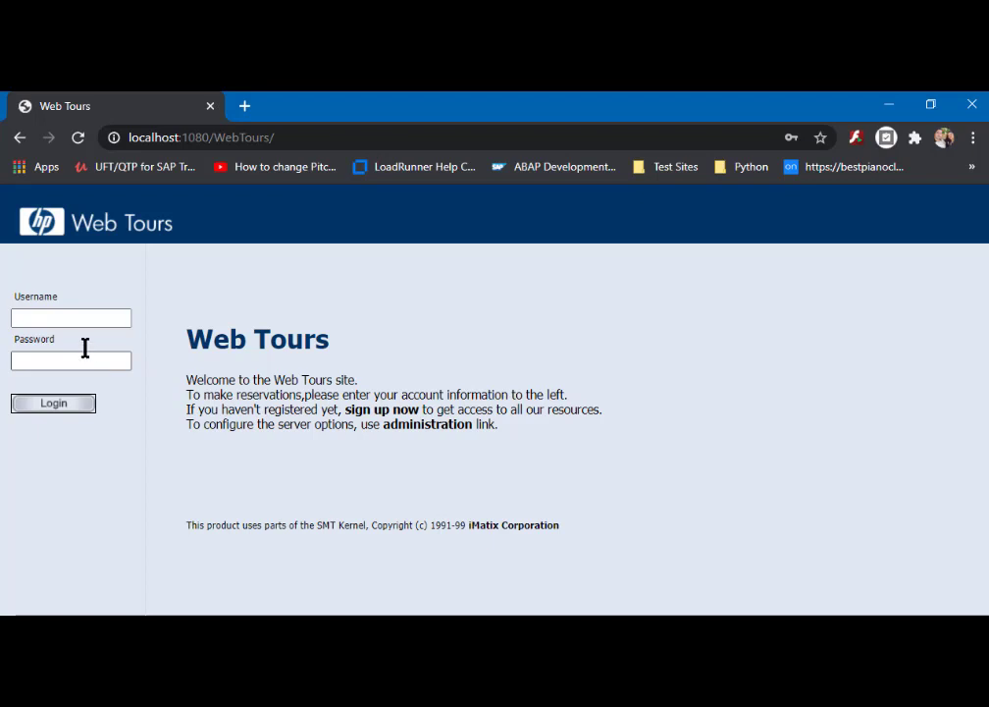
left_click(77, 317)
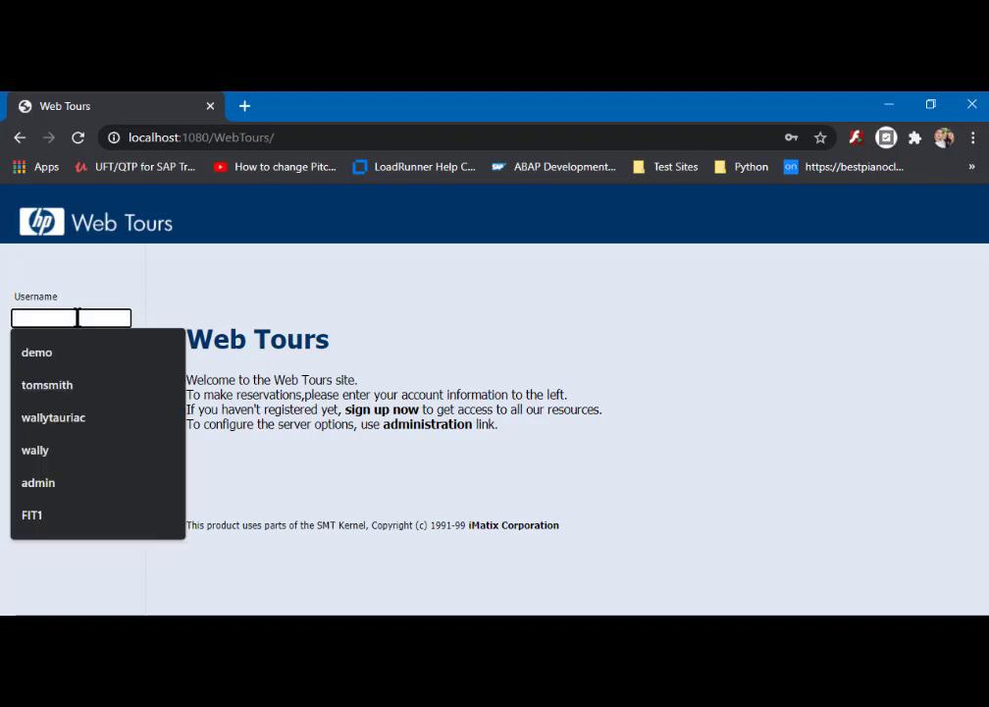
type("wally")
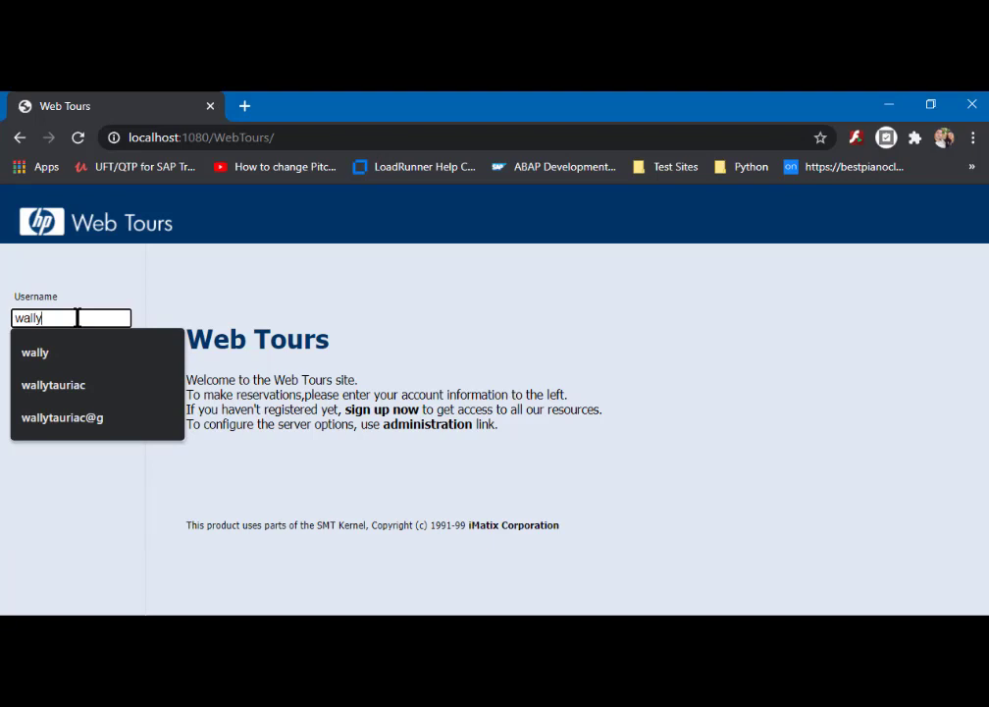
key("Tab")
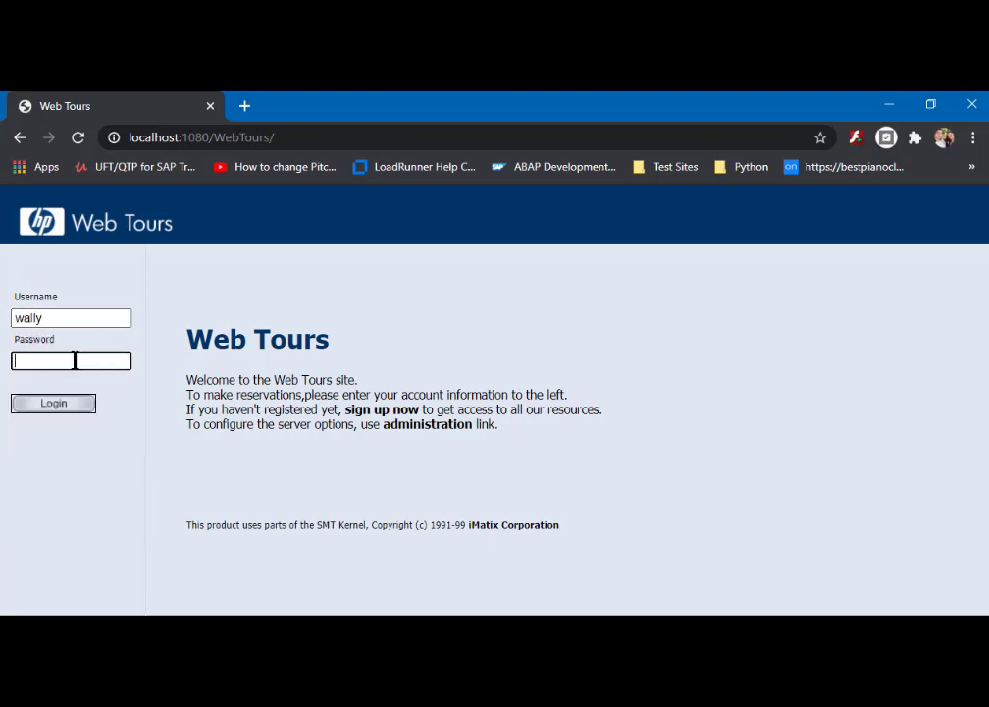
type("welcome1")
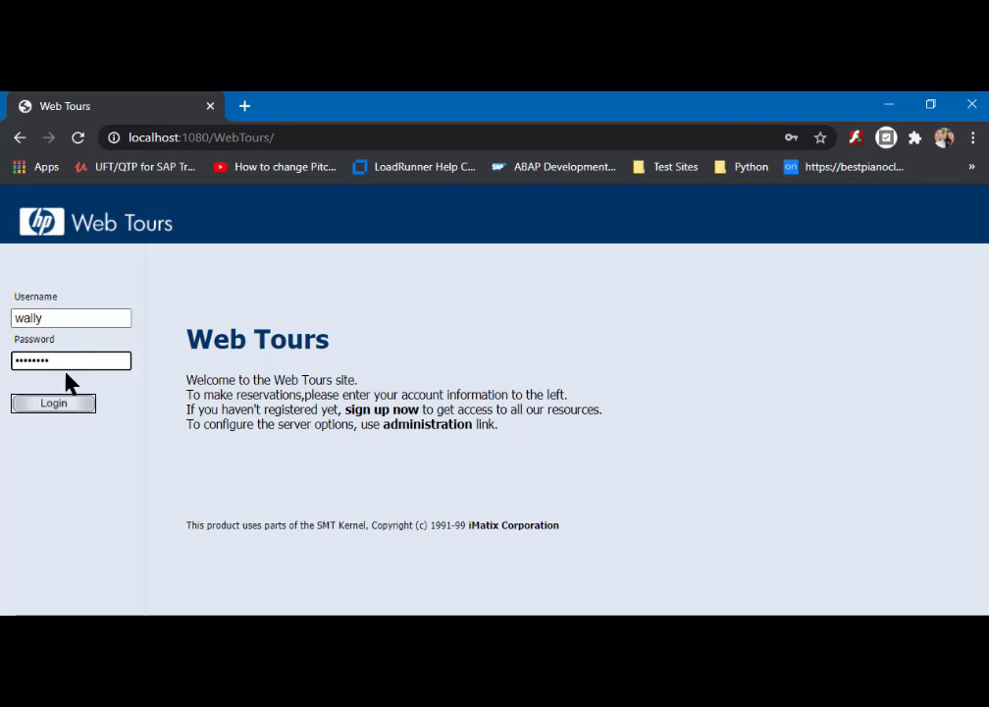
left_click(54, 403)
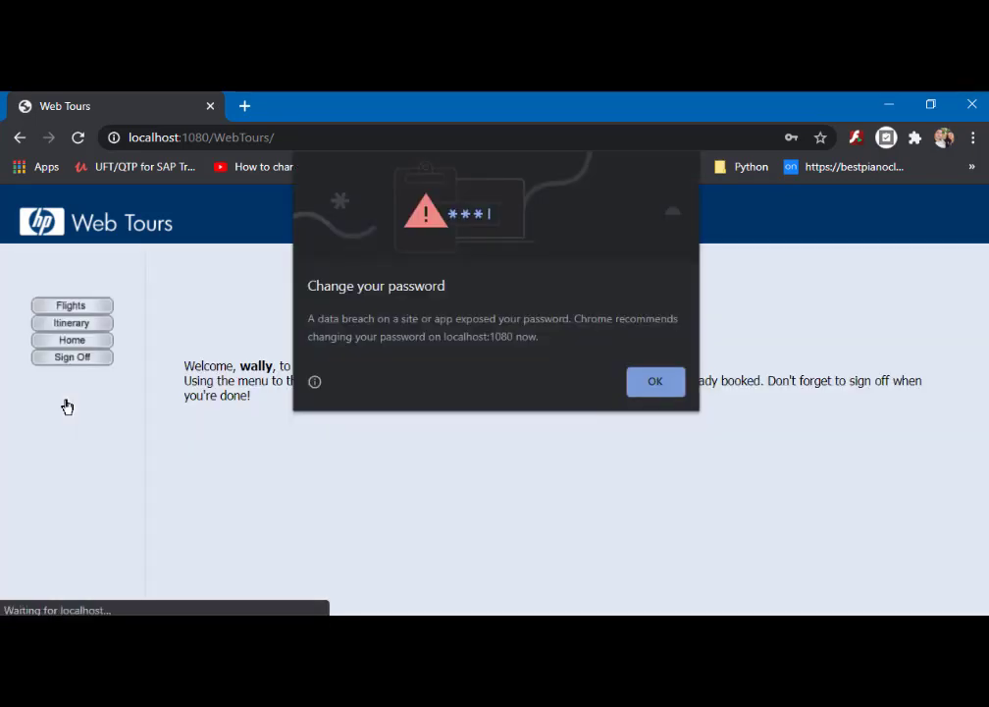
left_click(655, 383)
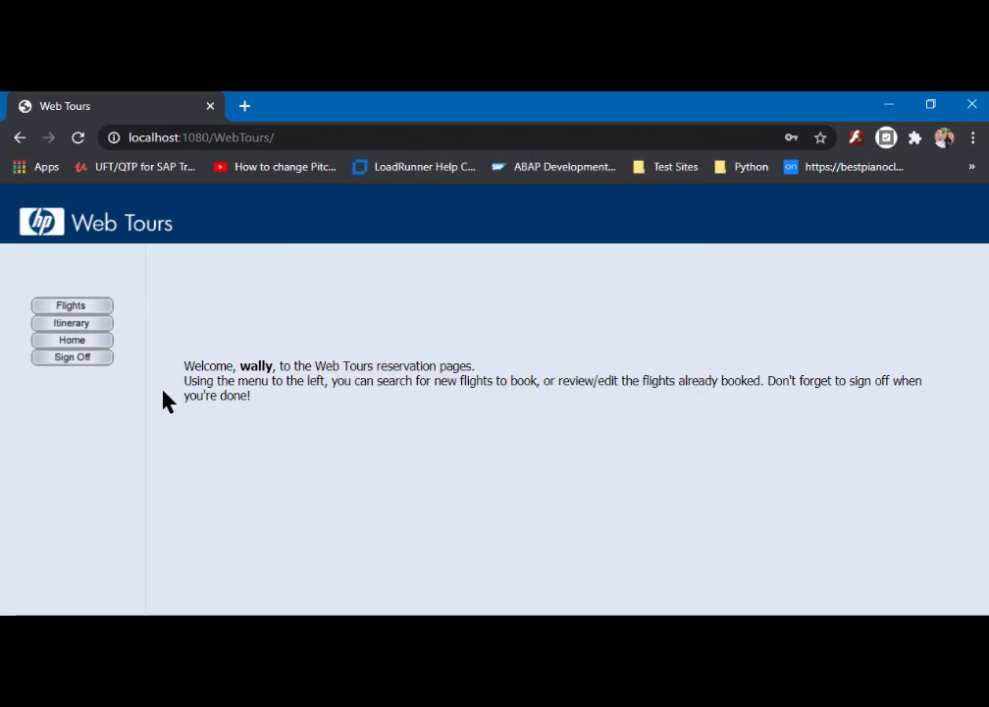
- Search Flights for a roundtrip to London with Aisle seating and First class
left_click(72, 306)
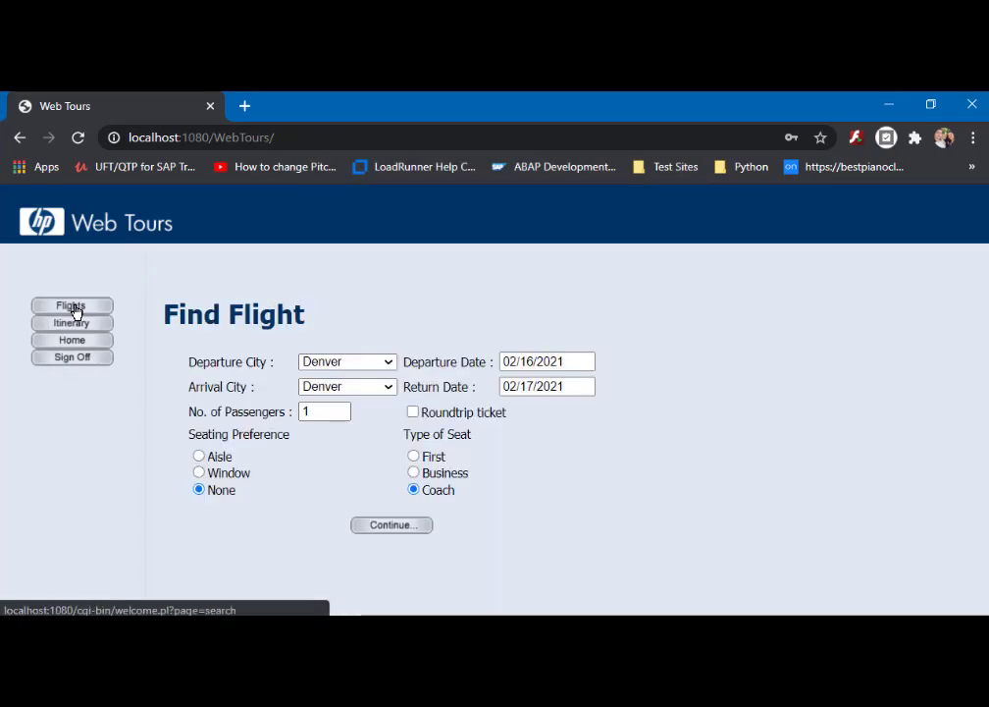
left_click(390, 391)
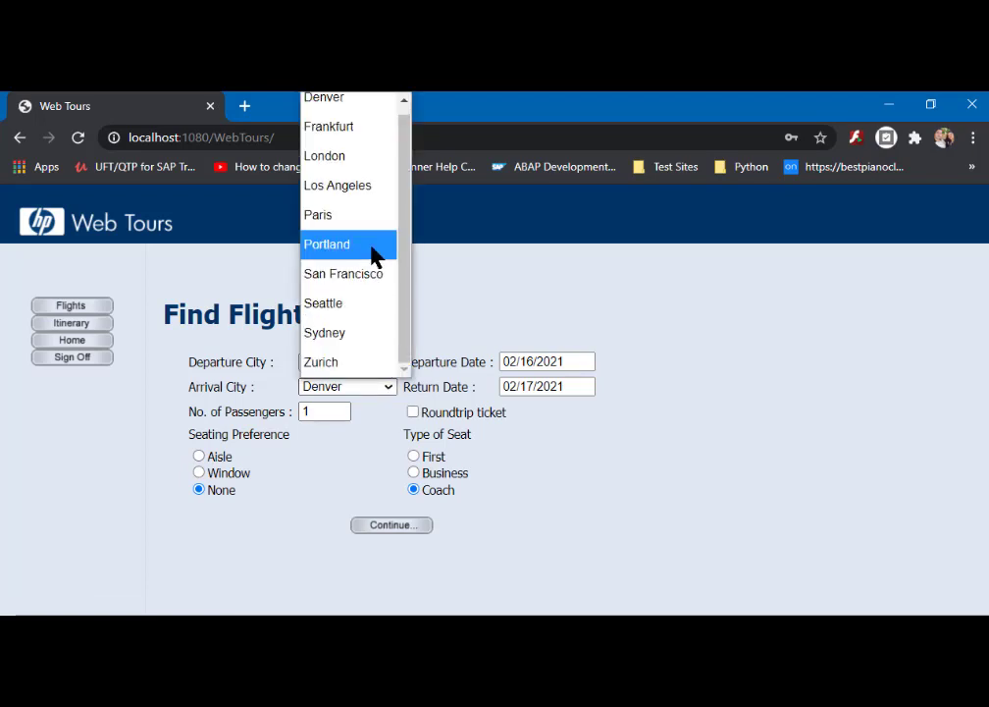
left_click(342, 157)
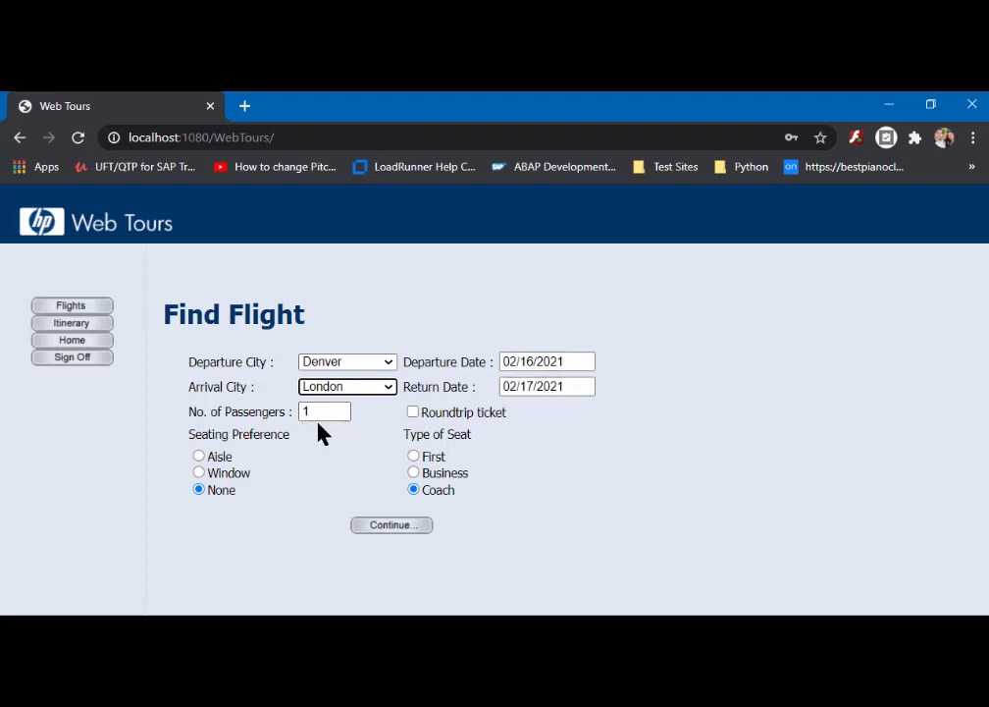
left_click(413, 412)
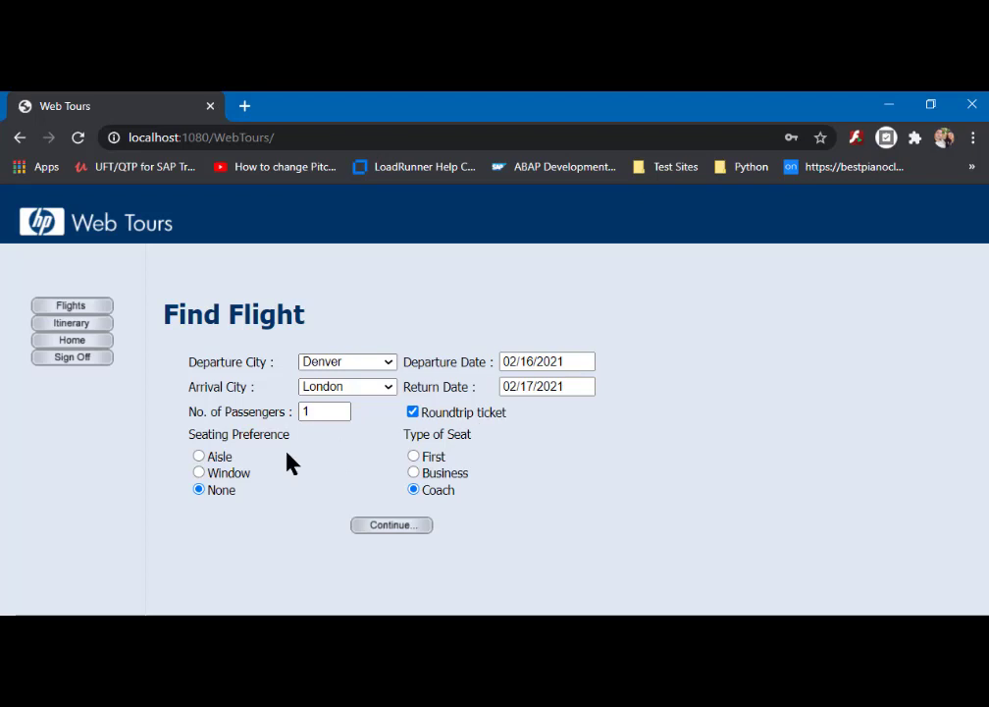
left_click(199, 457)
left_click(413, 457)
left_click(390, 529)
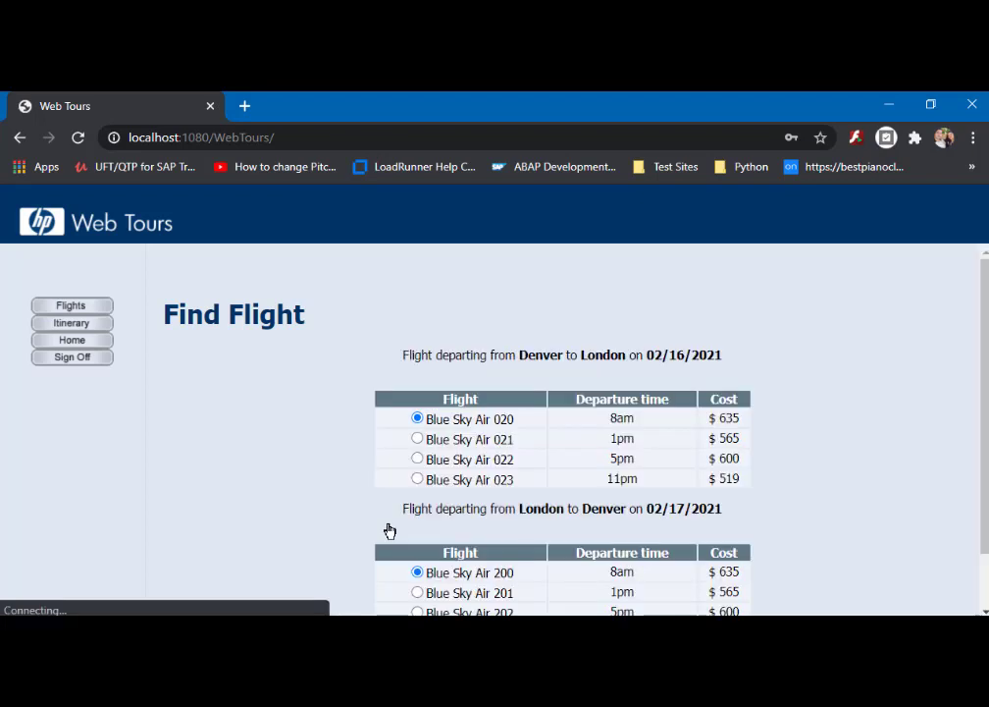
- Scroll down to see both Denver–London flight tables and the Continue button
scroll(863, 432, "down", 1)
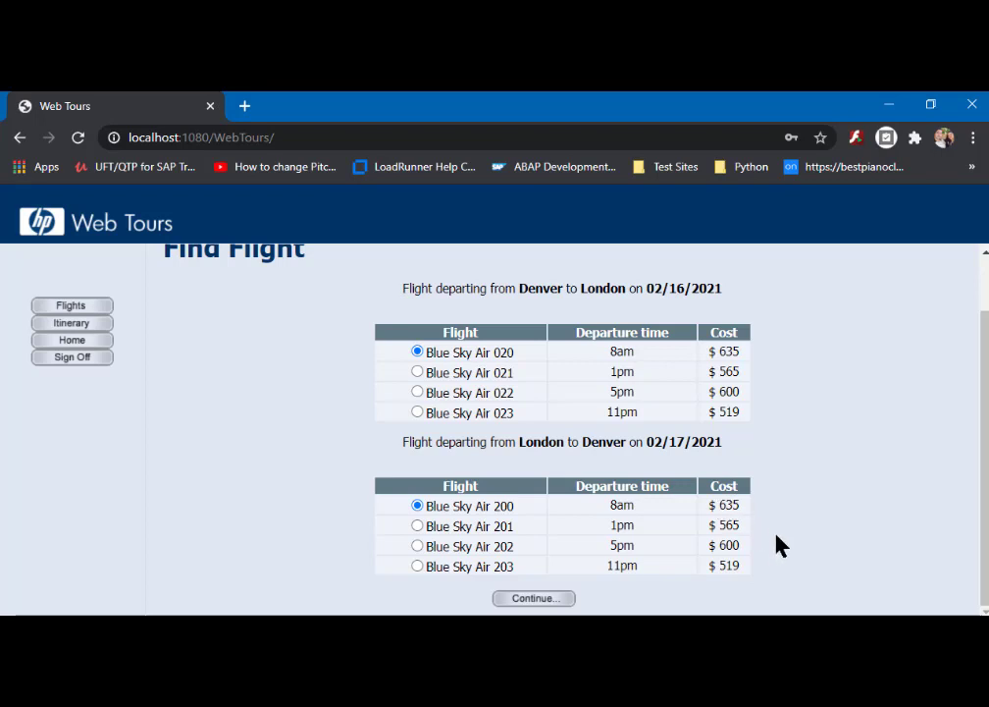
- Continue to payment, replace the last name with 'T', and submit to get the $1270 invoice
left_click(531, 598)
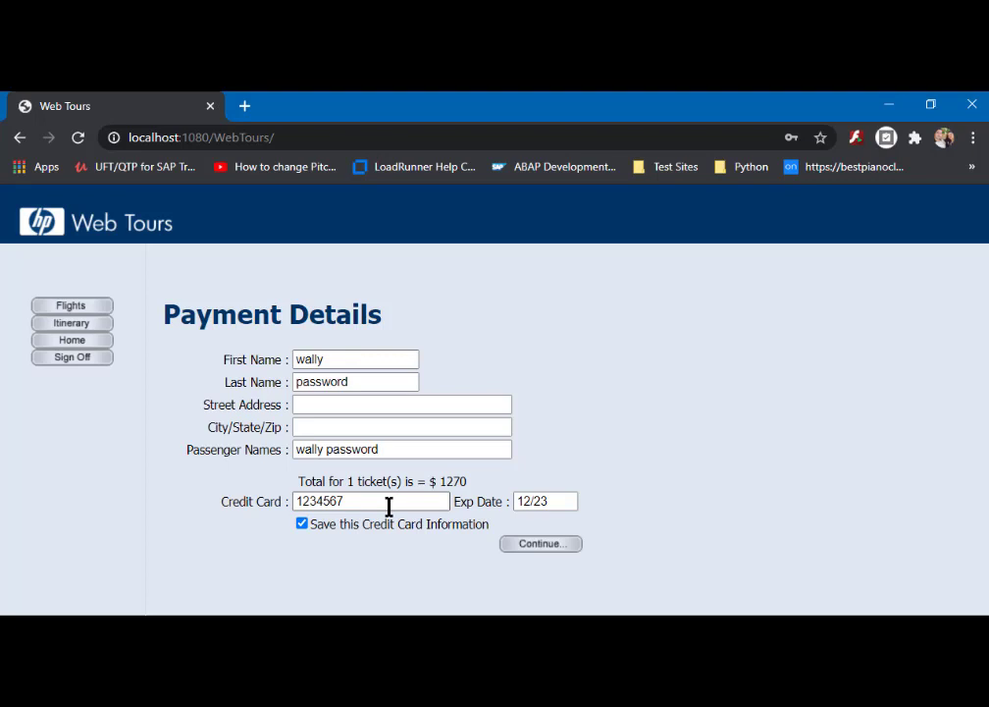
left_click(337, 360)
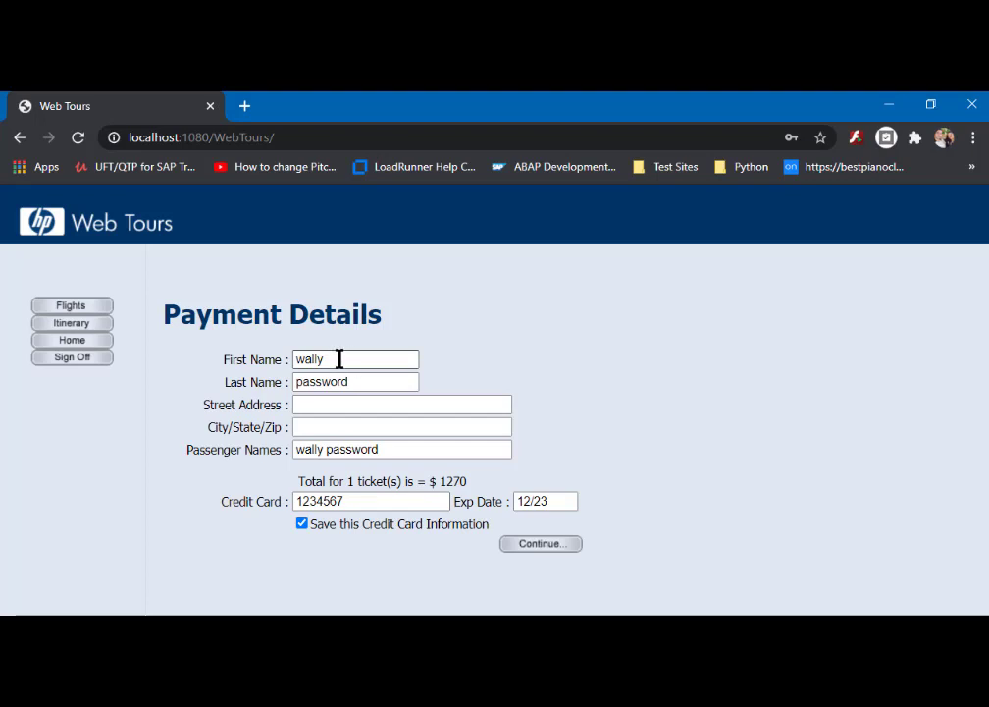
left_click_drag(363, 383, 263, 381)
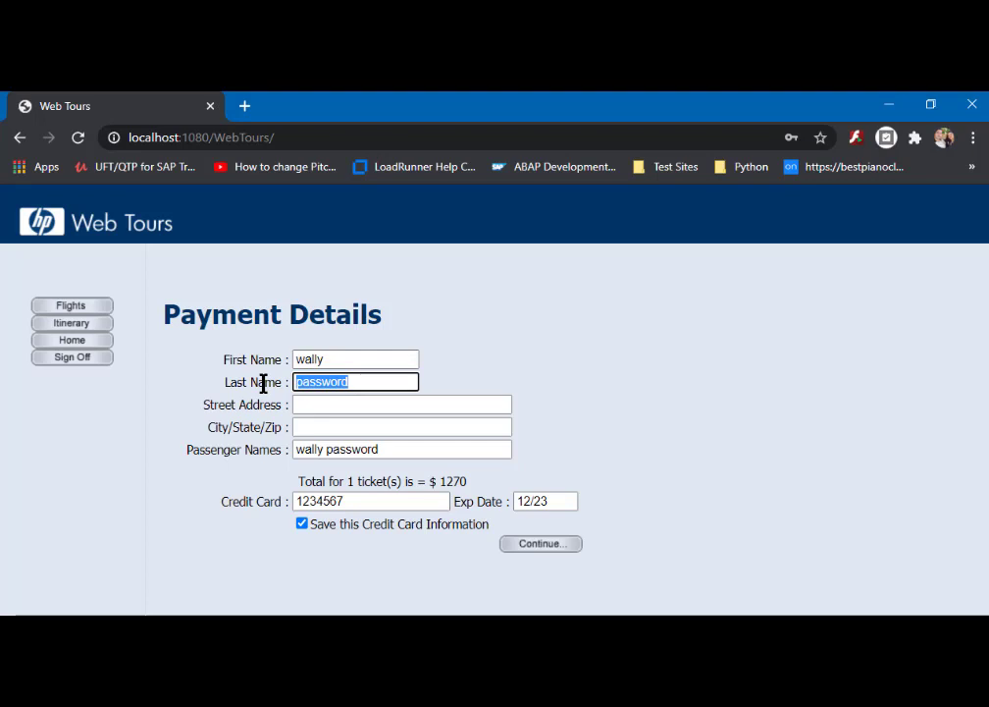
type("T")
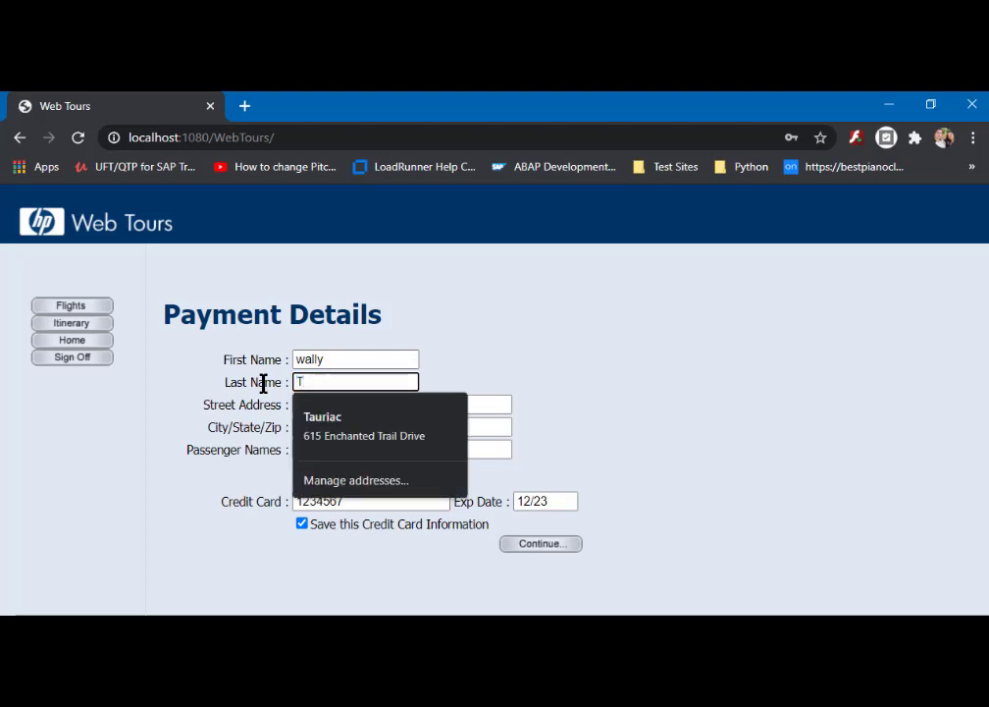
left_click(497, 384)
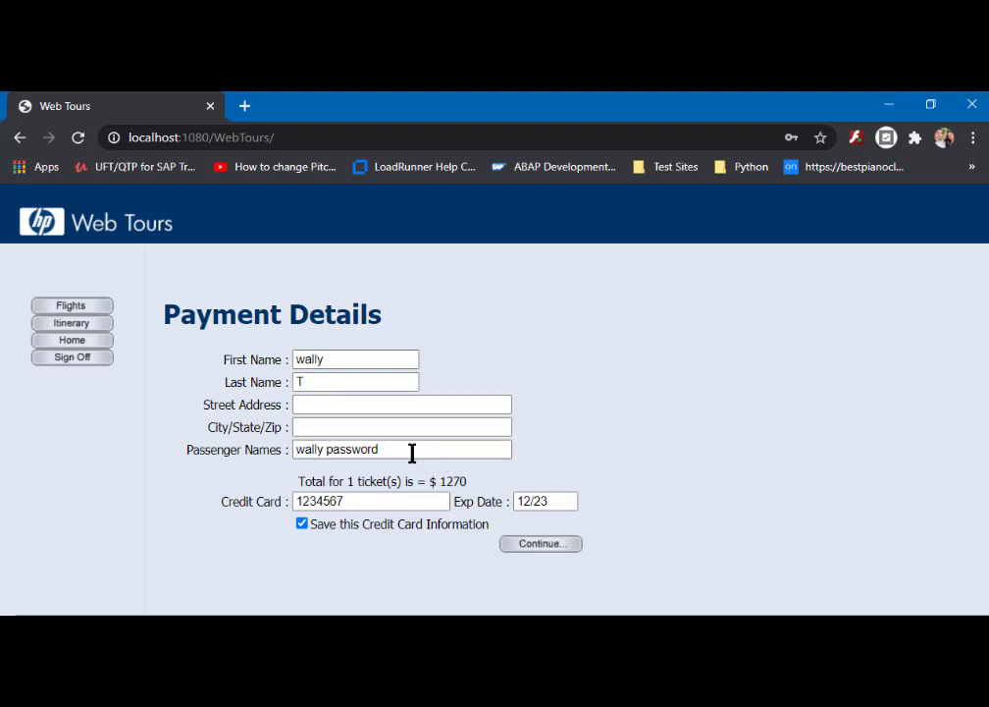
left_click(534, 545)
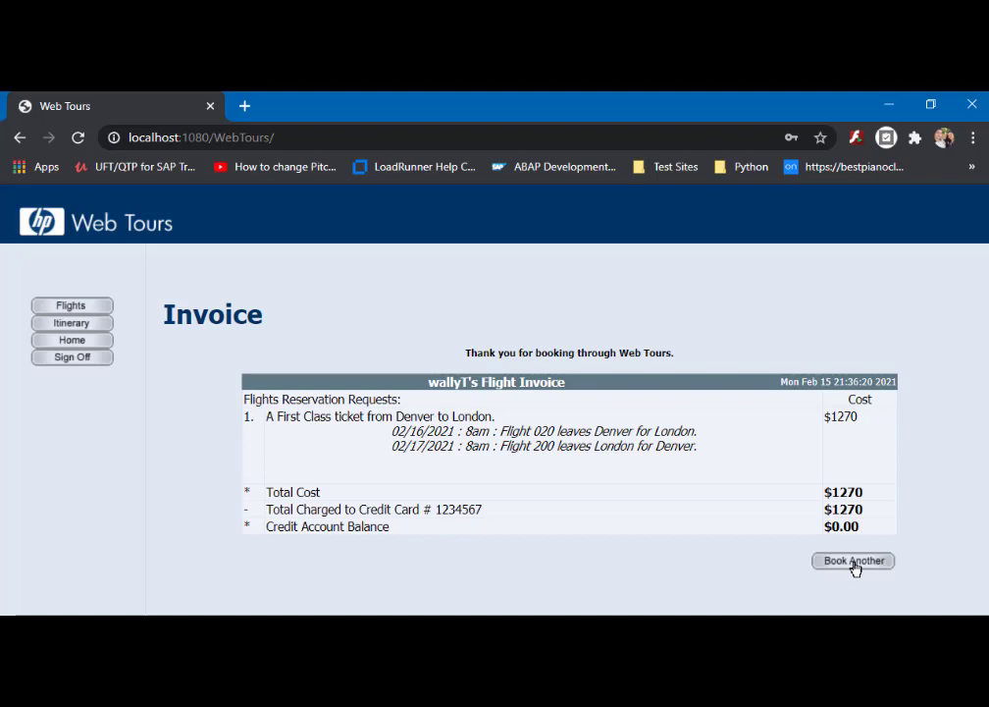
- View the Itinerary and scroll to see the $251 and $1270 bookings
left_click(78, 328)
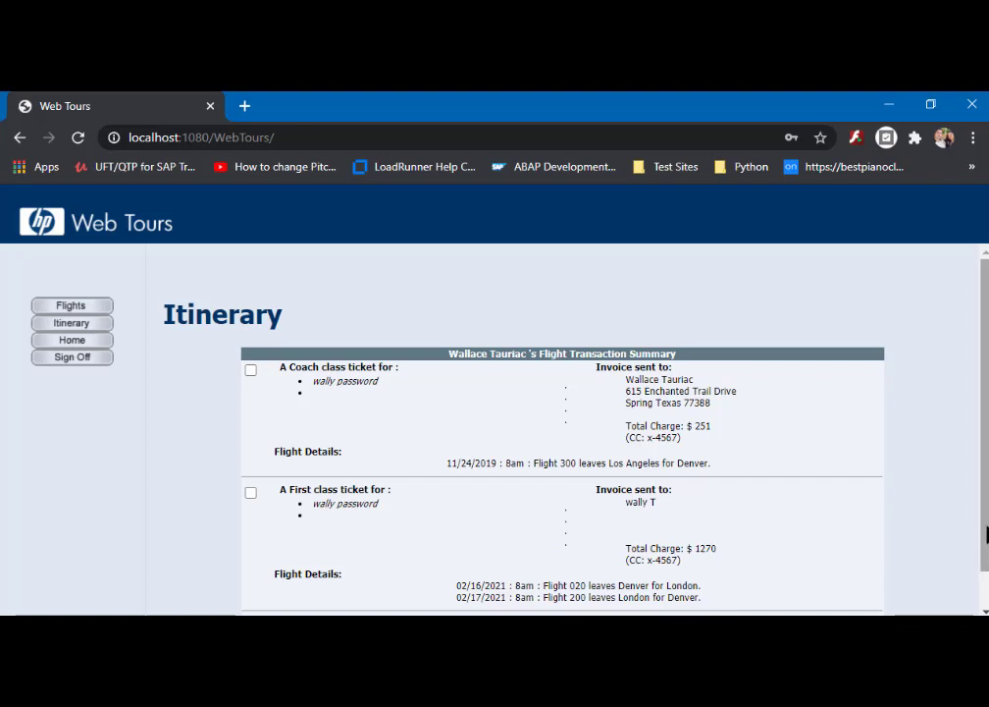
scroll(983, 550, "down", 2)
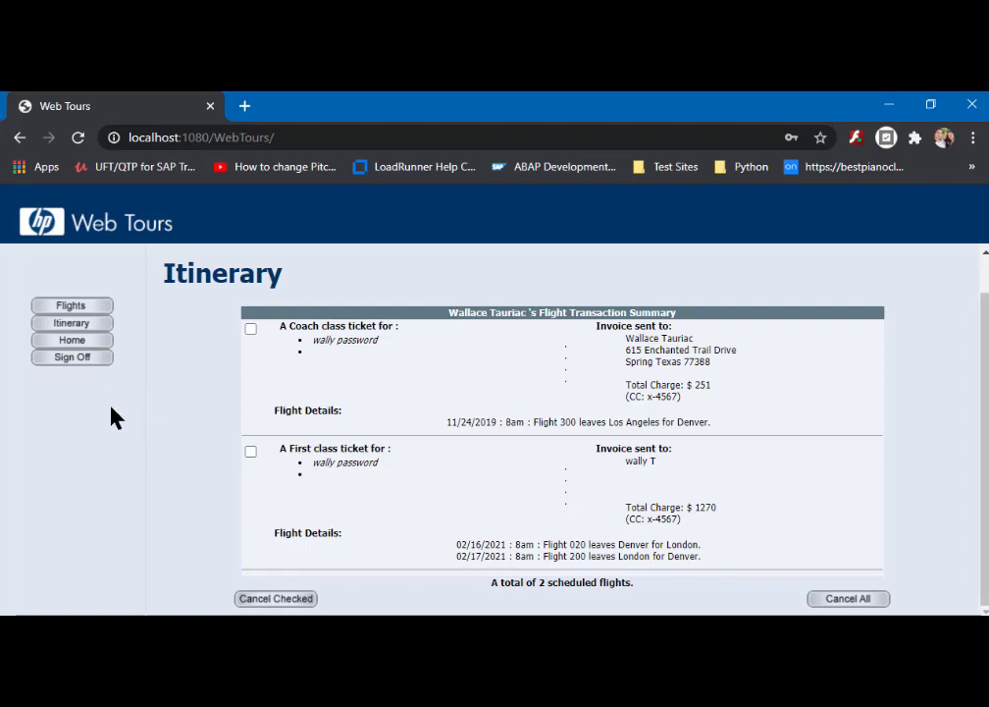
- Sign off from Web Tours, then move the Photo Viewer image over JMeter and maximize it
left_click(78, 360)
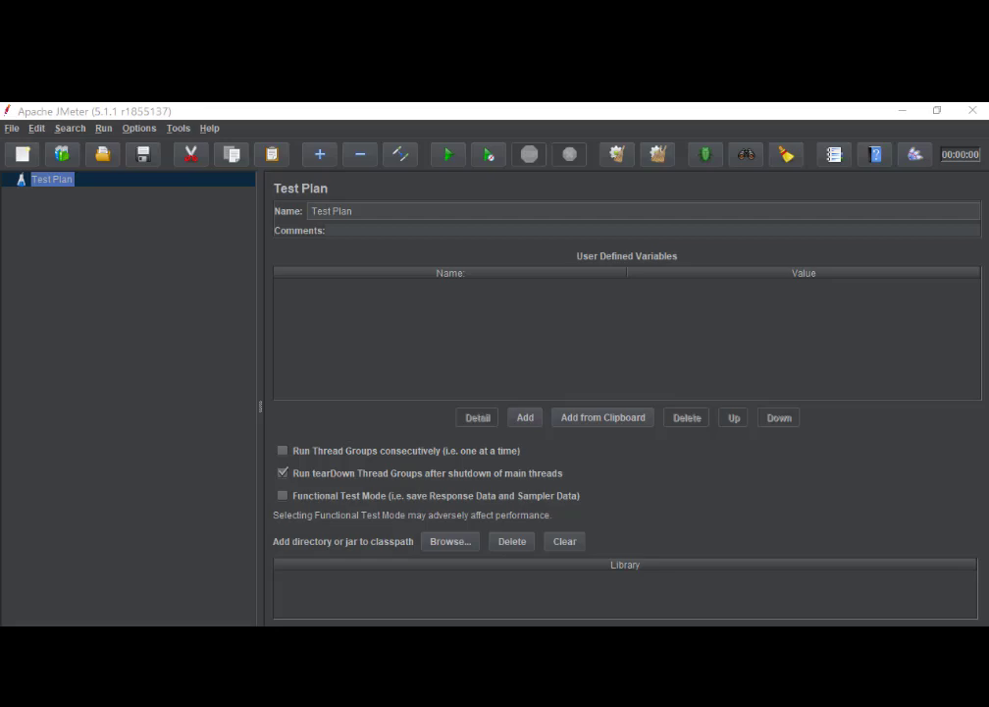
left_click_drag(988, 203, 430, 143)
double_click(428, 148)
- In the Open dialog, browse to JMeter\Scripts\WebTours and select Webtours_Performance.jmx
left_click(201, 111)
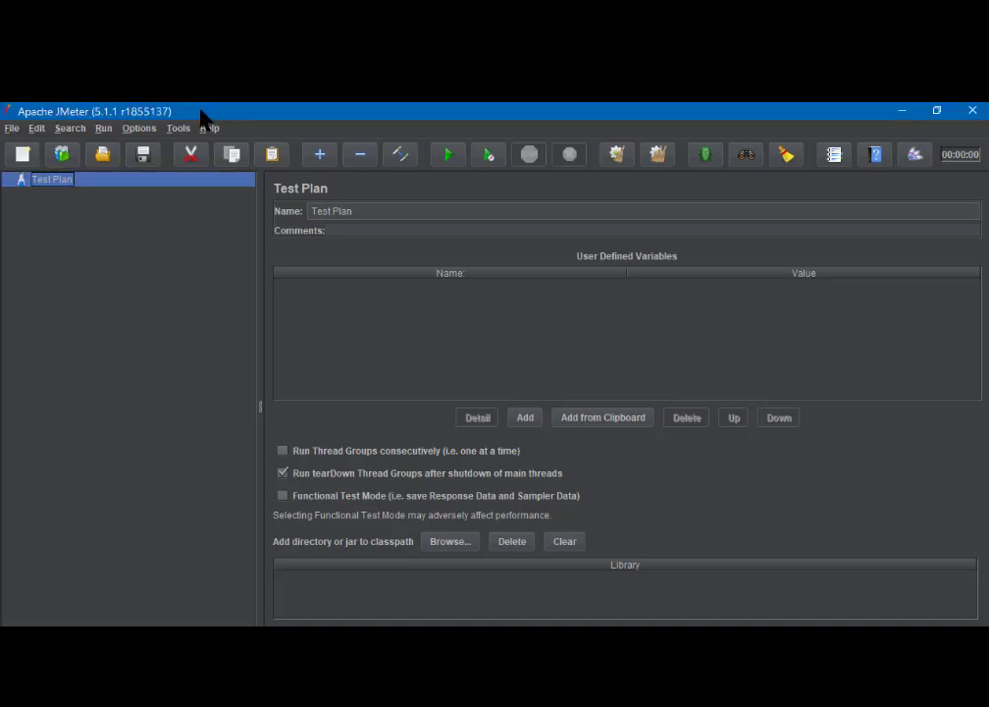
left_click(12, 129)
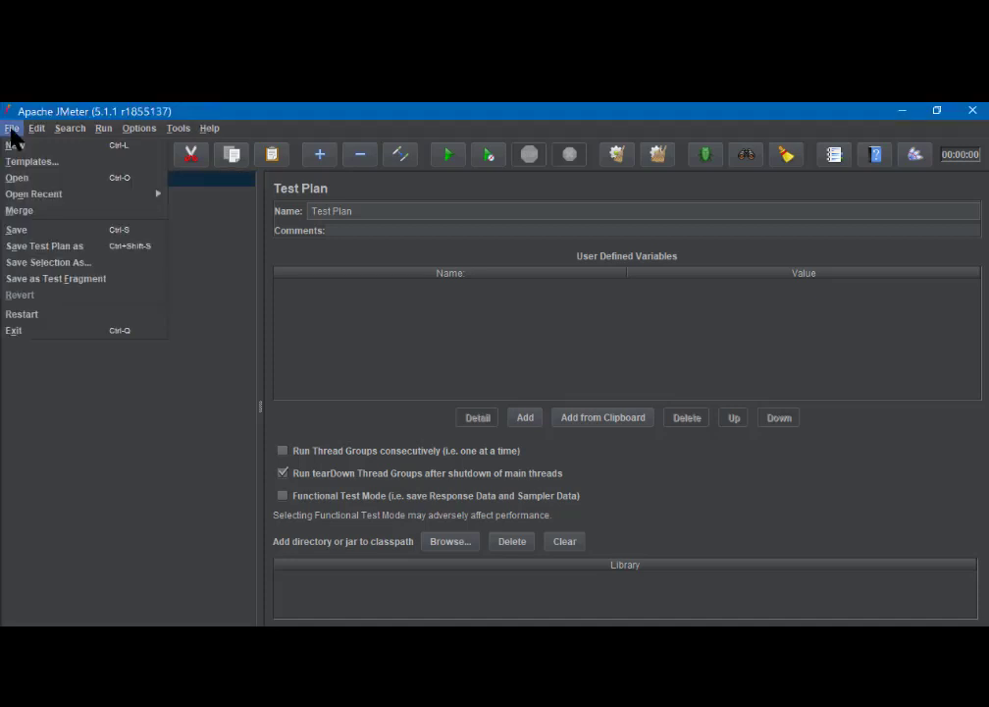
left_click(24, 185)
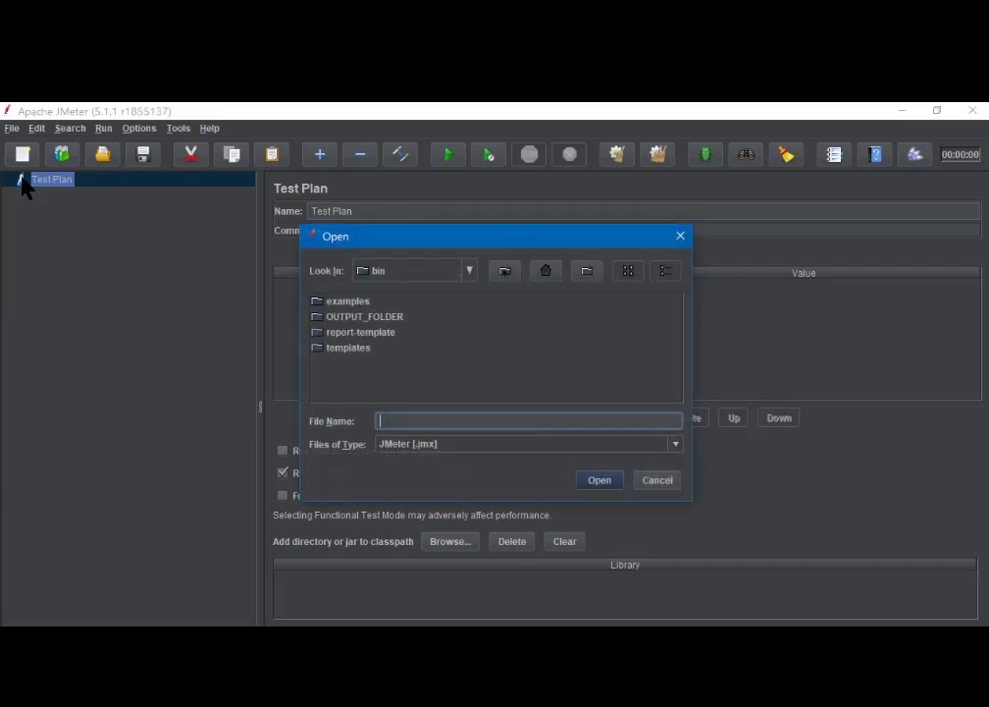
left_click(471, 274)
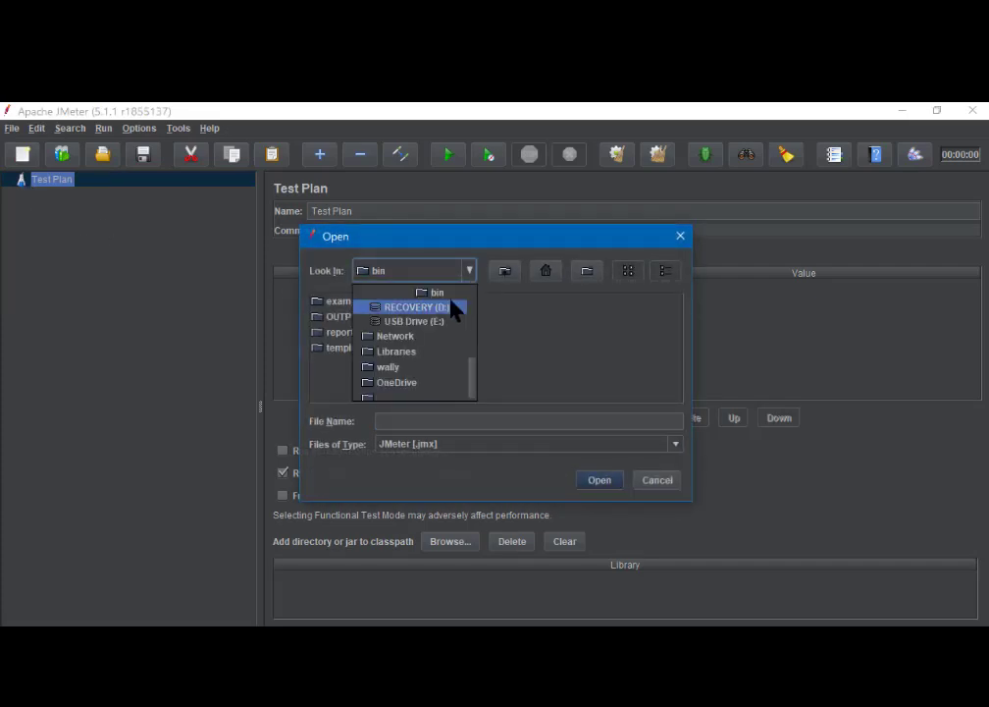
scroll(452, 312, "up", 3)
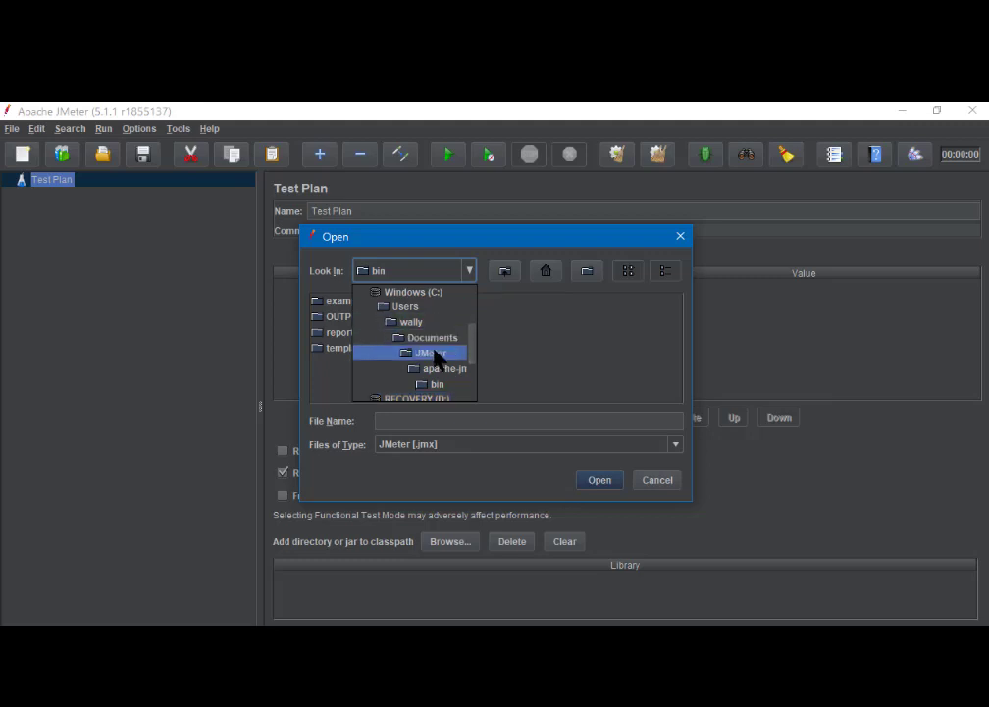
left_click(431, 353)
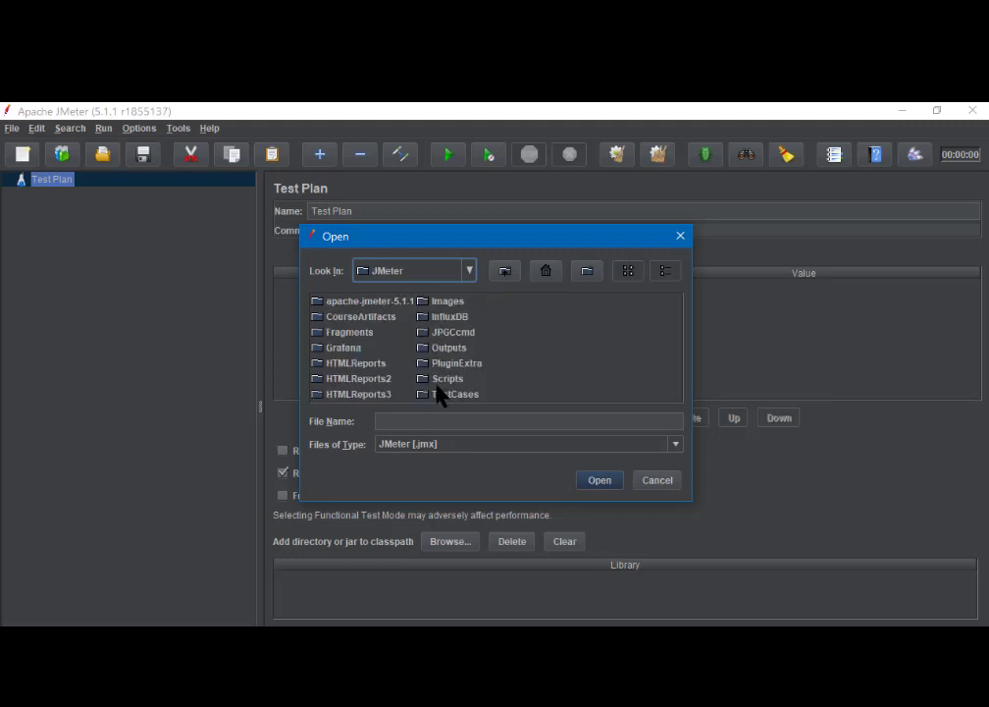
double_click(432, 382)
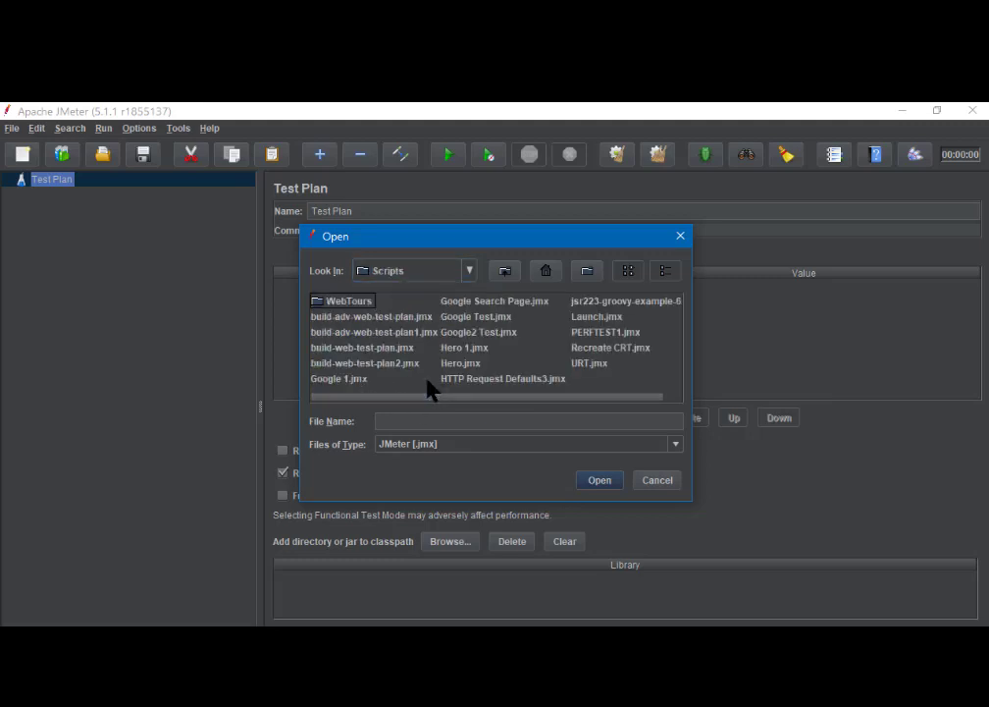
double_click(334, 302)
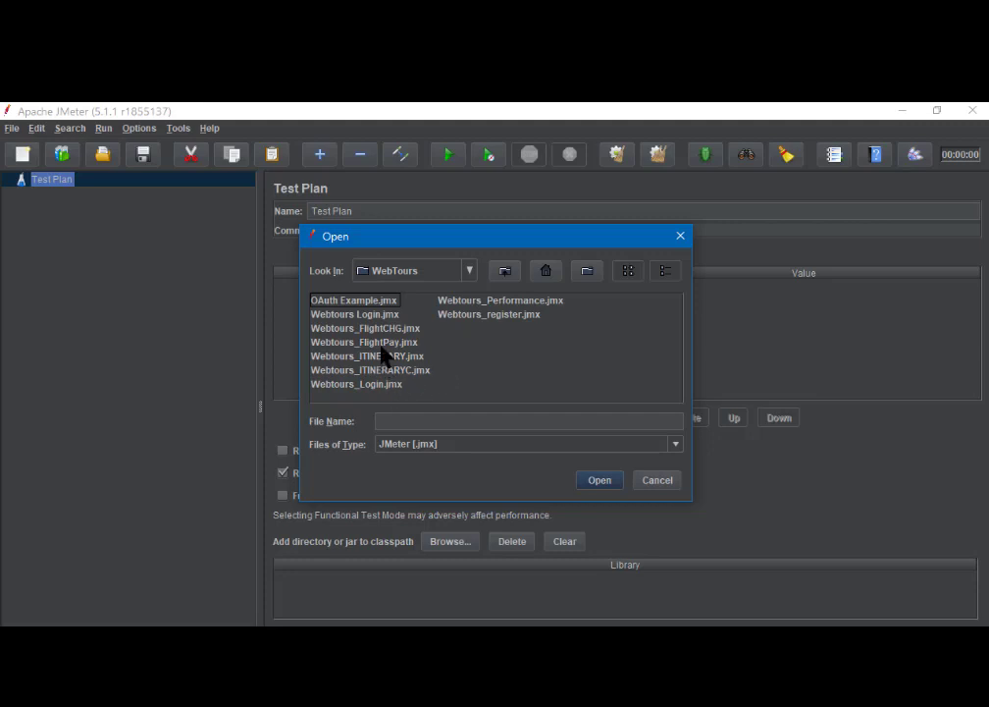
left_click(501, 301)
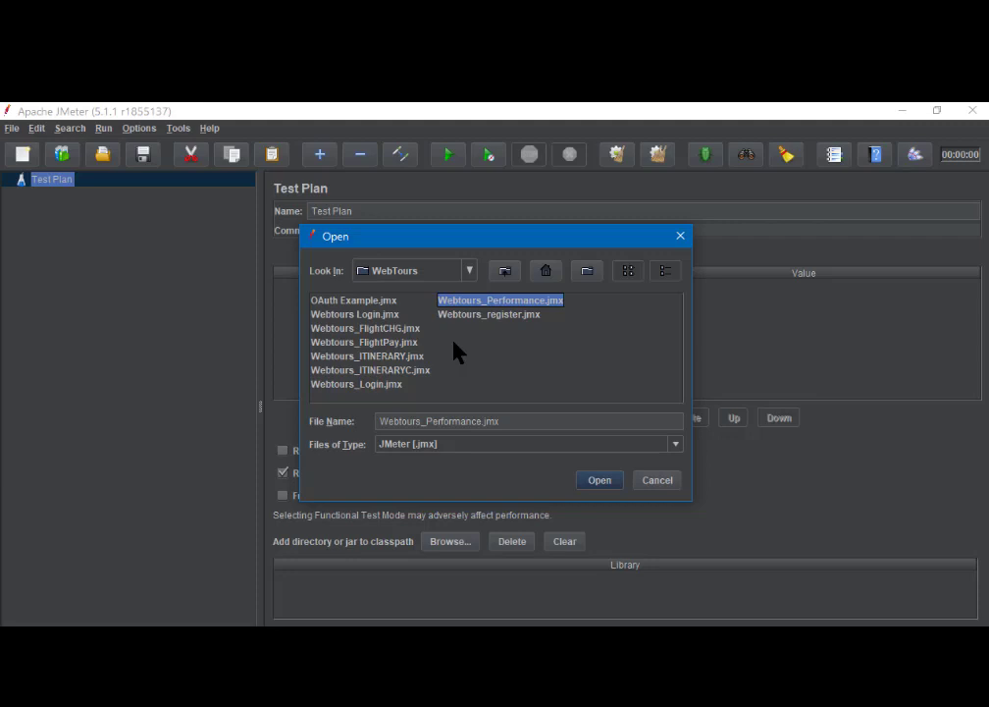
- Confirm the Open dialog to load Webtours_Performance.jmx with its thread groups and listeners
left_click(599, 480)
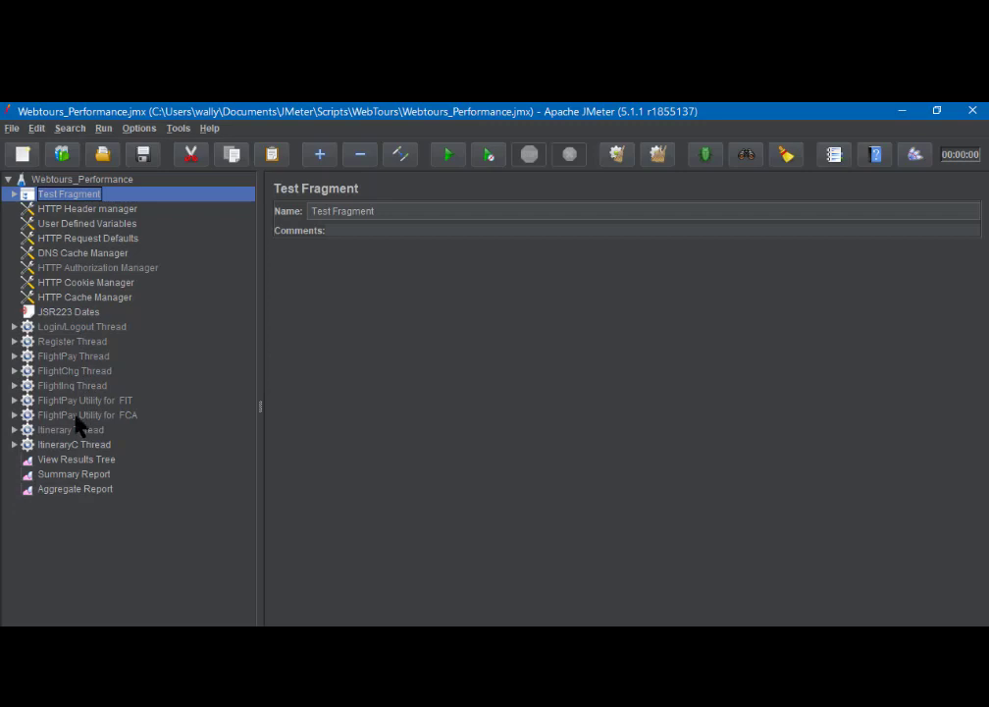
- Show the Login/Logout Thread schedule: 22 threads, 30s delay, 90s startup, 60s hold
left_click(69, 328)
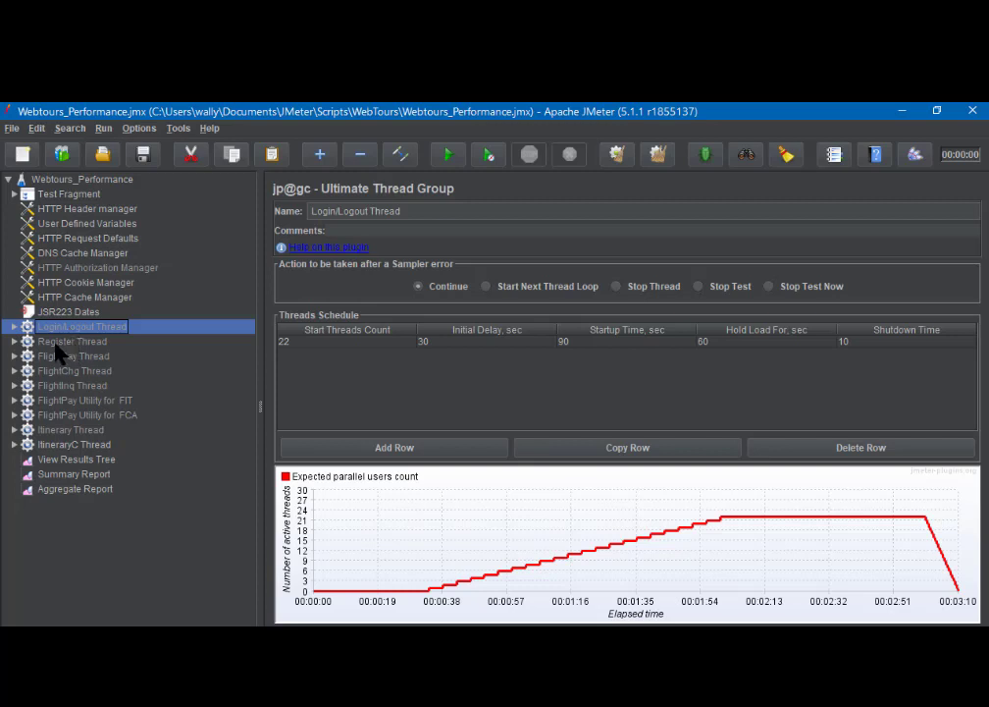
- Review the Register, FlightPay, FlightChg and FlightInq thread groups' settings and loop counts
left_click(59, 344)
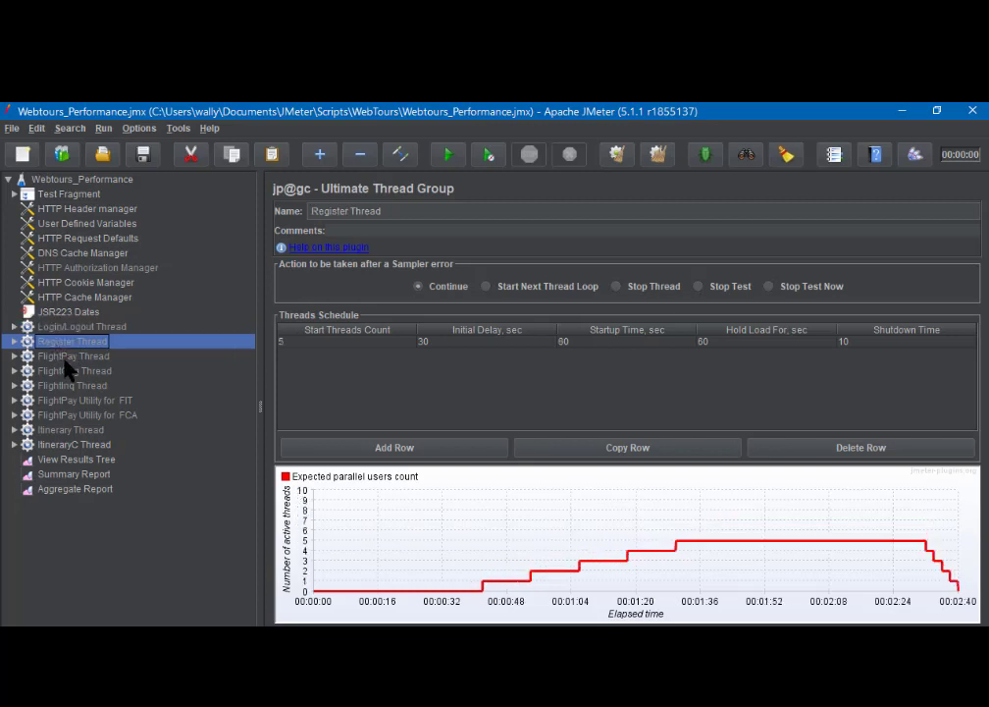
left_click(67, 357)
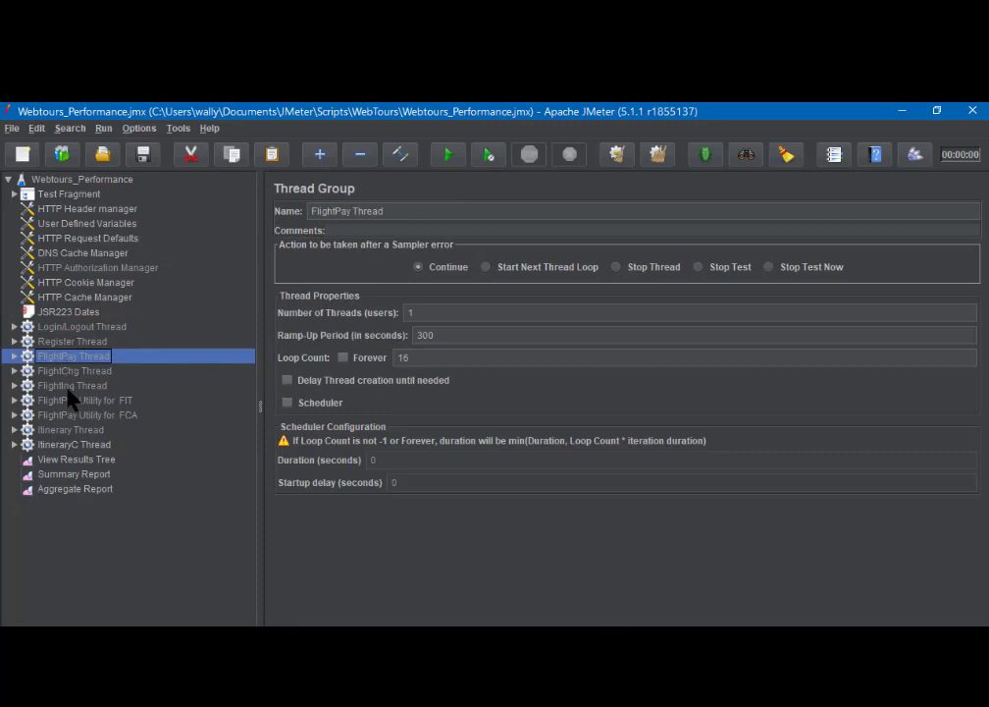
left_click(66, 371)
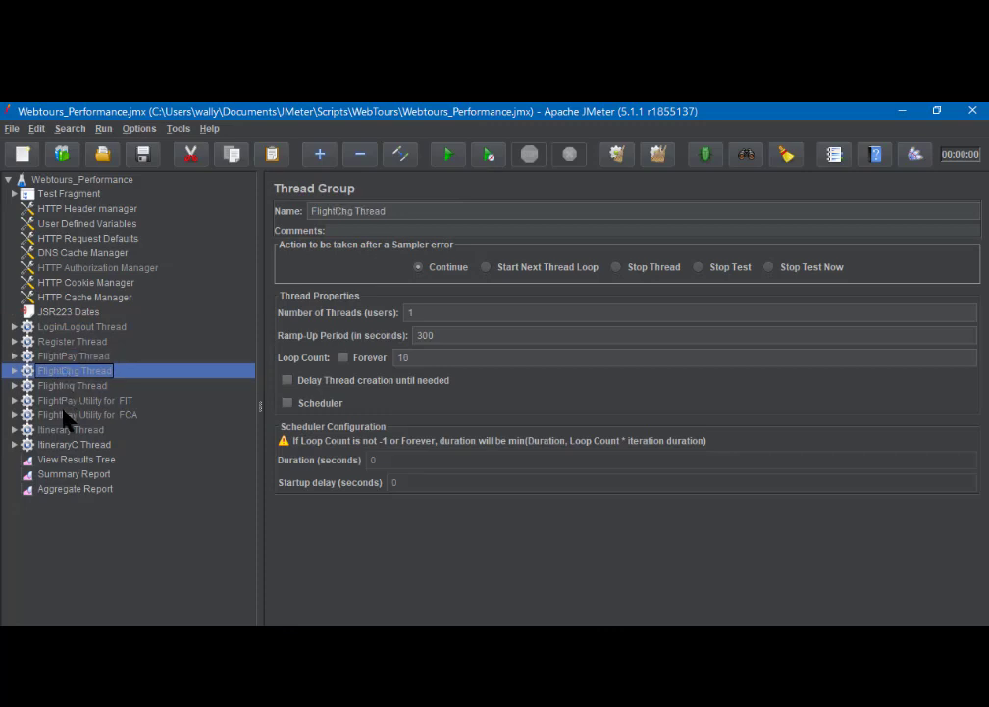
left_click(63, 386)
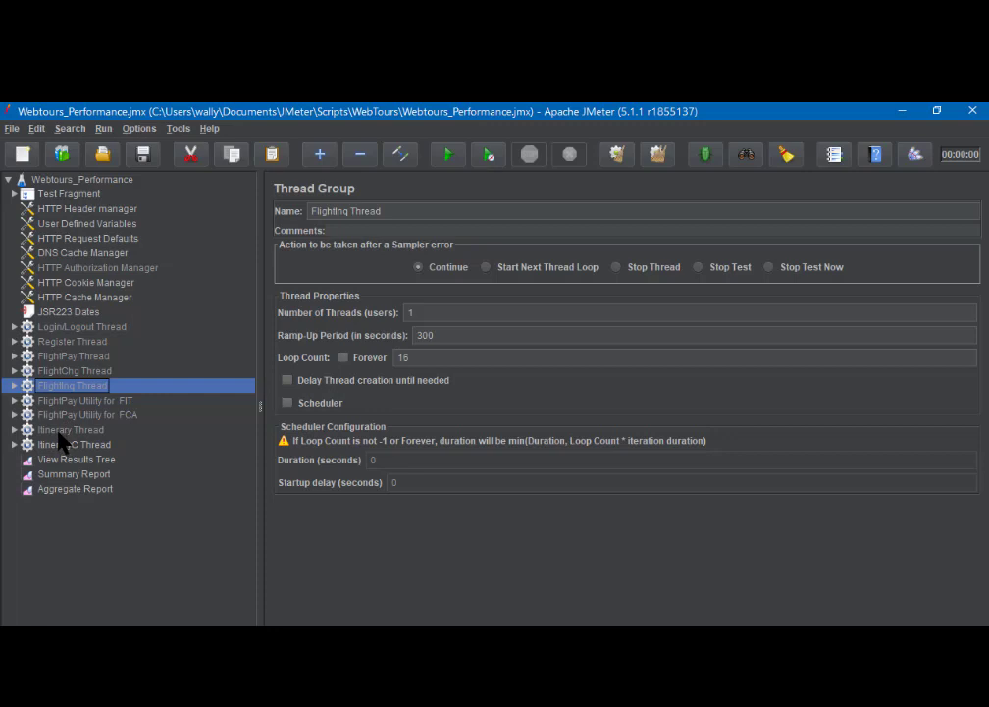
- Compare Itinerary, ItineraryC and FlightPay Utility FIT/FCA loop counts, then bring up the load table picture
left_click(63, 432)
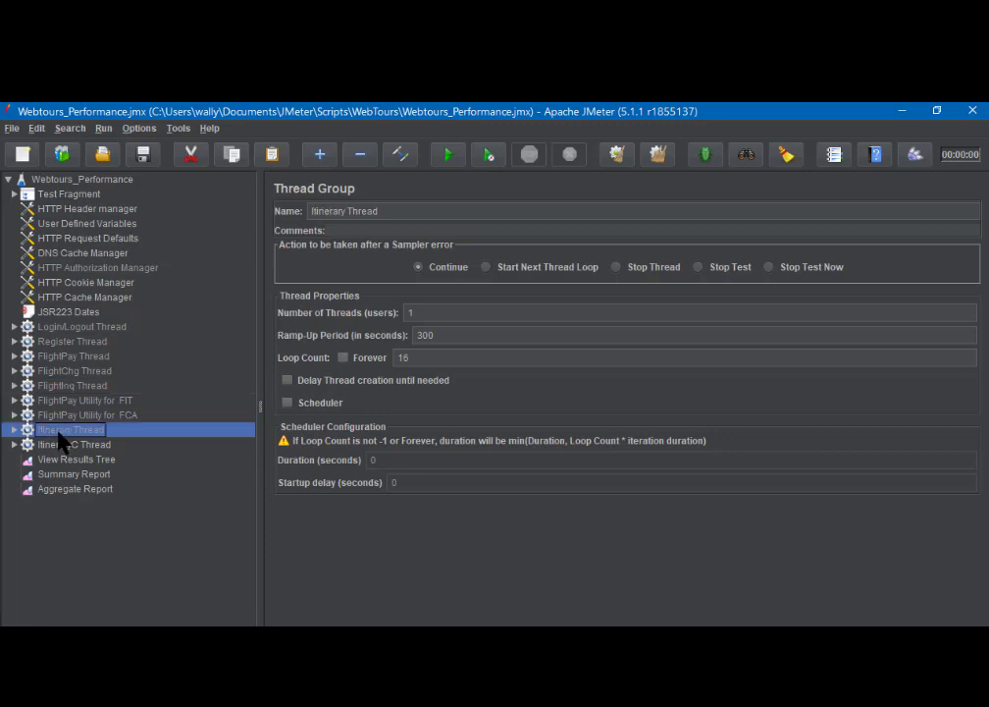
left_click(63, 447)
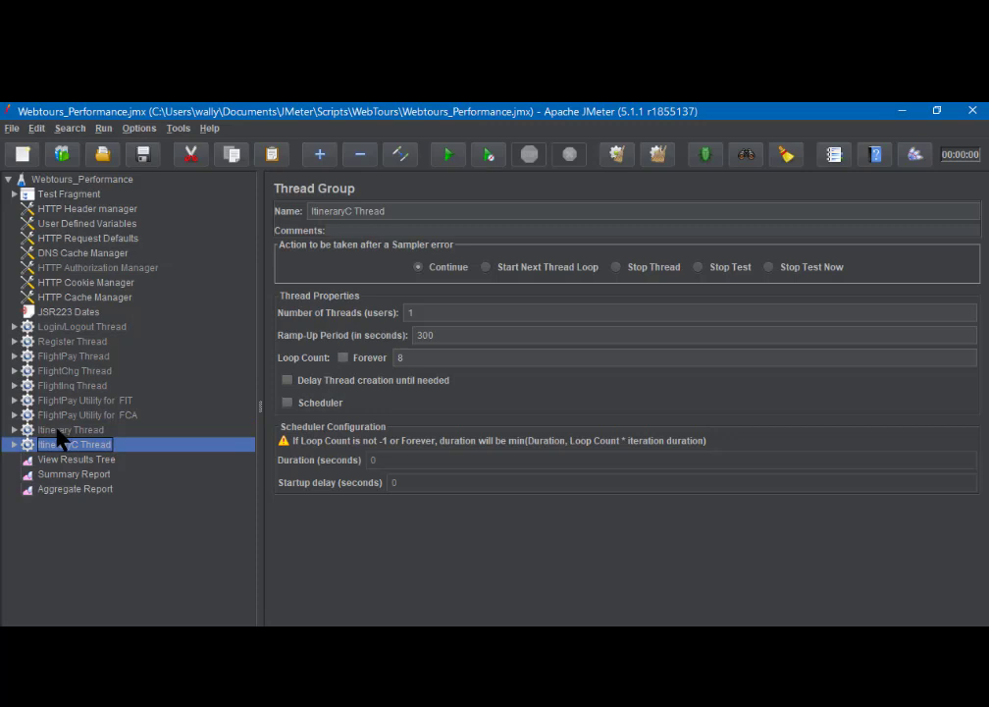
left_click(56, 429)
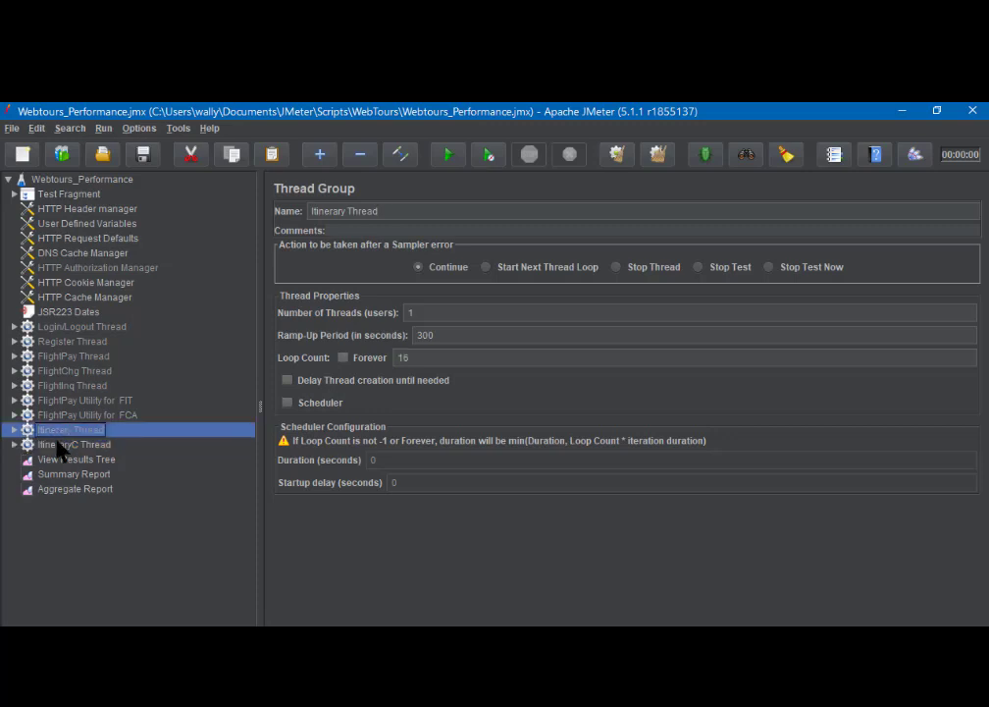
left_click(56, 446)
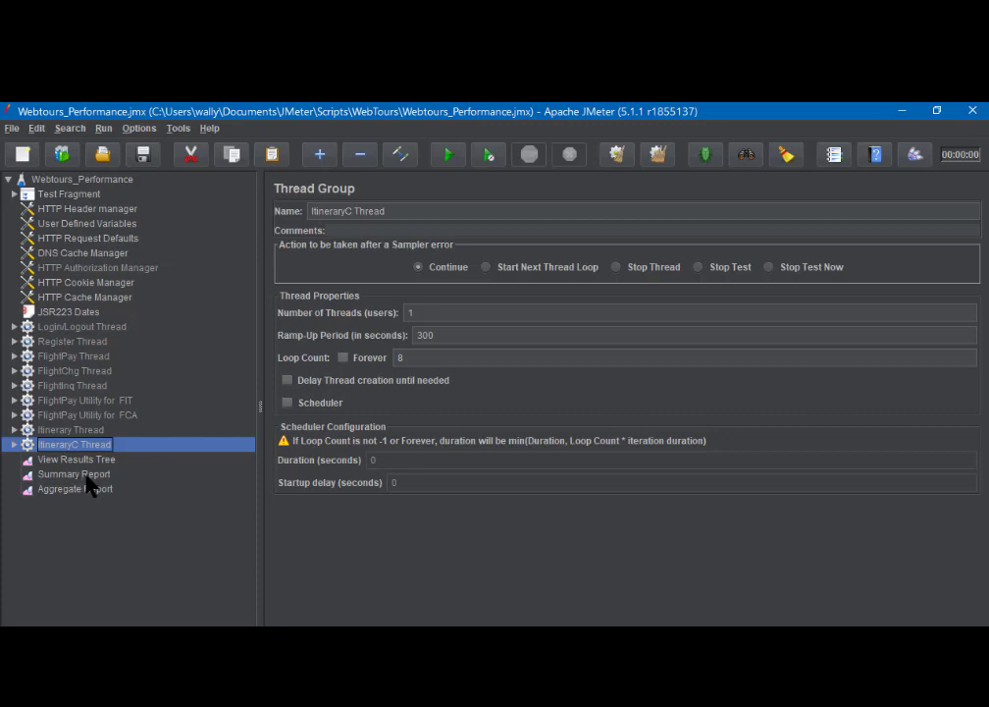
left_click(59, 402)
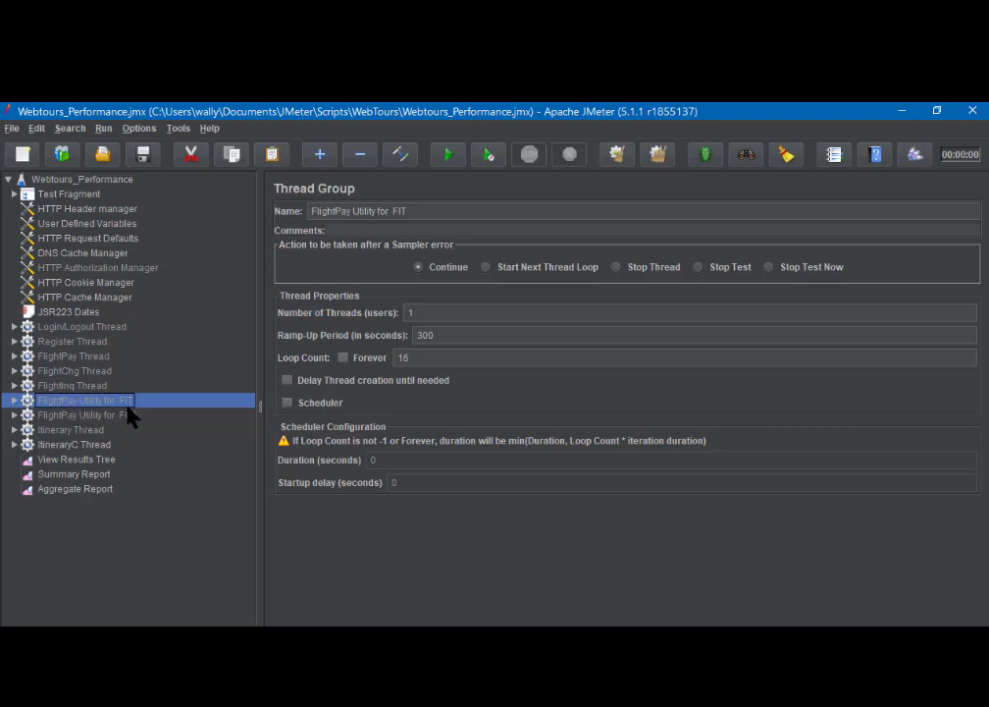
left_click(59, 420)
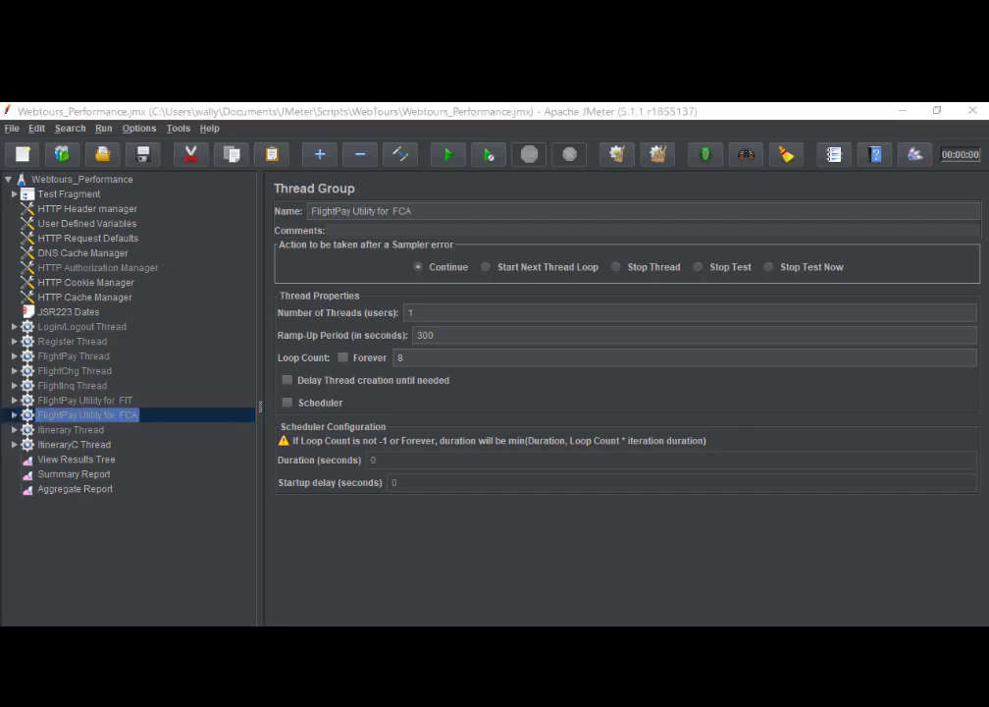
left_click_drag(986, 257, 358, 133)
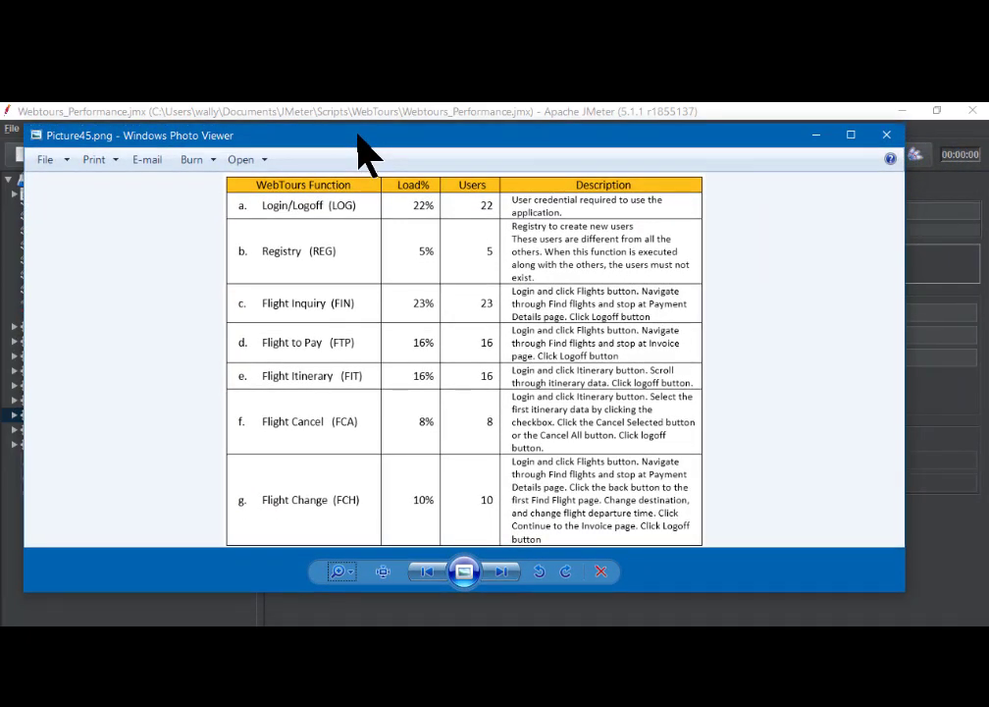
- Reposition the load-table picture window and maximize it to read the function percentages
mouse_move(358, 138)
left_mouse_down()
mouse_move(433, 143)
mouse_move(367, 139)
left_mouse_up()
double_click(367, 139)
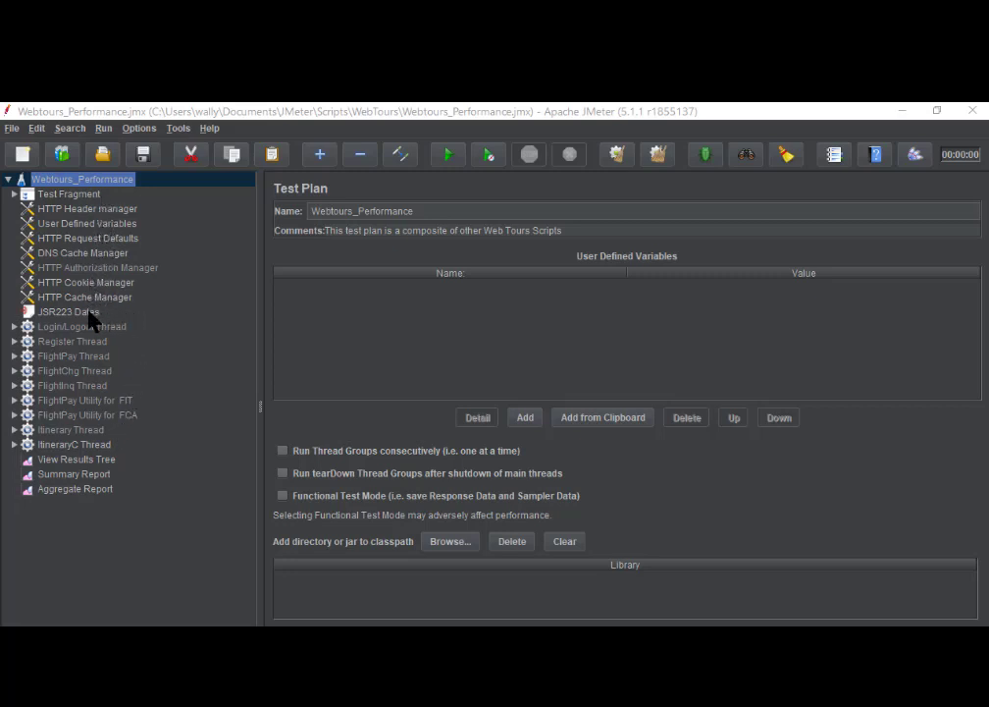
- Bring up the Webtours_Performance node's menu and browse its Add > Config Element and Listener submenus
left_click(70, 180)
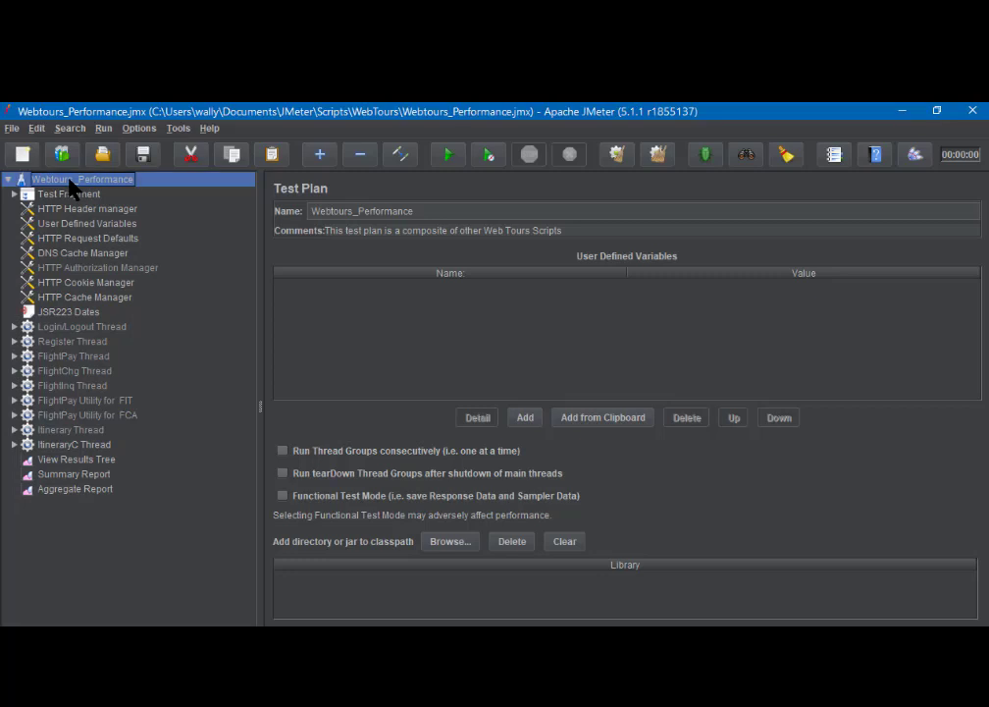
right_click(71, 187)
mouse_move(80, 186)
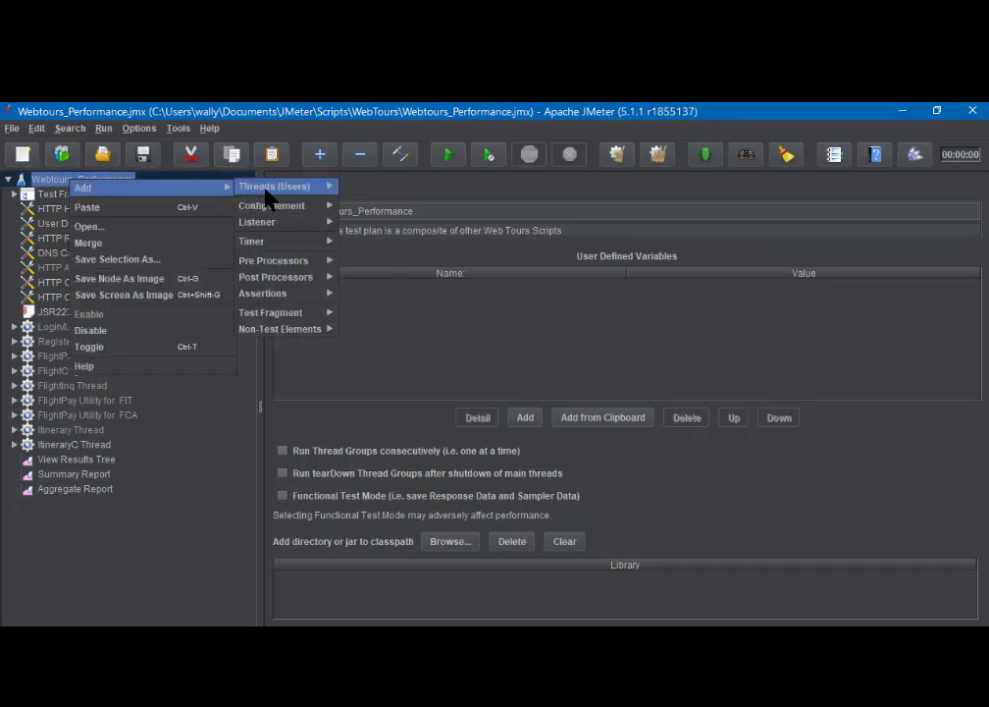
mouse_move(267, 208)
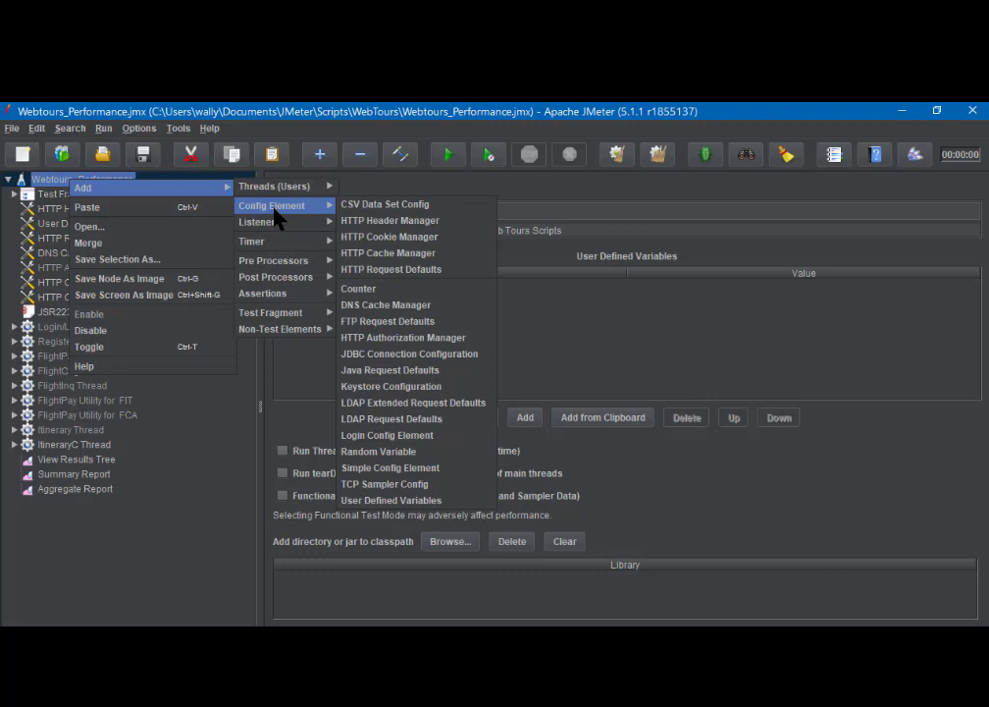
mouse_move(279, 229)
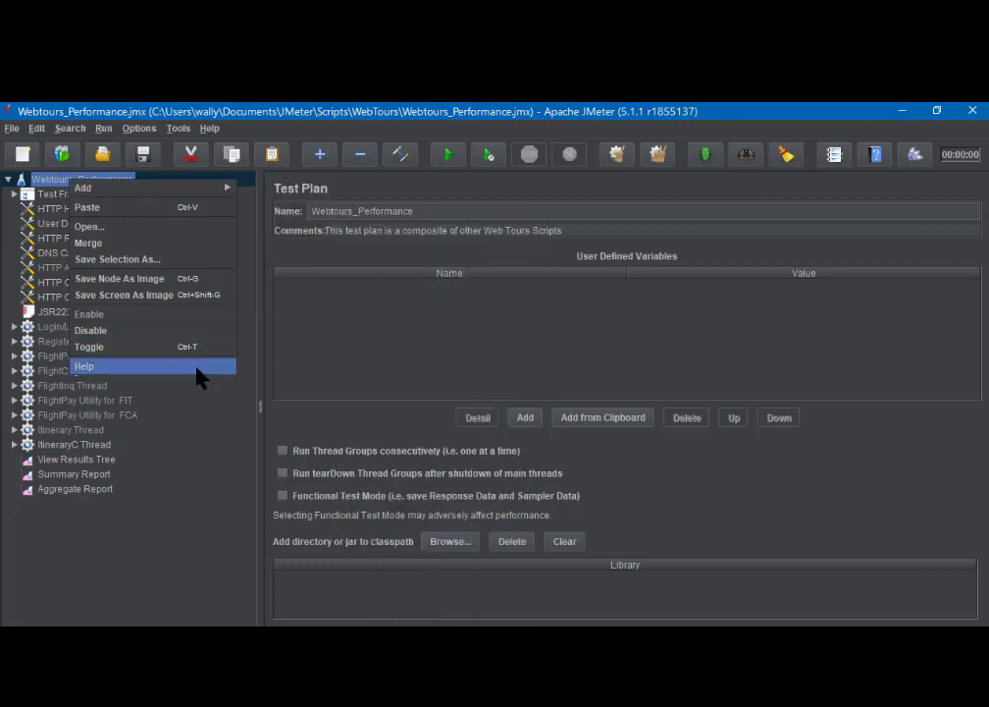
- Select Test Fragment through JSR223 Dates, then View Results Tree through Aggregate Report
left_click(157, 473)
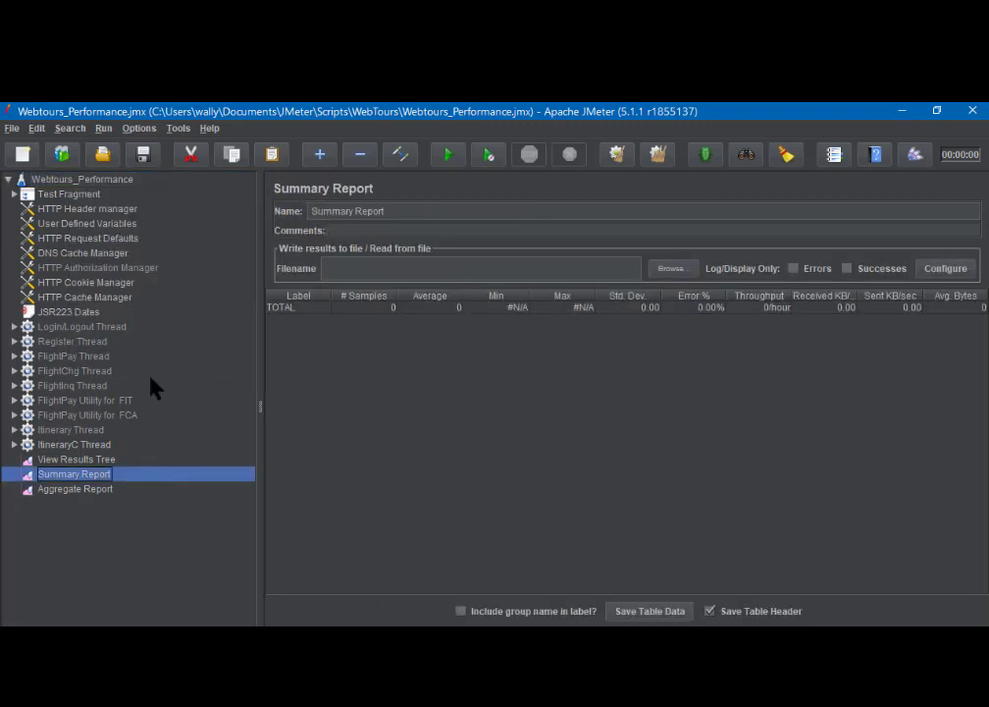
left_click(49, 200)
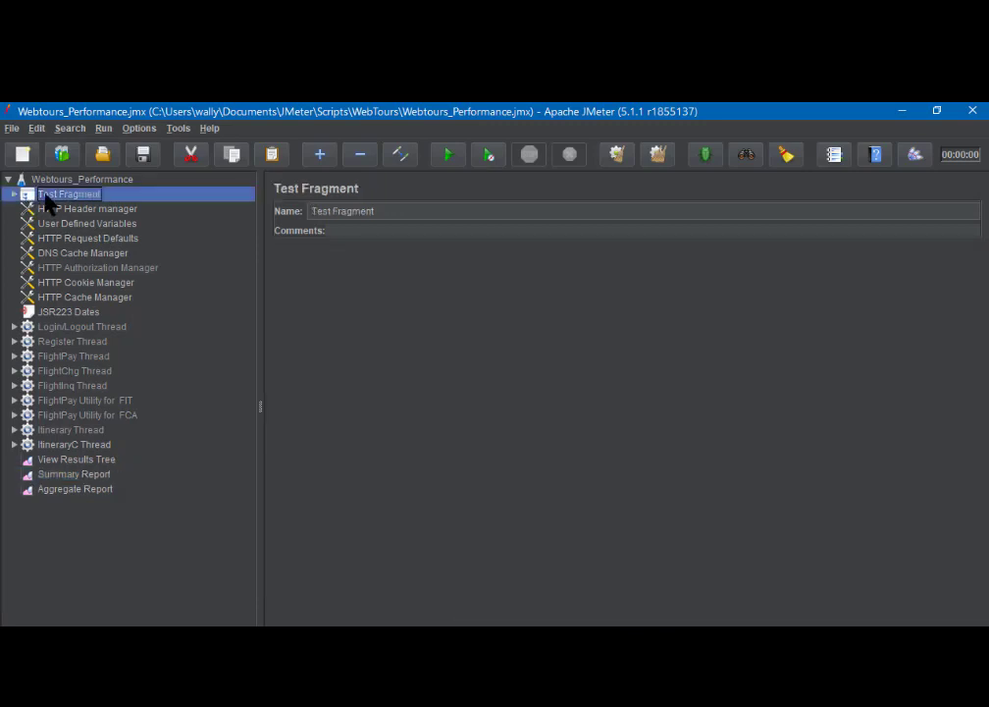
left_click(46, 314, "shift")
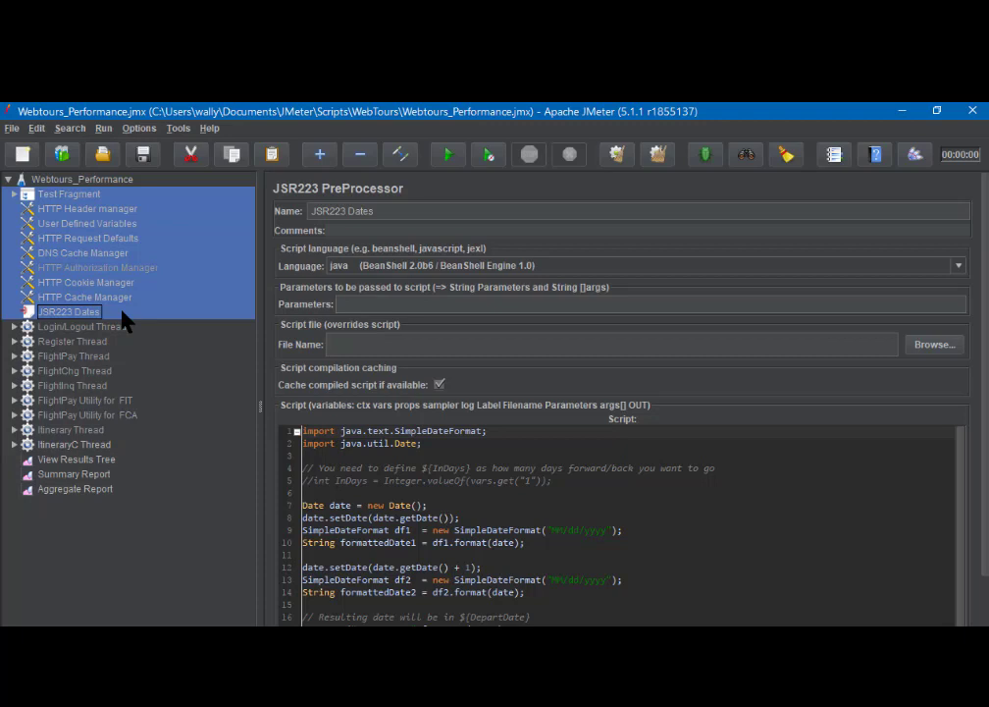
left_click(47, 462)
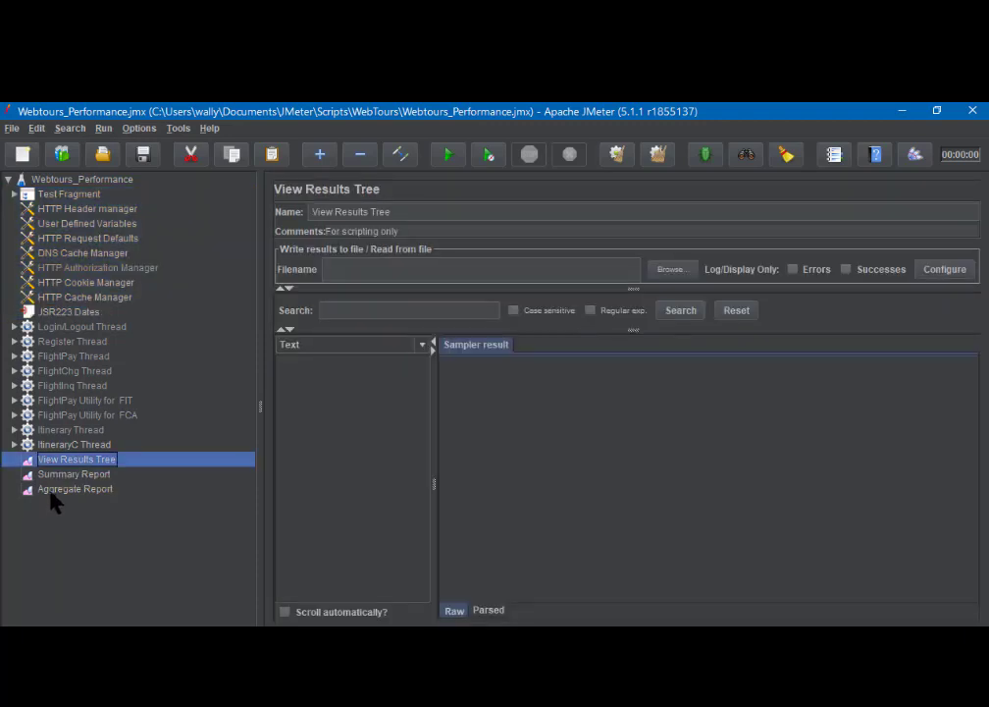
left_click(52, 490, "shift")
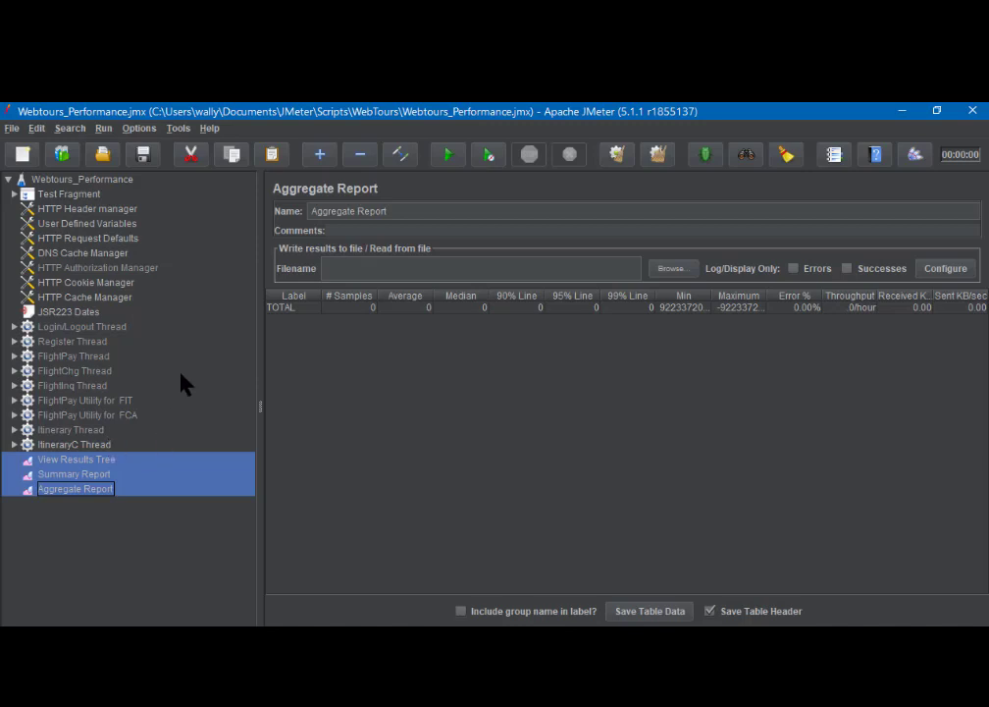
- Restart JMeter, discarding unsaved changes to Webtours_Performance
left_click(12, 128)
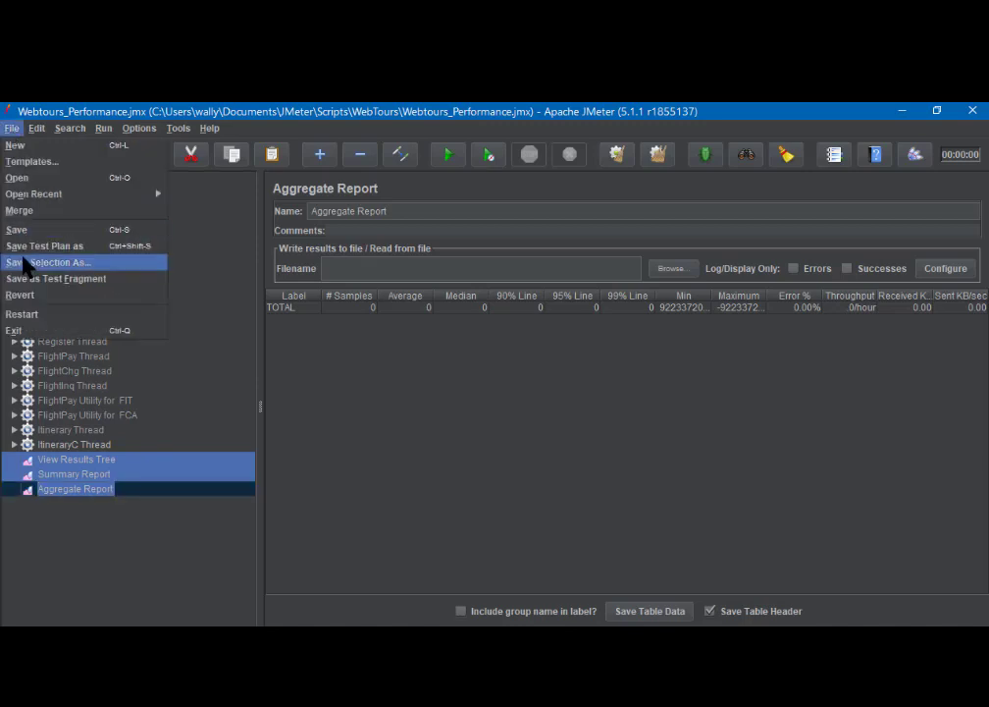
left_click(31, 316)
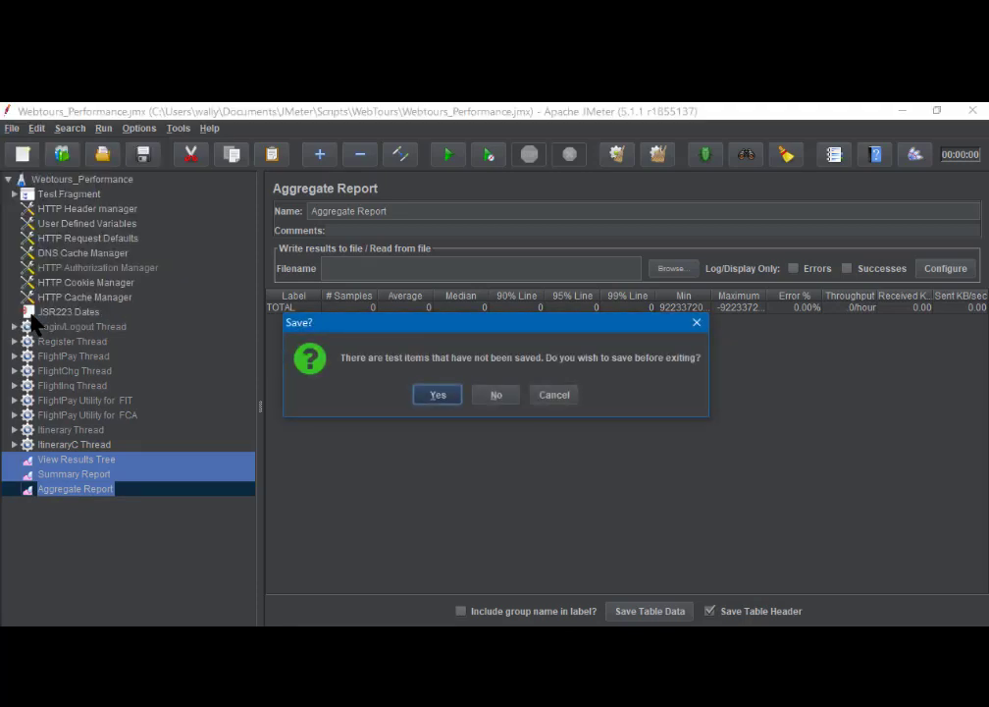
left_click(495, 397)
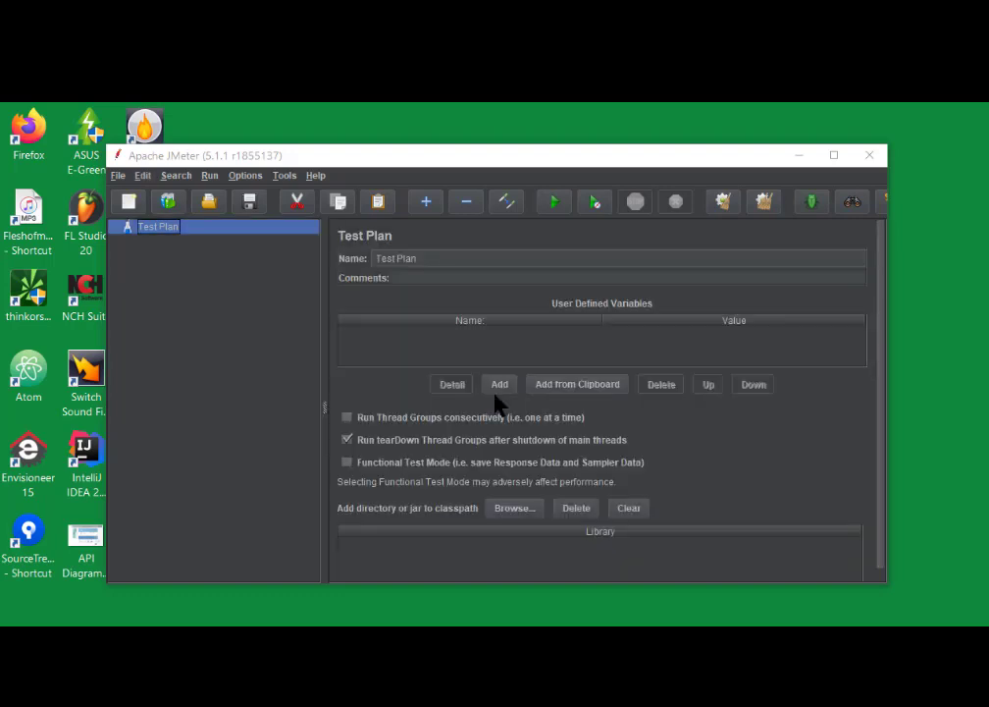
left_click(116, 177)
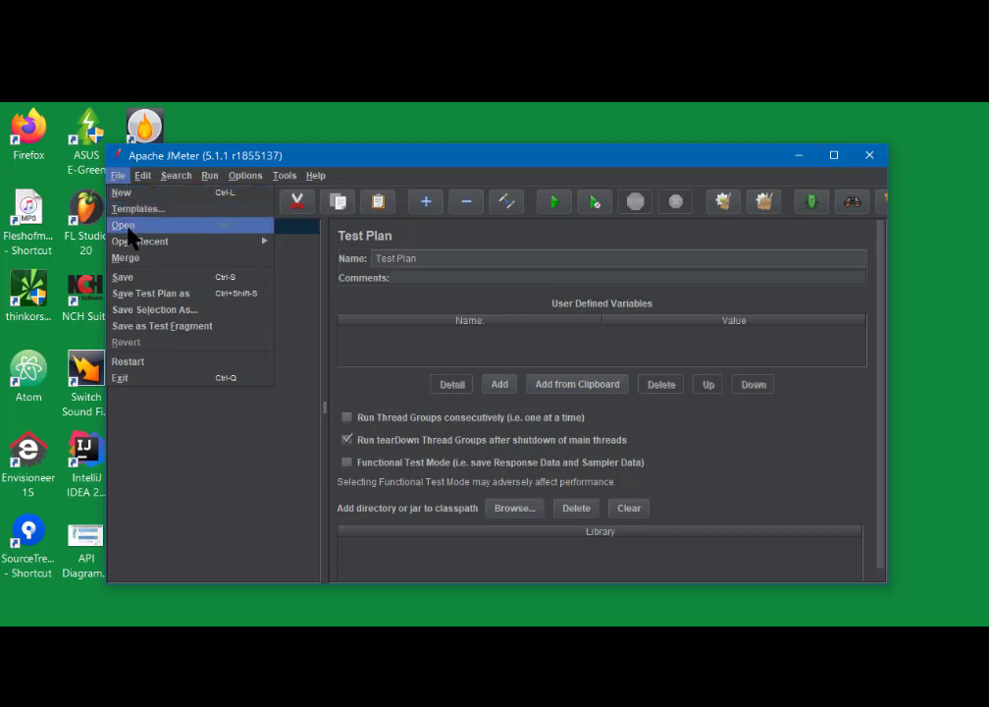
- Browse to JMeter\Scripts\WebTours and open Webtours_FlightPay.jmx
left_click(127, 228)
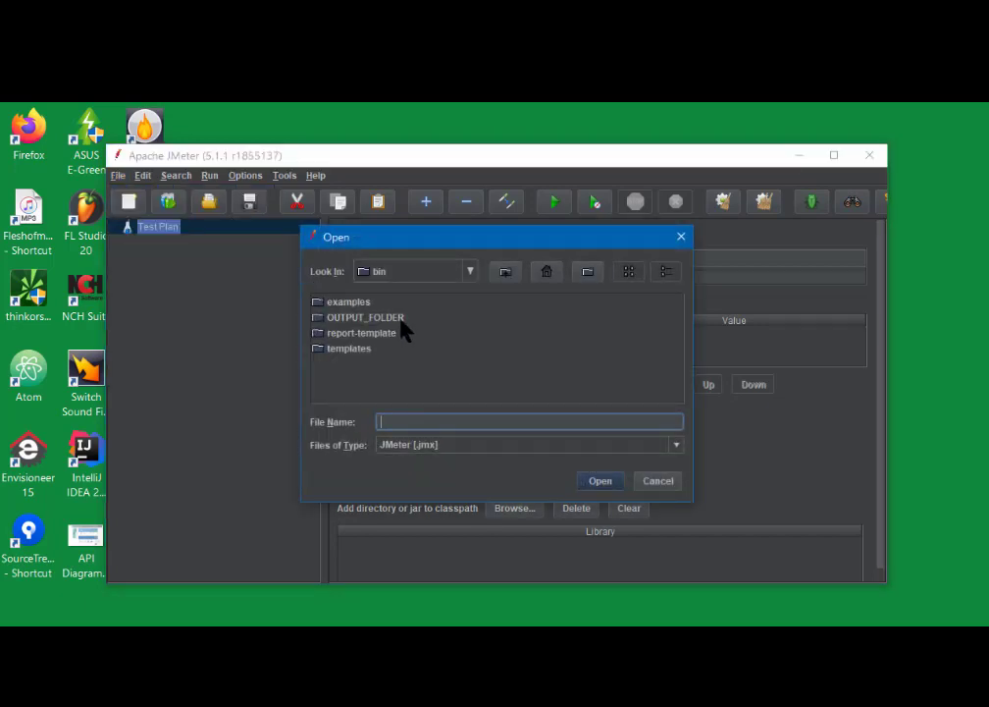
left_click(470, 274)
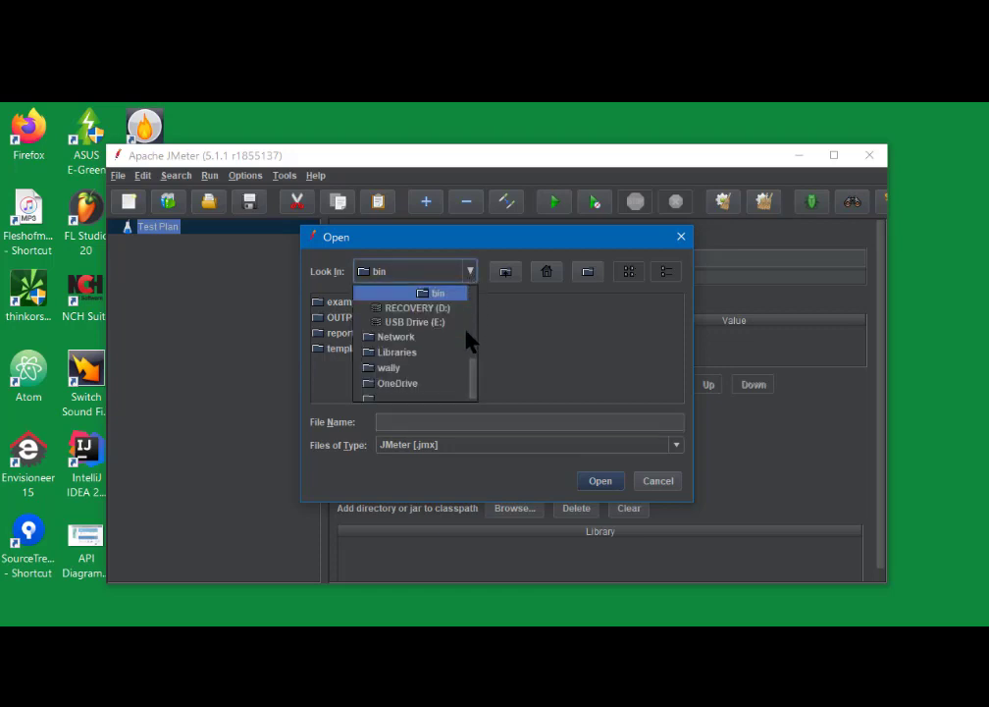
left_click_drag(474, 383, 472, 359)
left_click(433, 319)
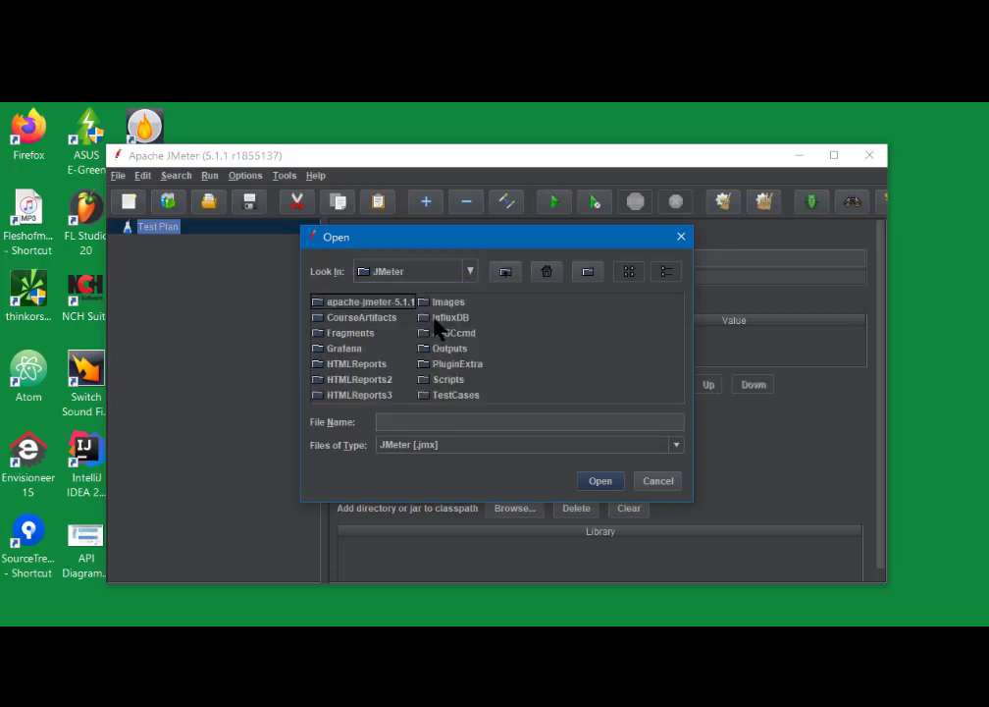
double_click(435, 321)
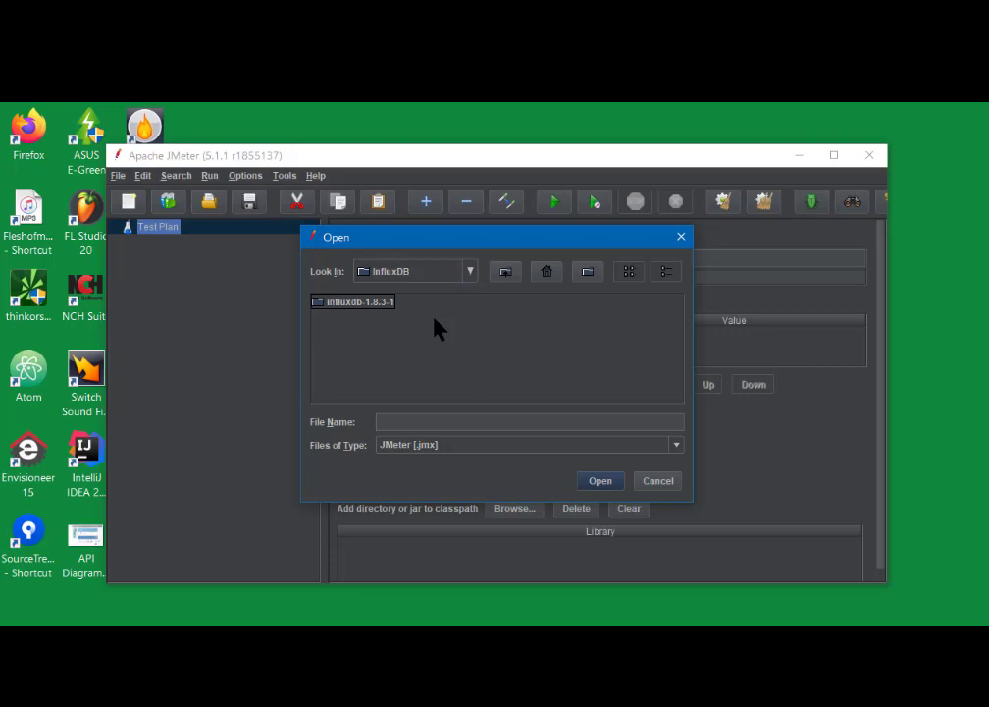
left_click(470, 272)
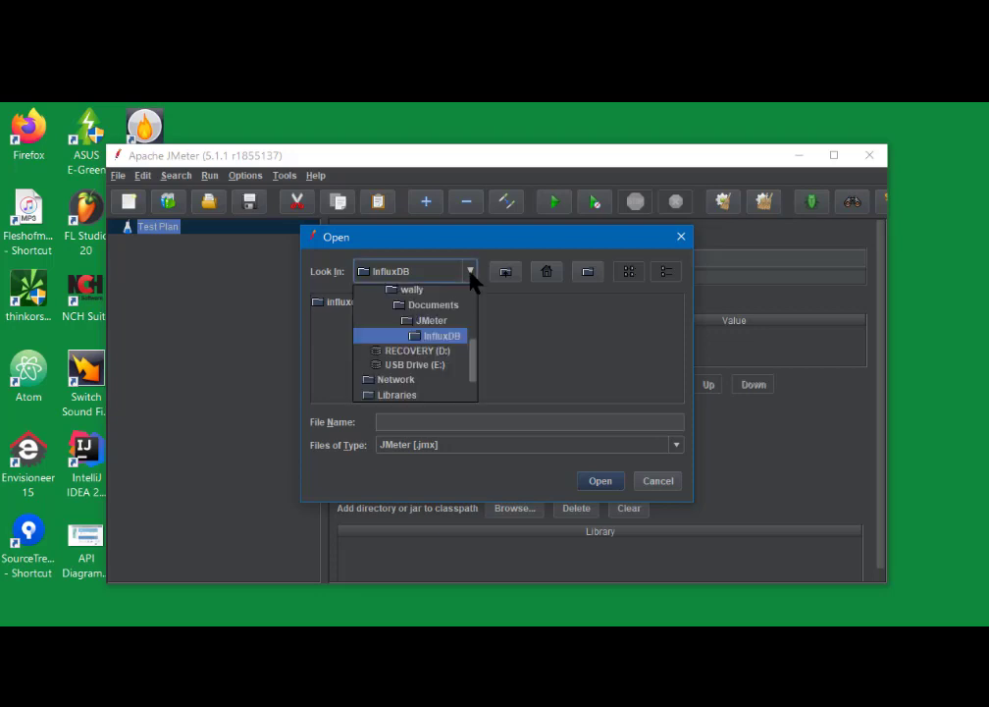
left_click(435, 322)
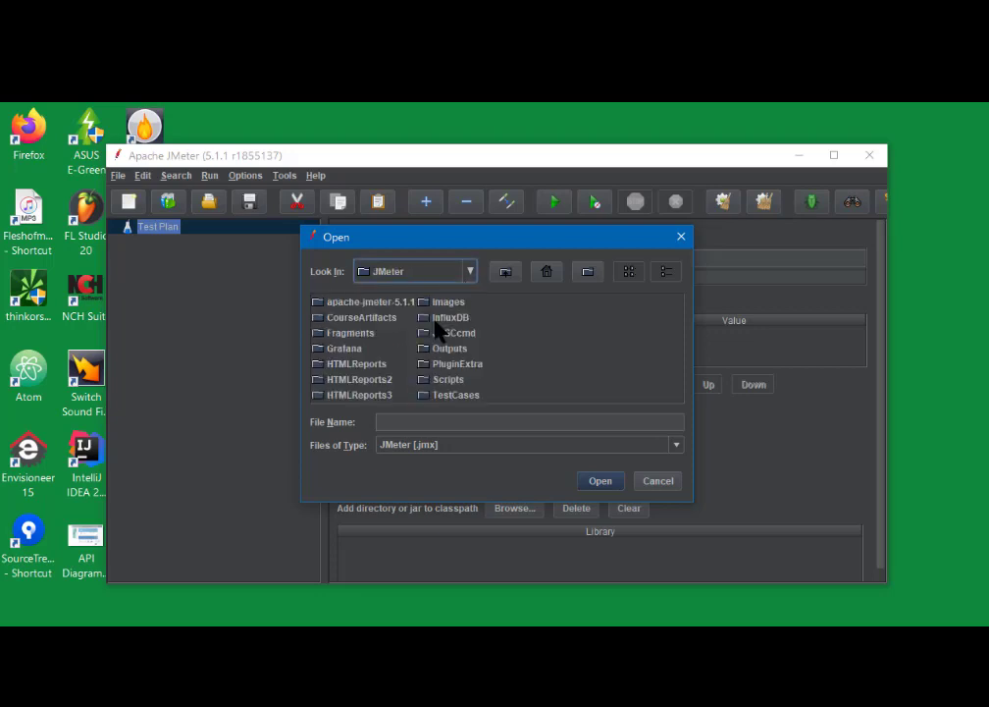
double_click(427, 382)
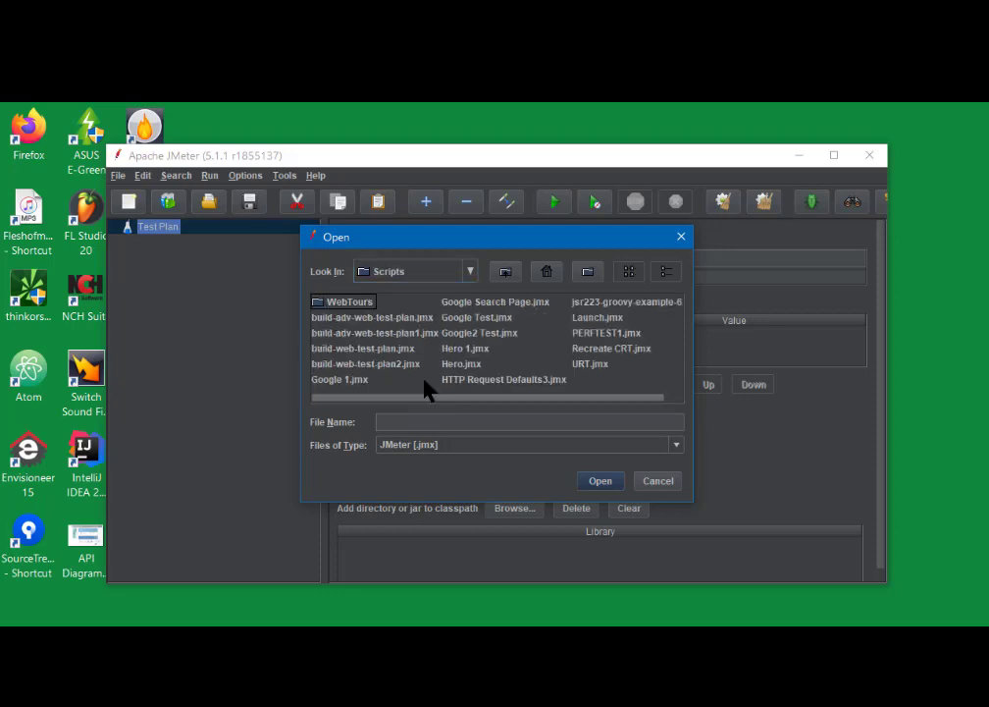
double_click(317, 306)
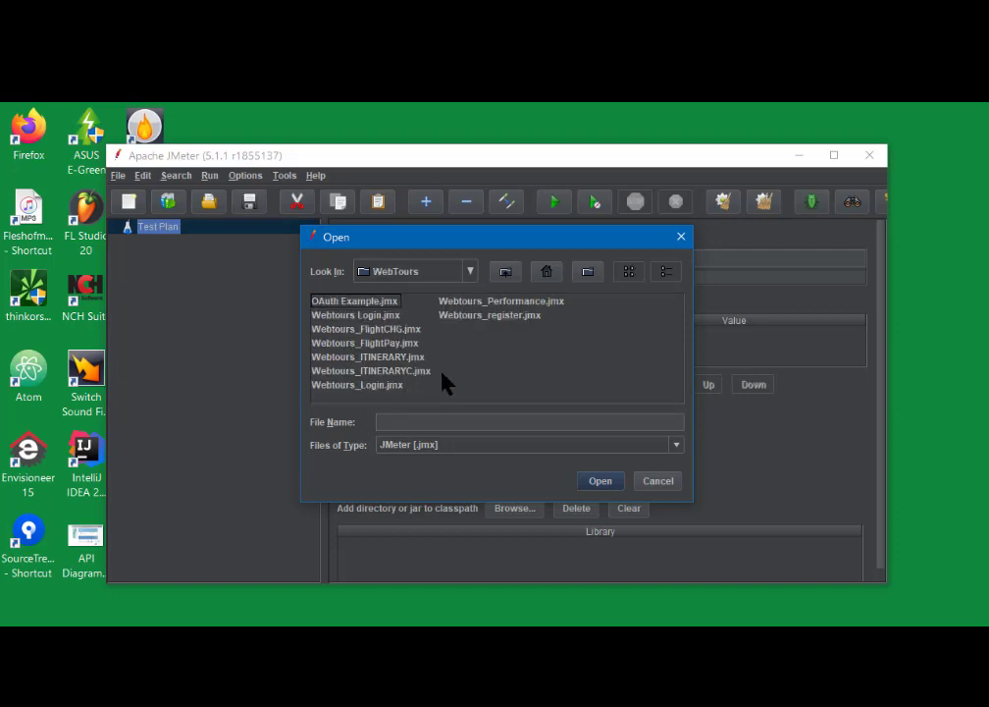
left_click(375, 345)
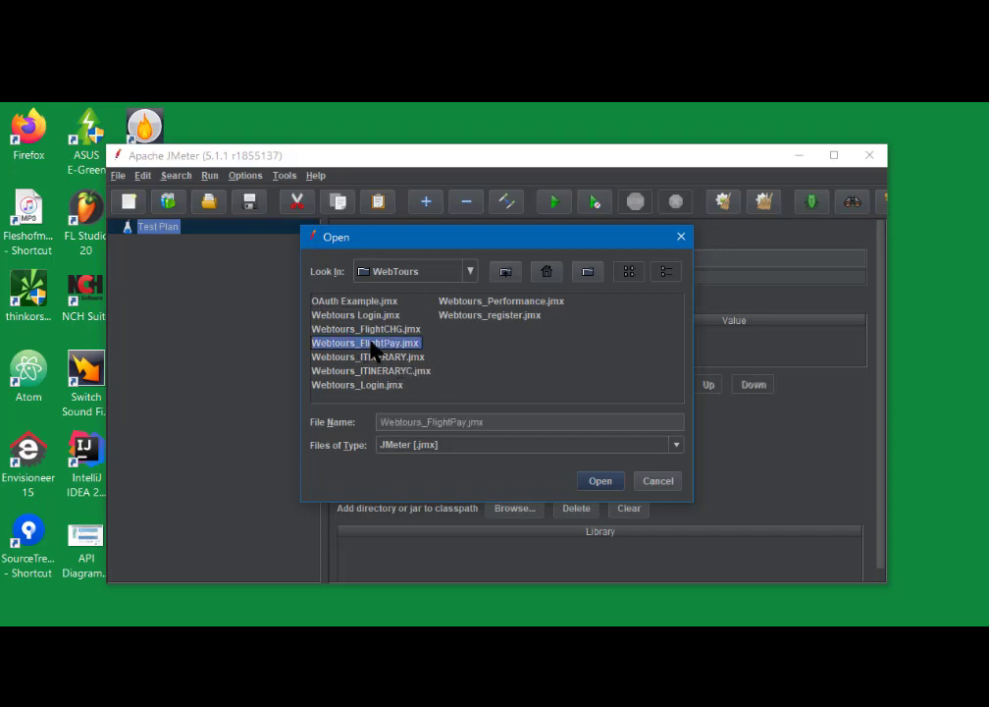
left_click(618, 484)
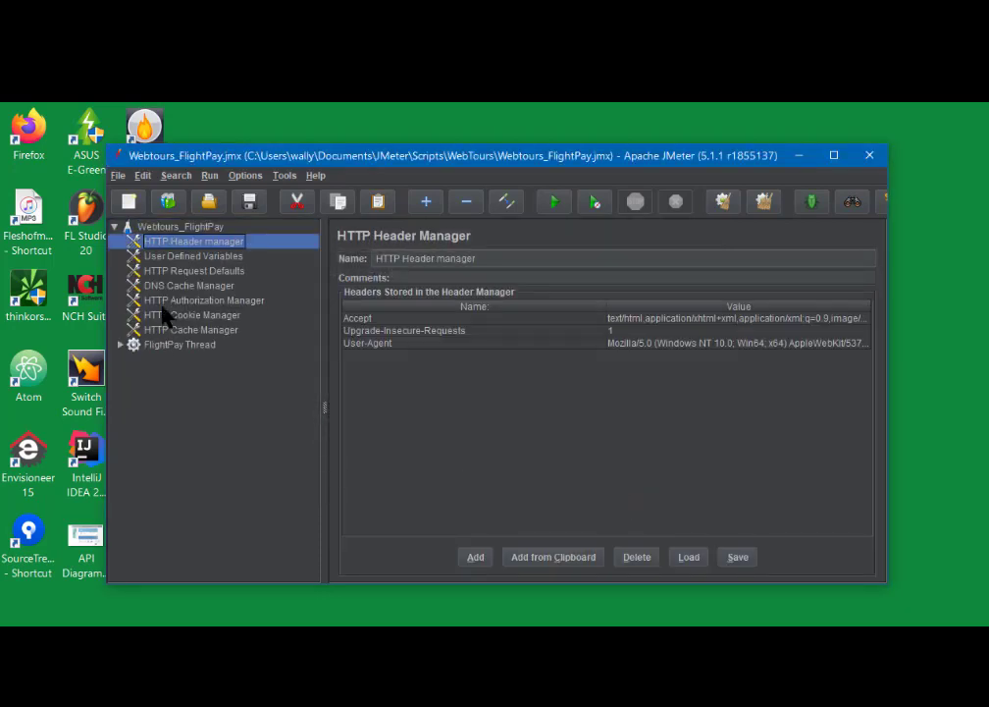
- Confirm FlightPay Thread holds Flight_Login and Flight_Pay, then show its 1-thread, loop-count-1 settings
left_click(120, 344)
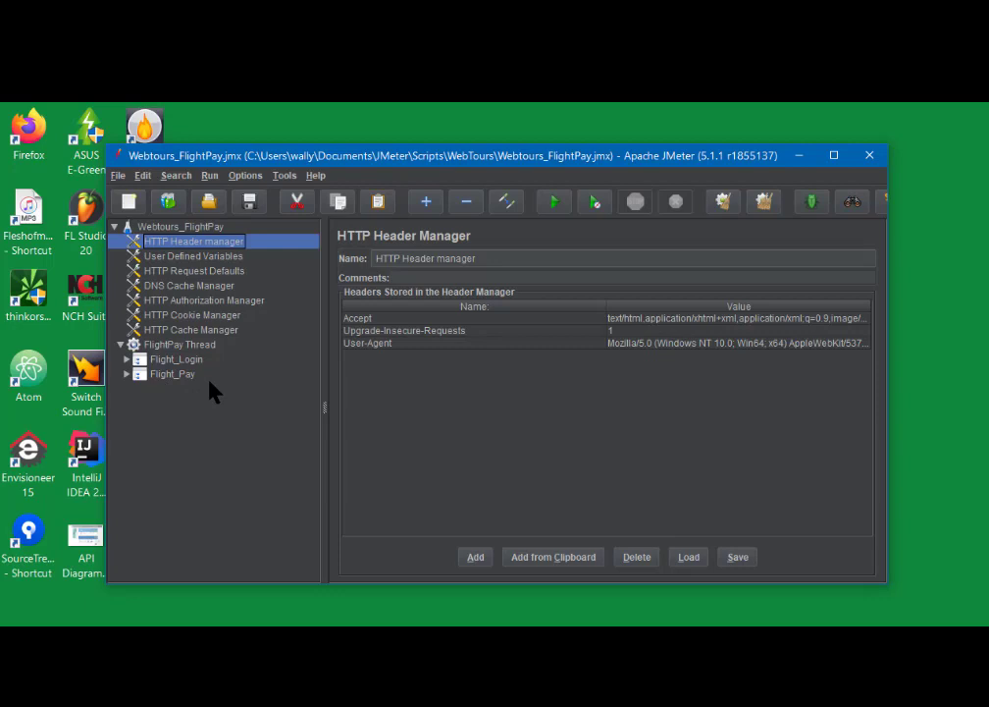
left_click(121, 346)
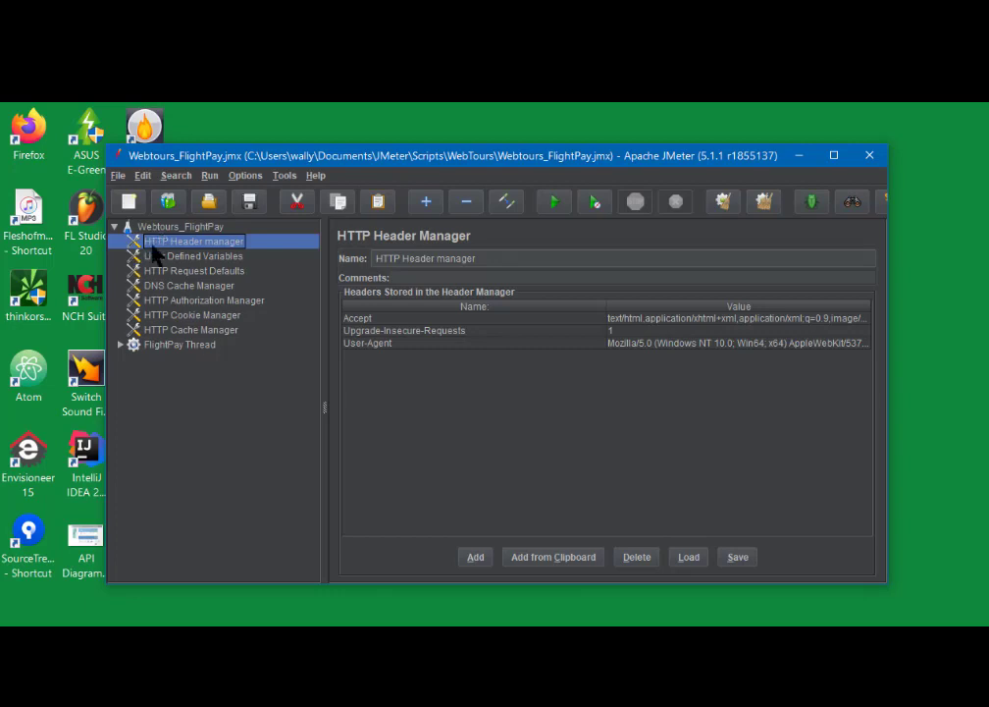
left_click(165, 348)
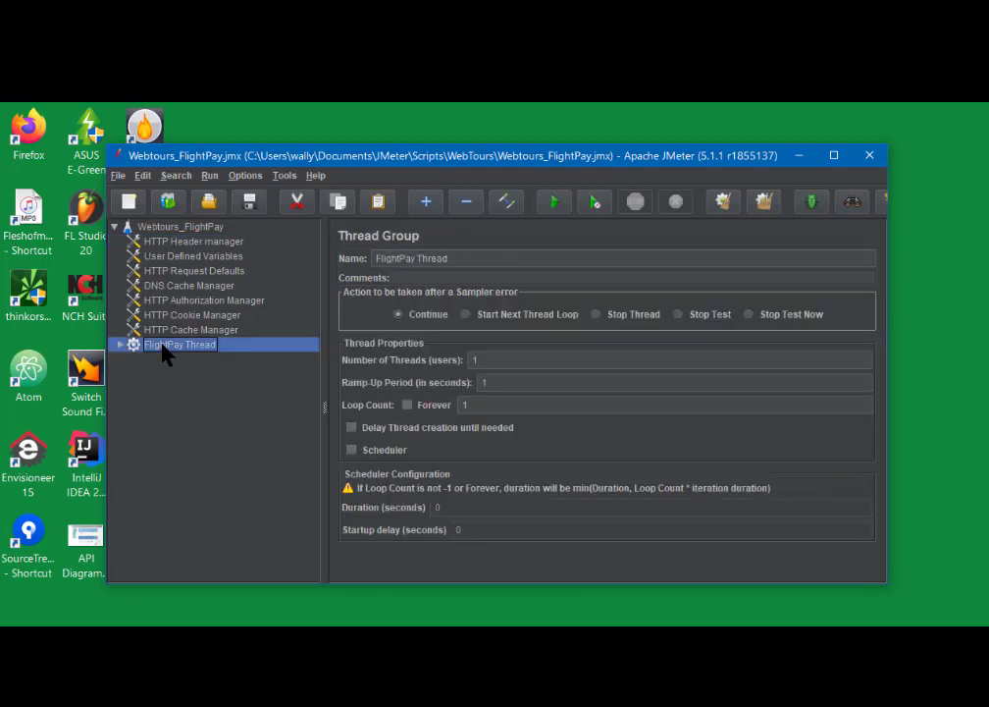
- Merge Webtours_Login.jmx into the plan from the FlightPay Thread's context menu
right_click(165, 355)
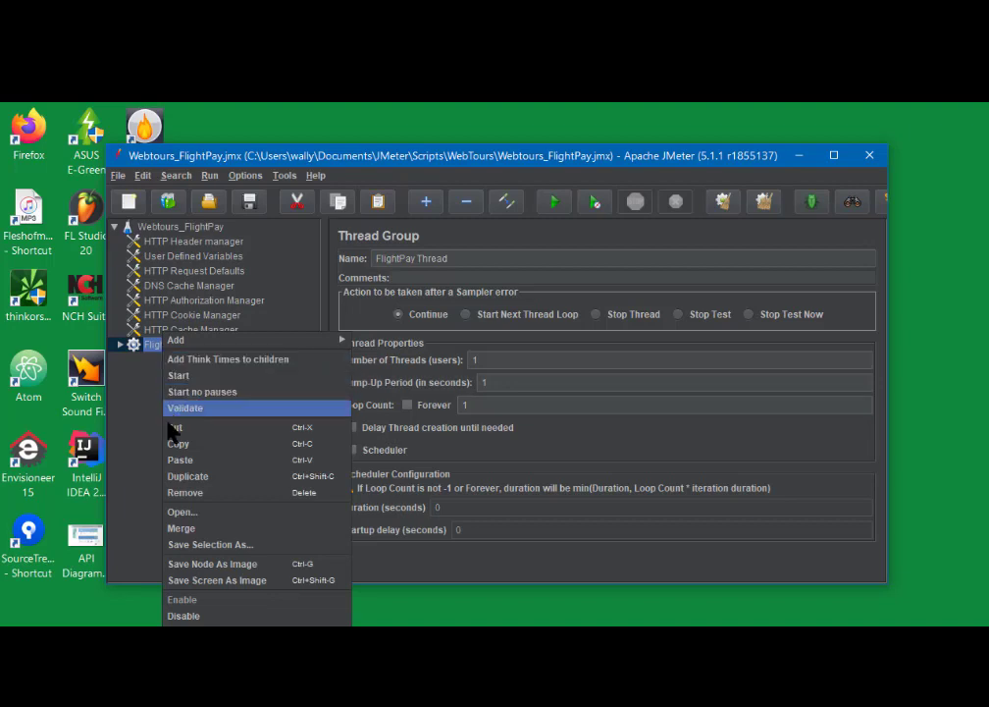
left_click(191, 530)
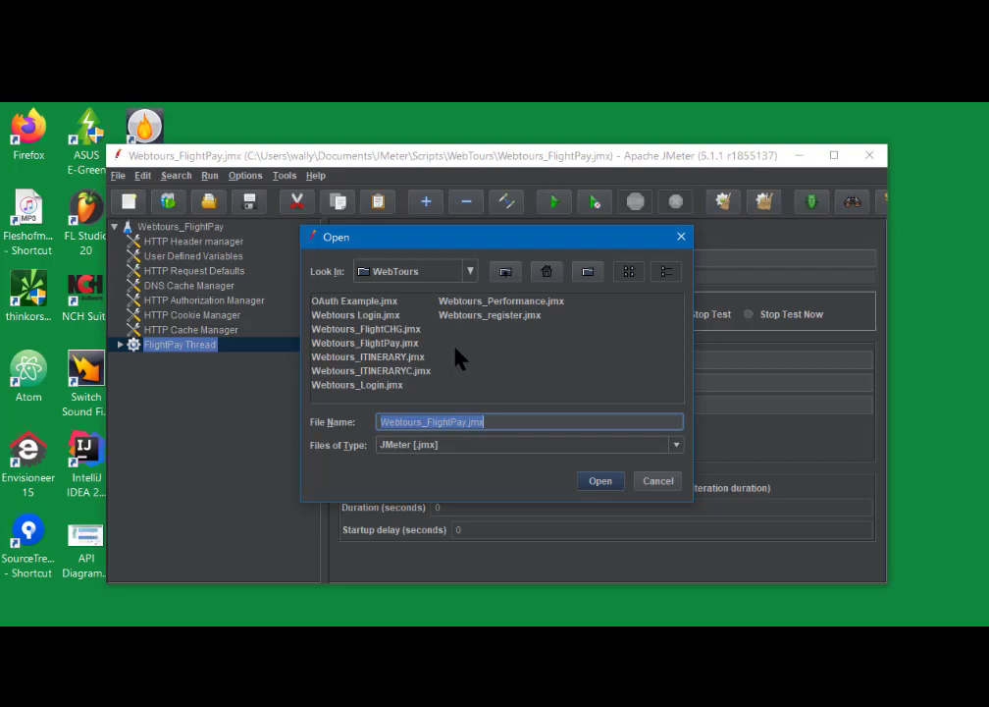
left_click(363, 386)
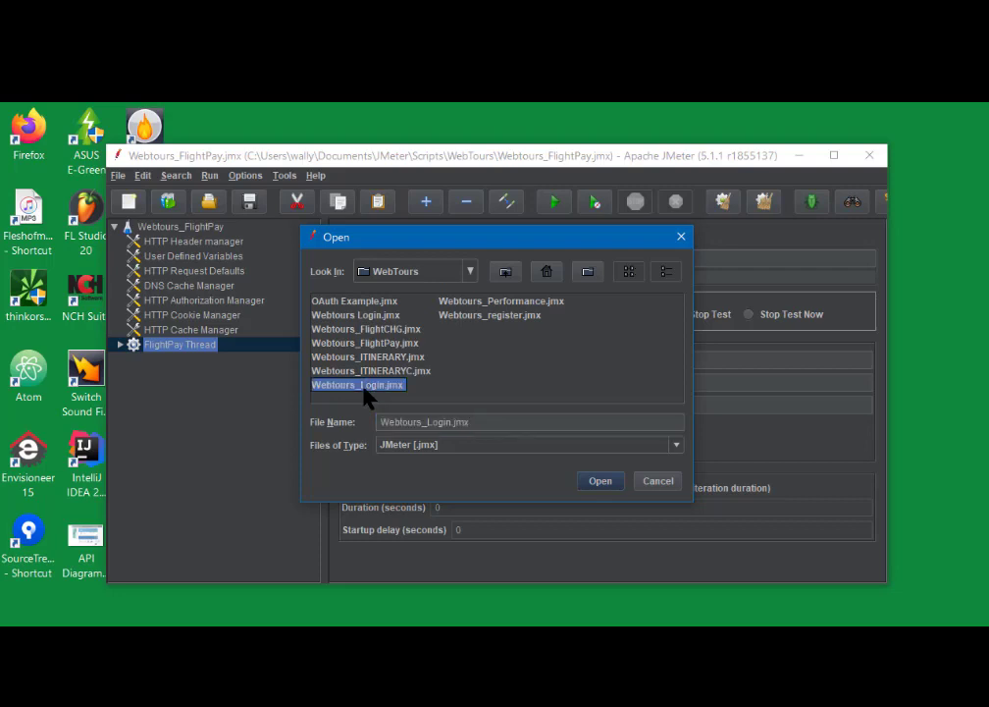
left_click(602, 482)
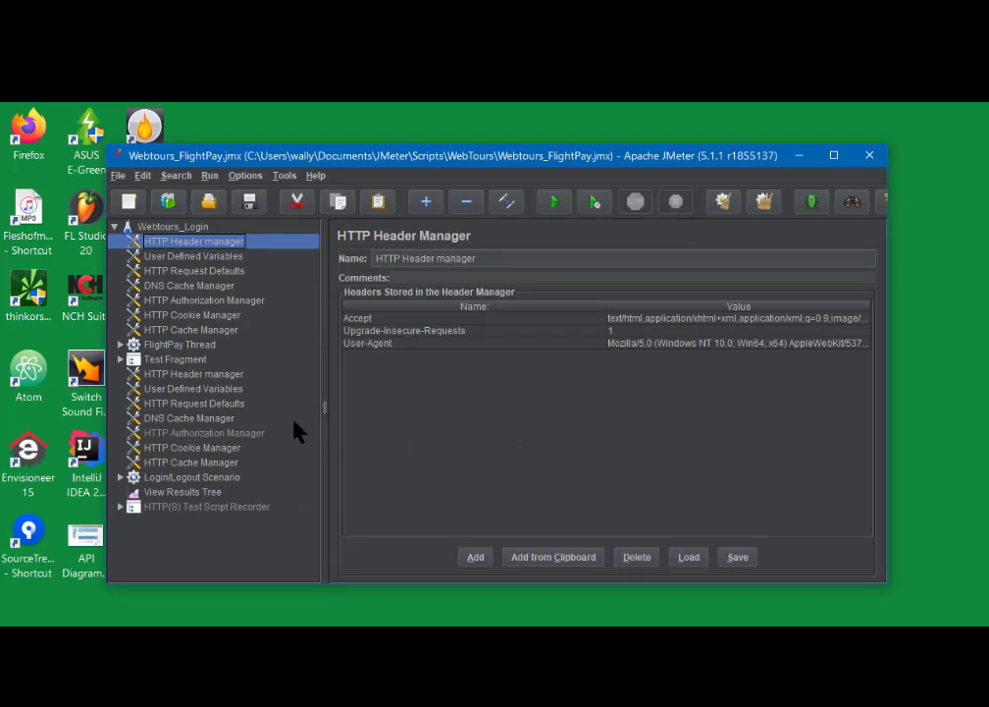
- Recheck FlightPay Thread's children, then select everything from Test Fragment to HTTP(S) Test Script Recorder
left_click(177, 345)
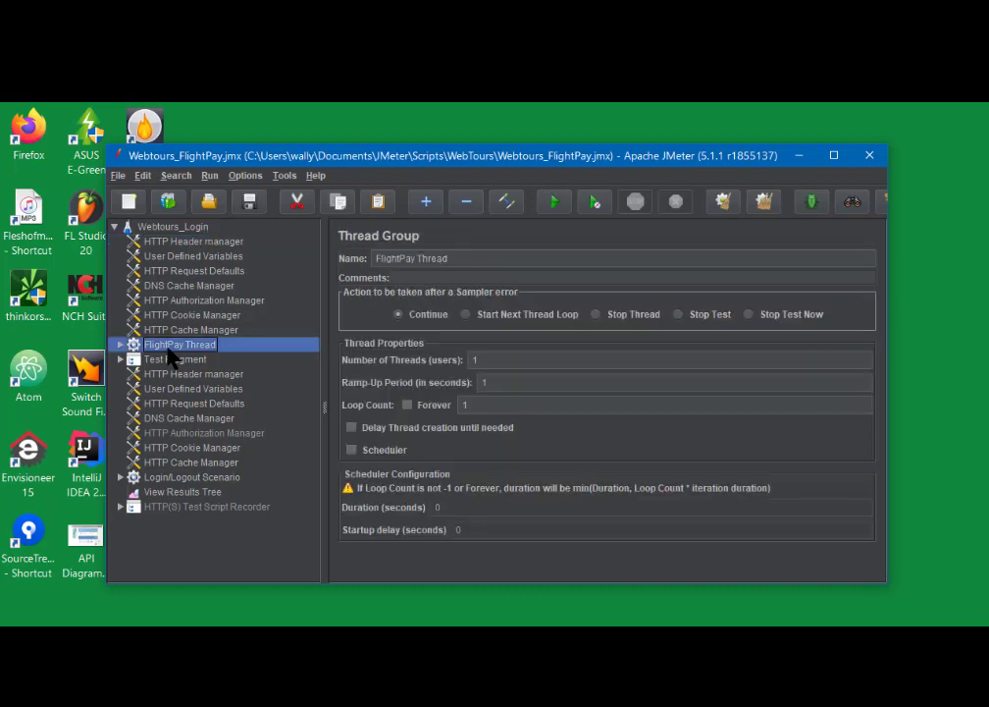
left_click(120, 345)
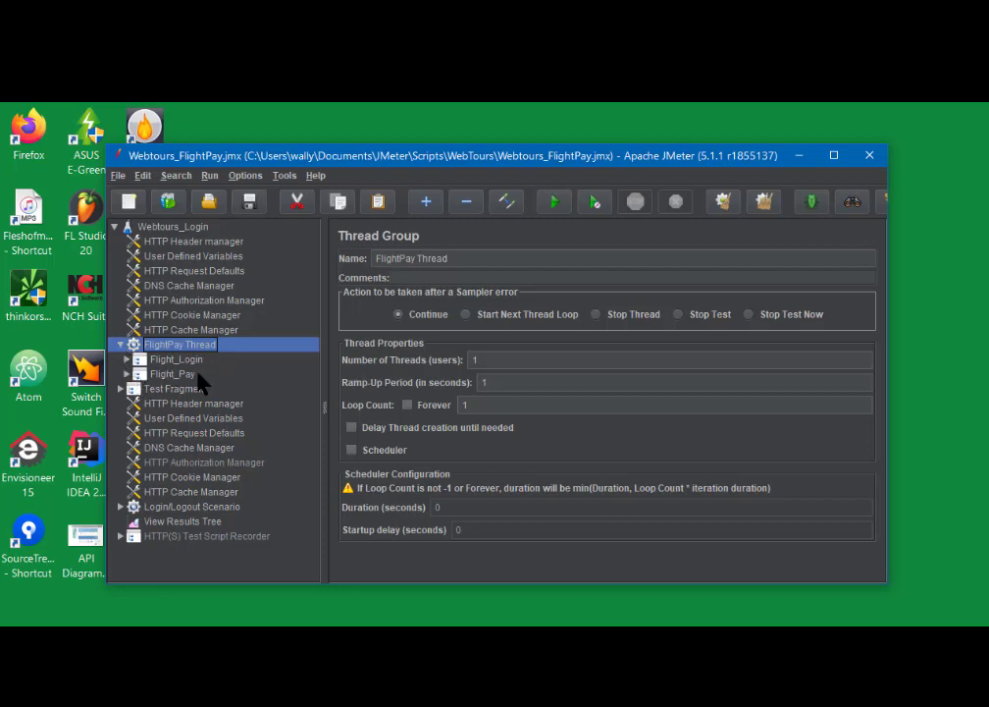
left_click(120, 345)
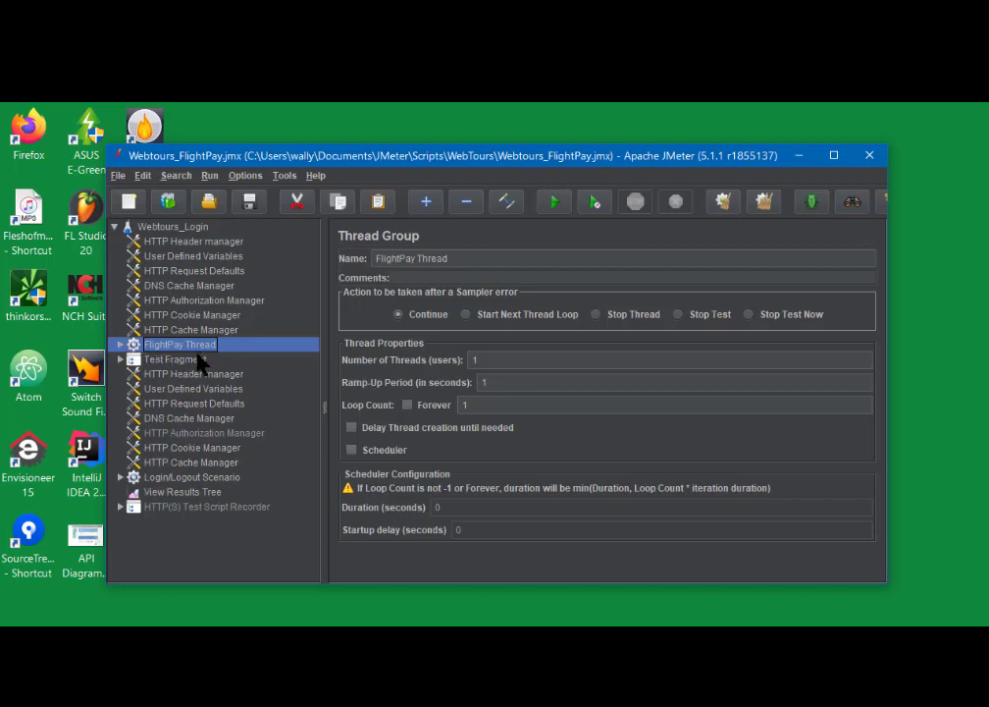
left_click(169, 361)
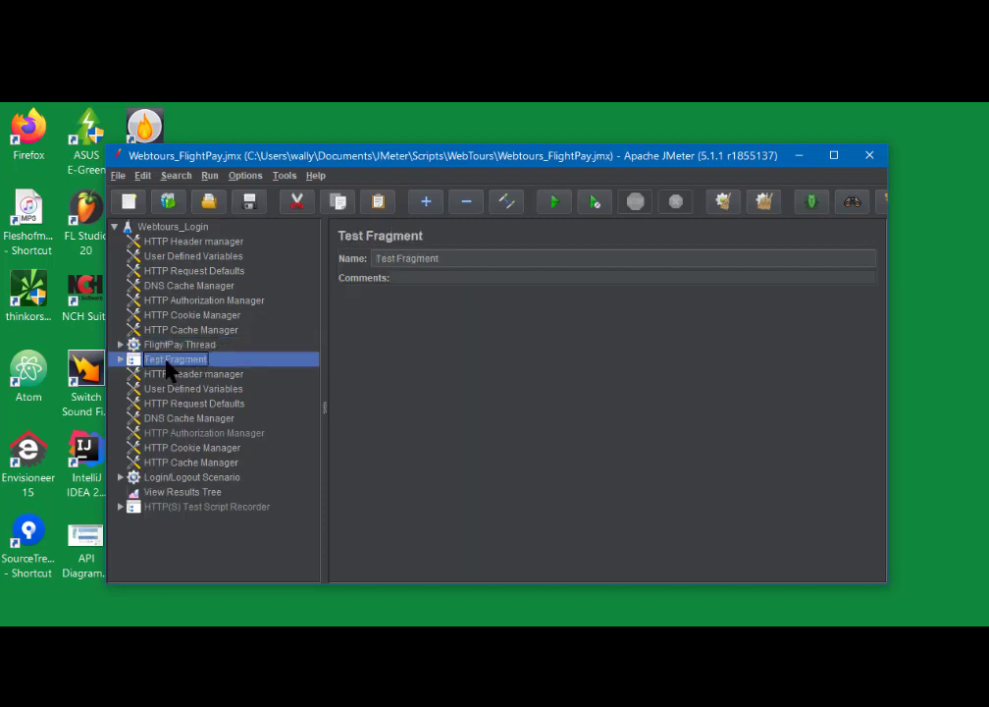
left_click(180, 509, "shift")
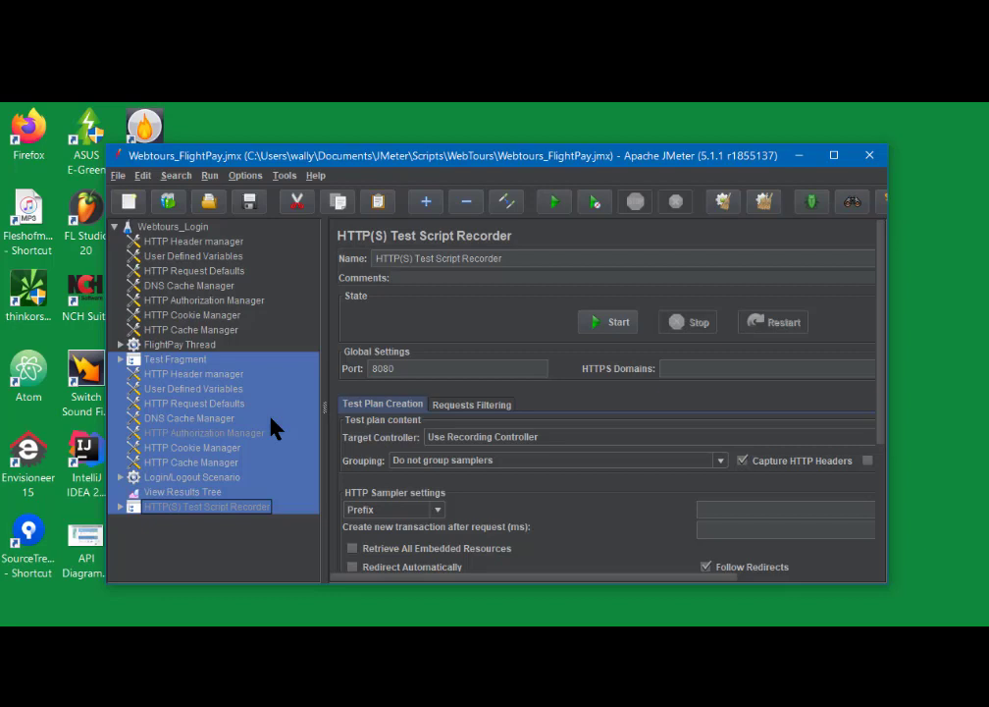
- Compare the merged and original User Defined Variables, then select the seven merged config elements
left_click(202, 391)
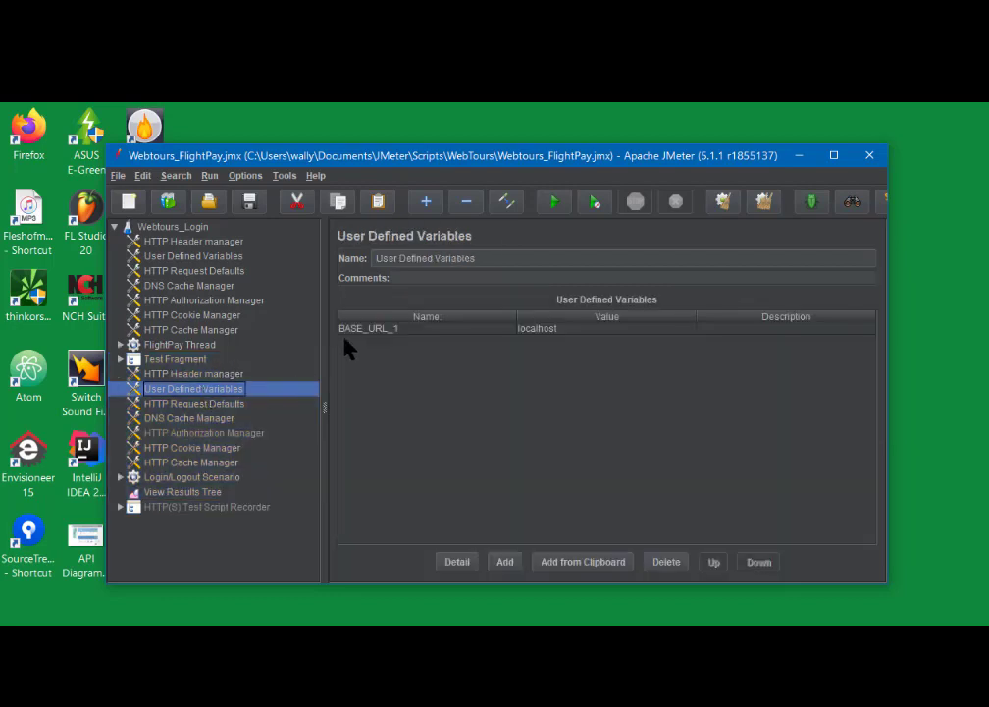
left_click(189, 256)
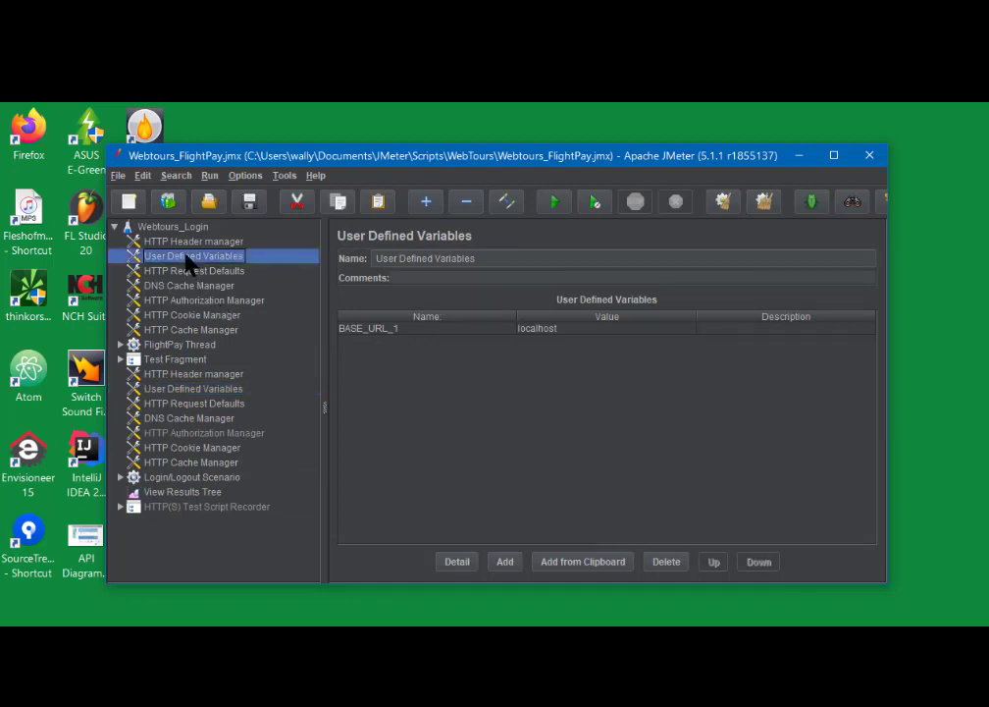
left_click(181, 375)
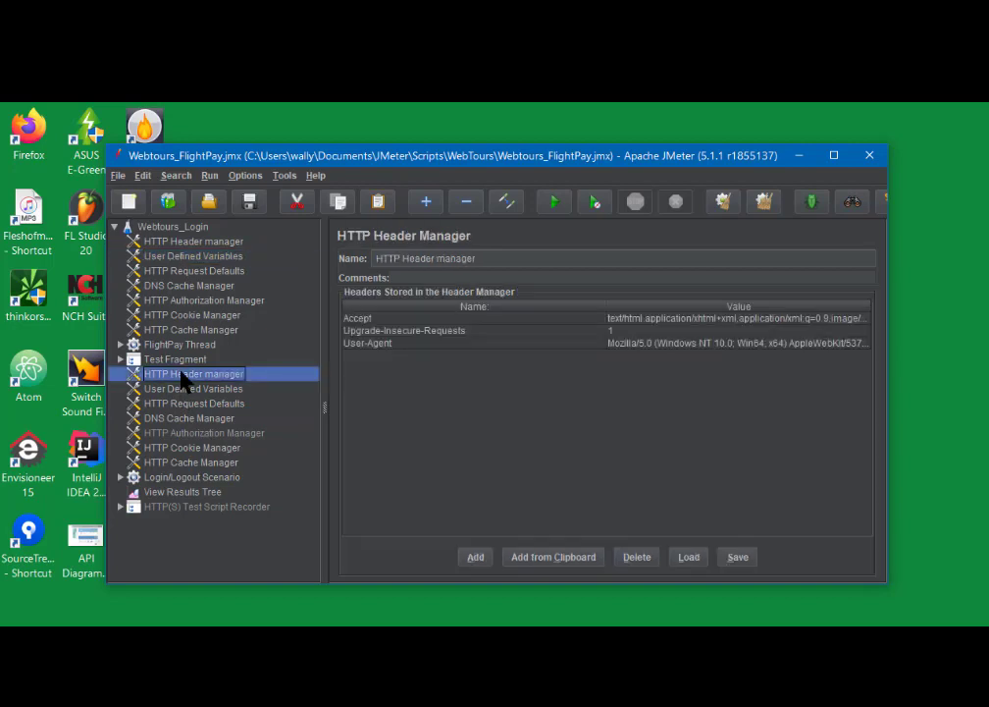
left_click(187, 465, "shift")
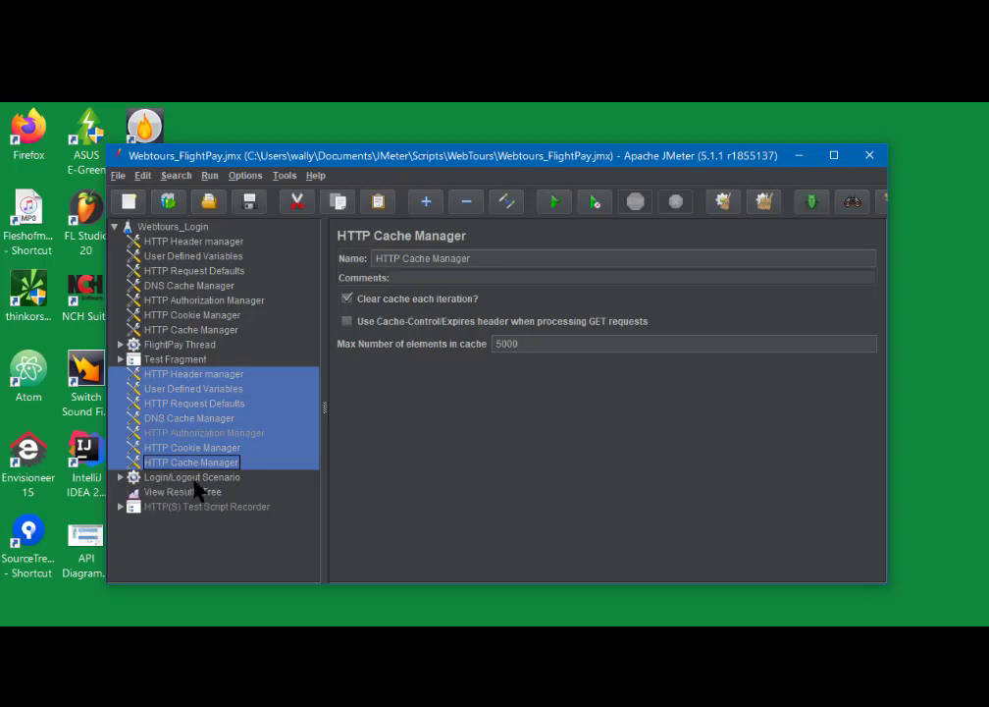
- Inspect the Login/Logout Scenario contents, then display the merged Test Fragment's settings
left_click(120, 477)
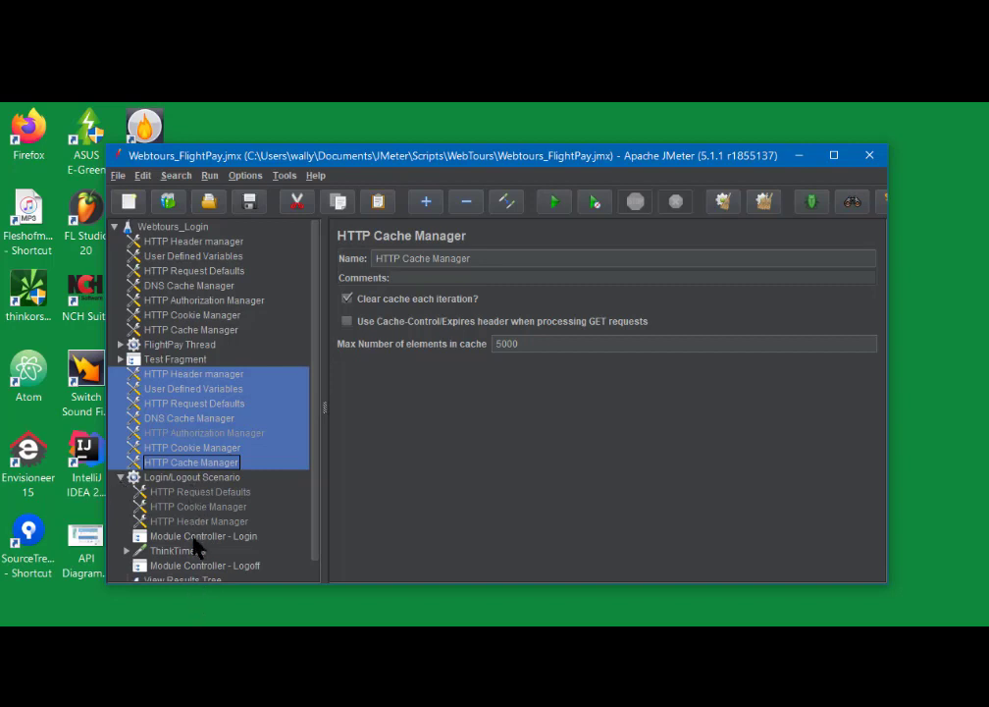
scroll(194, 542, "down", 1)
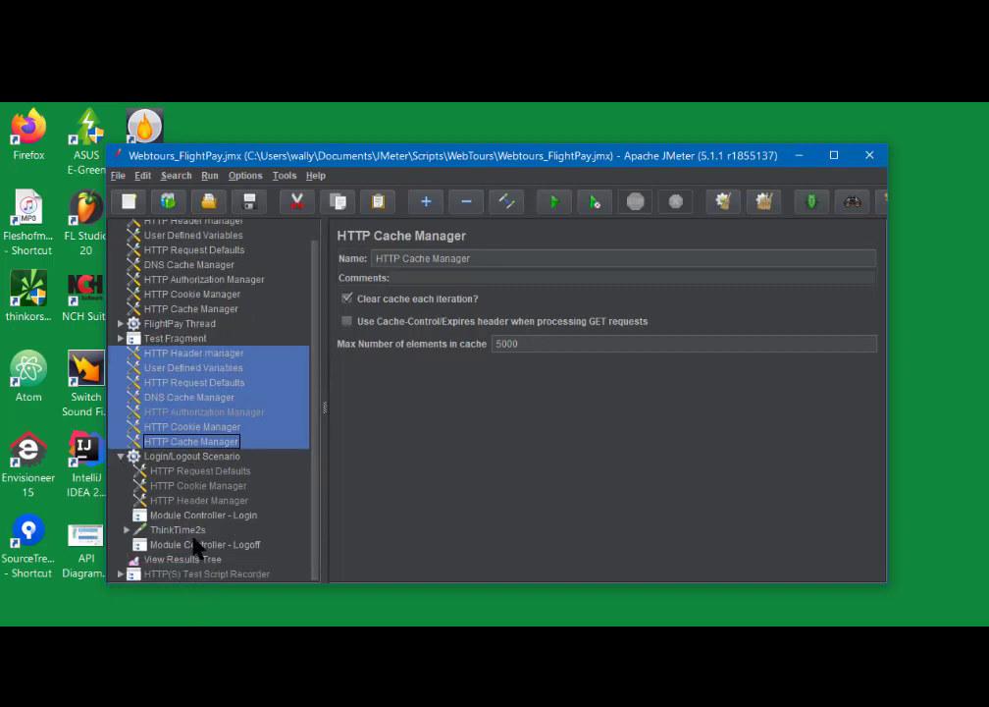
left_click(121, 456)
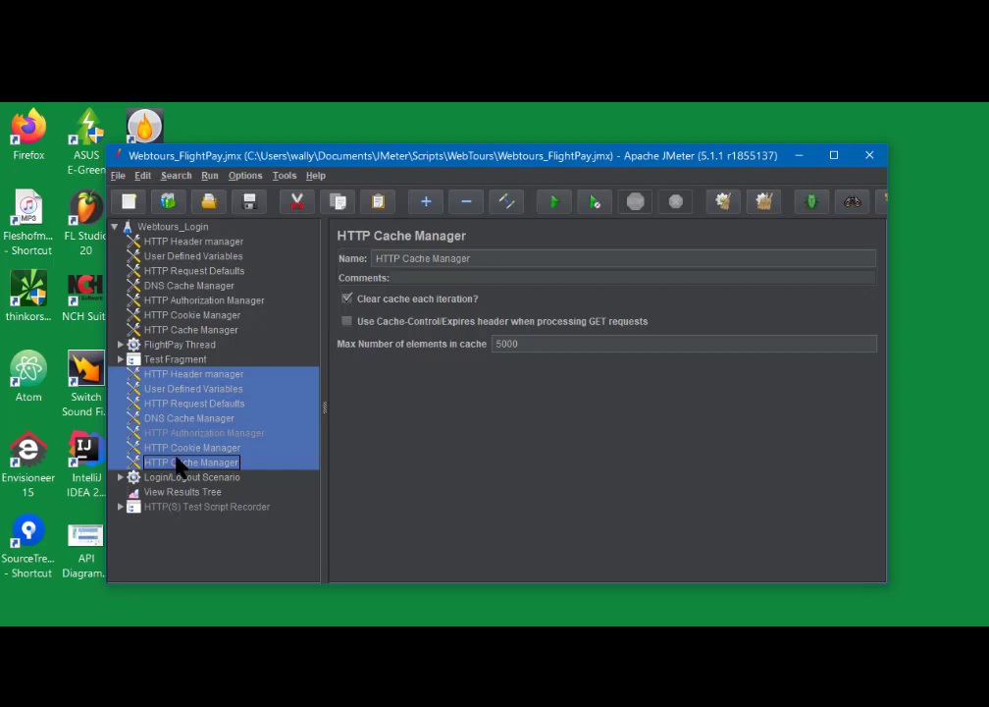
left_click(162, 363)
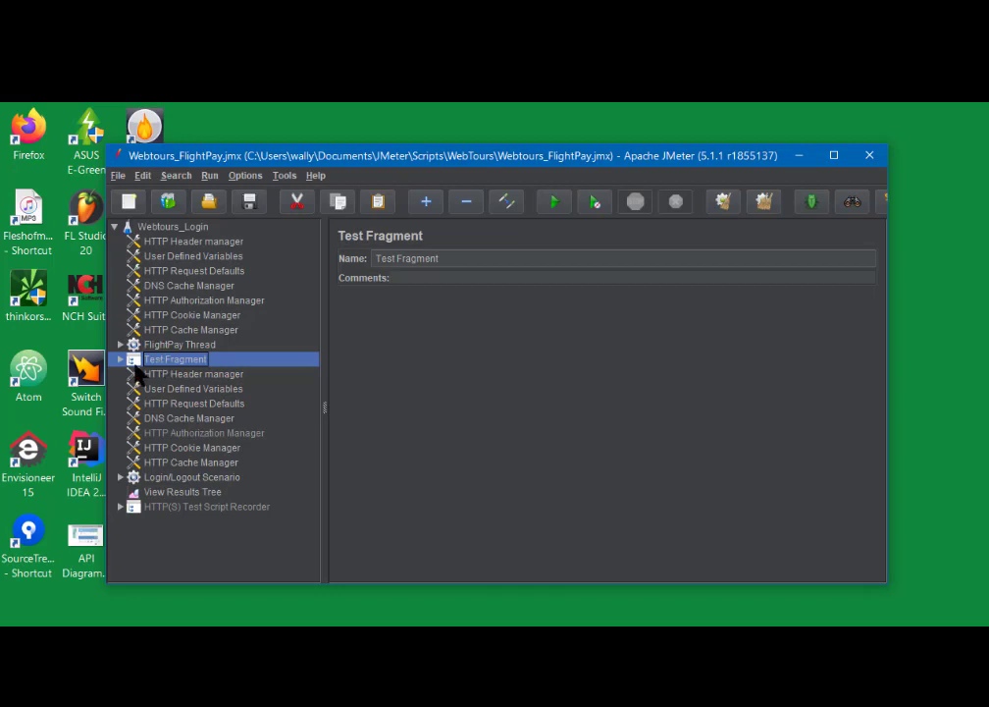
- Expand the Test Fragment and its Login Process to review the login requests, then collapse it
left_click(119, 359)
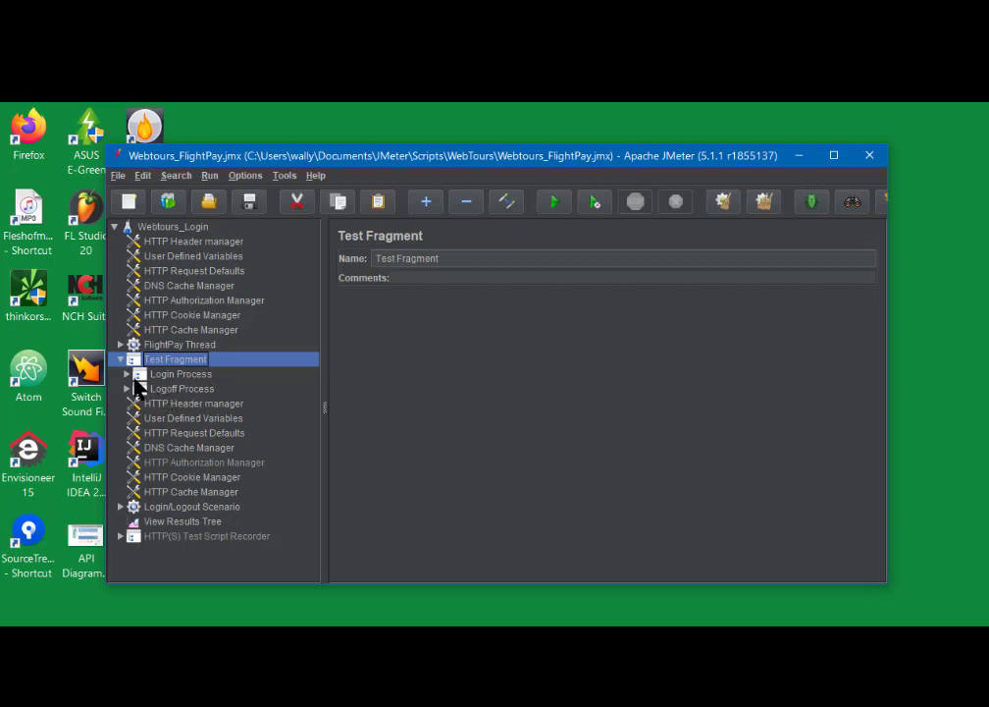
left_click(126, 375)
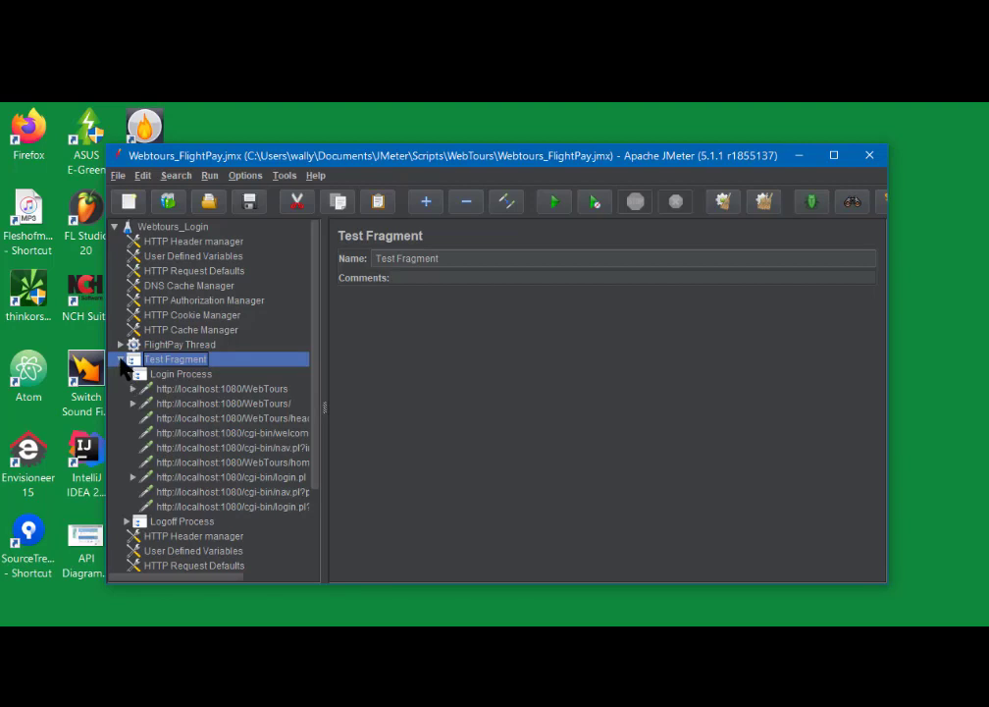
left_click(121, 360)
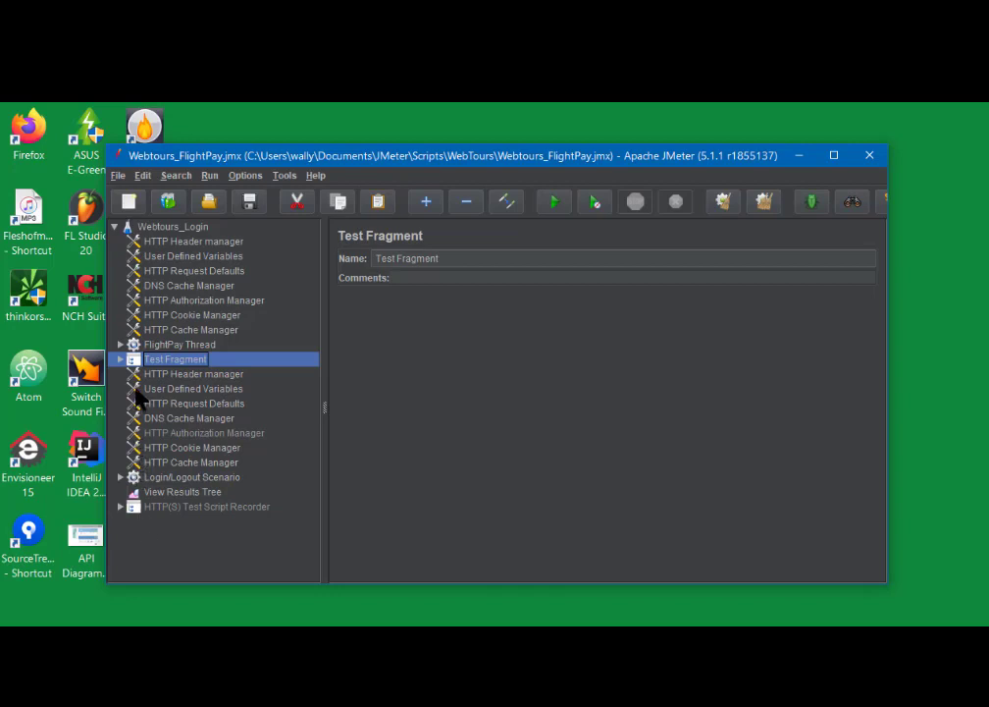
- View the Test Plan's settings, then the FlightPay Thread's thread group settings and actions menu
left_click(161, 228)
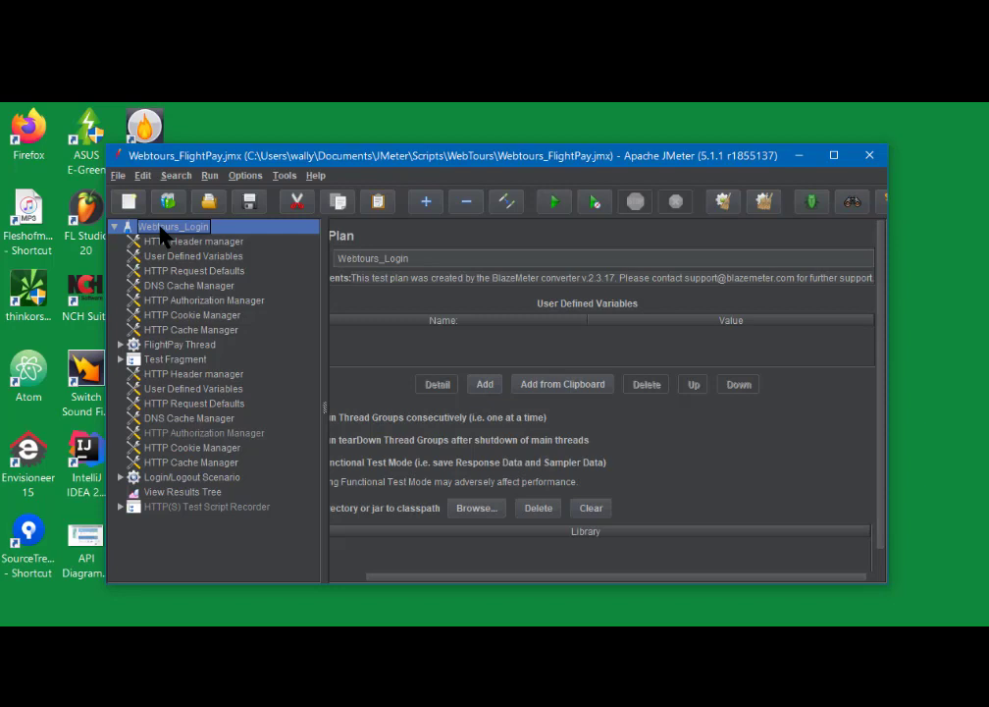
left_click(164, 346)
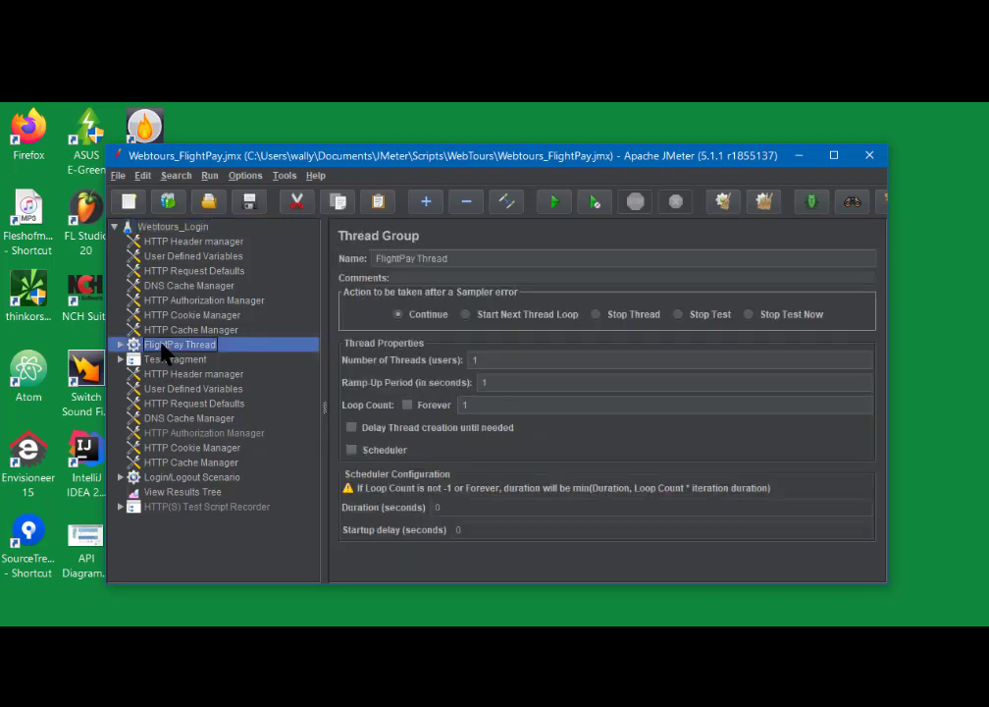
right_click(163, 345)
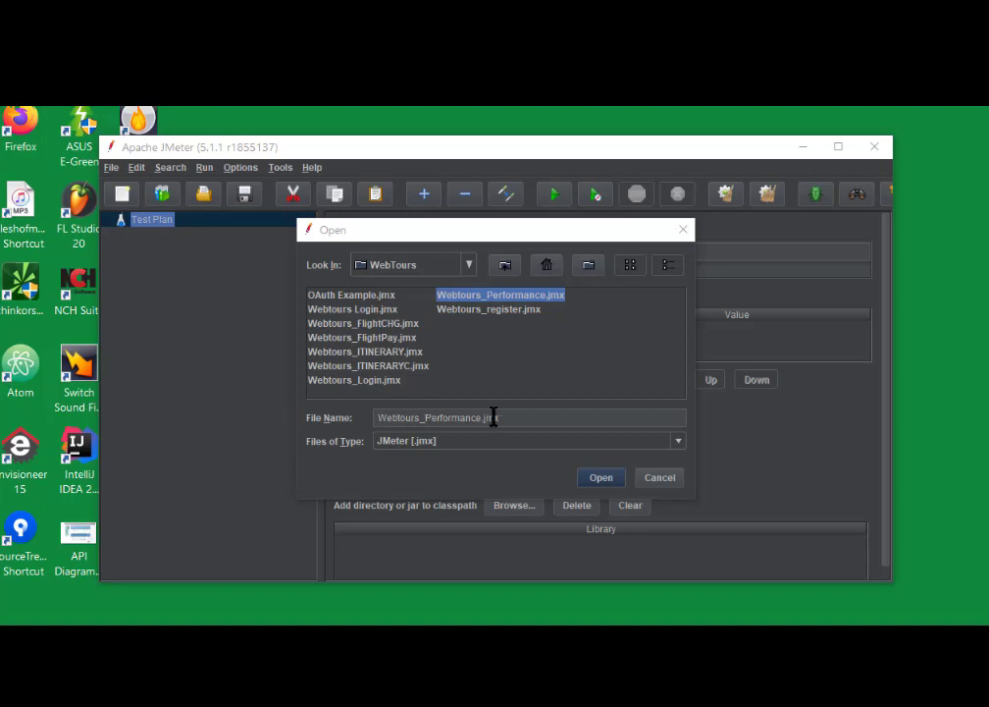
- Load Webtours_Performance.jmx from the WebTours folder
left_click(600, 479)
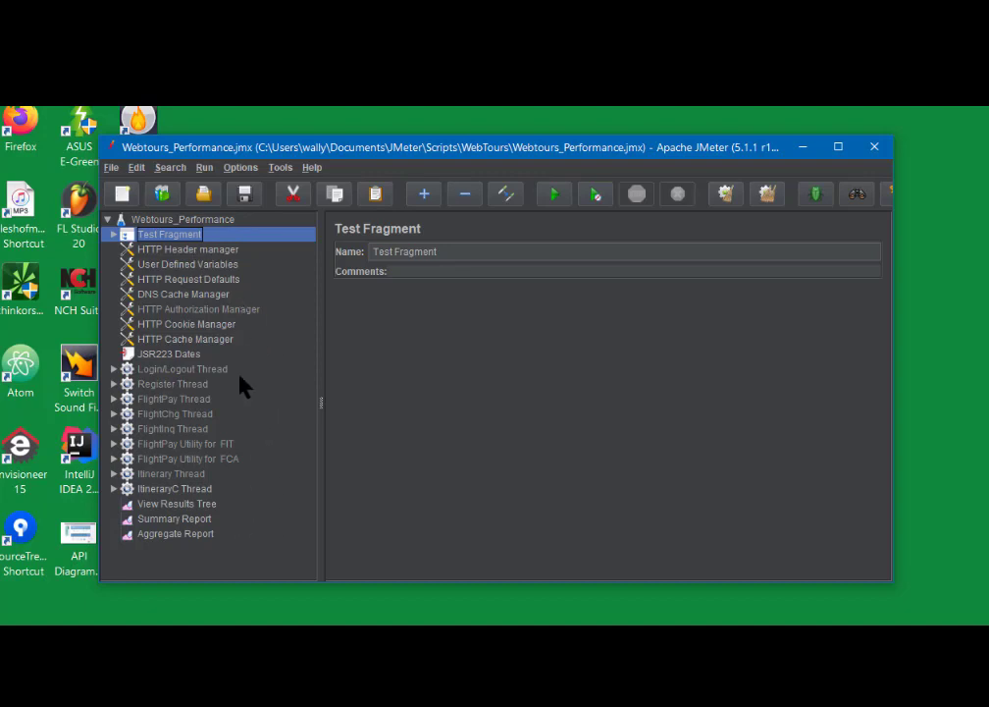
- Review the JSR223 Dates script settings, browsing the test plan's Add > Pre Processors menu in between
left_click(167, 357)
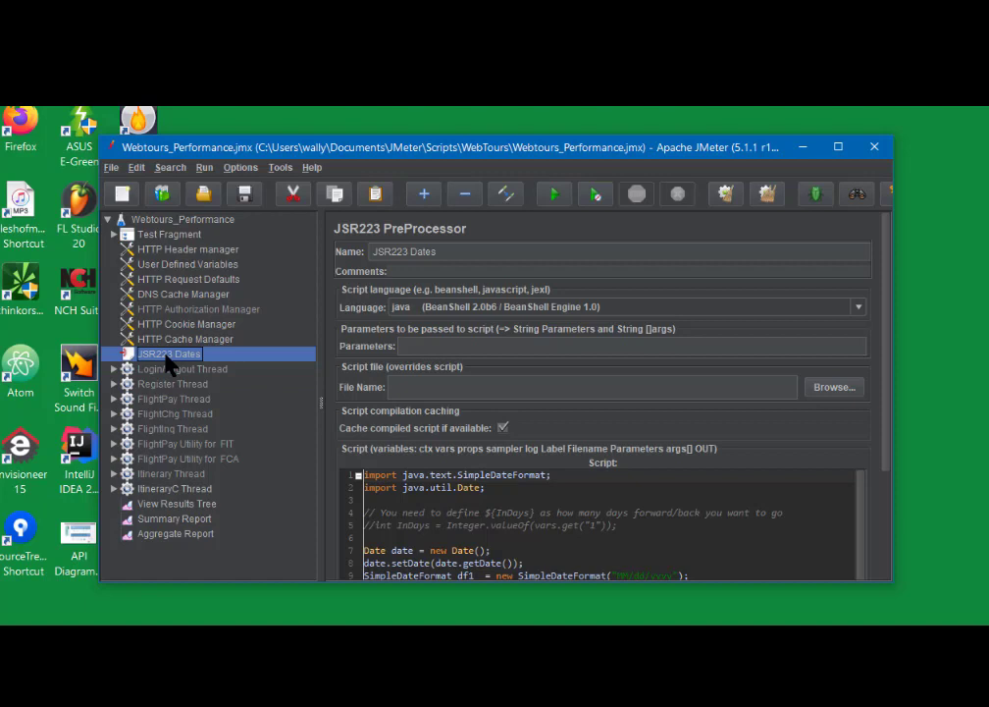
left_click(201, 222)
right_click(201, 222)
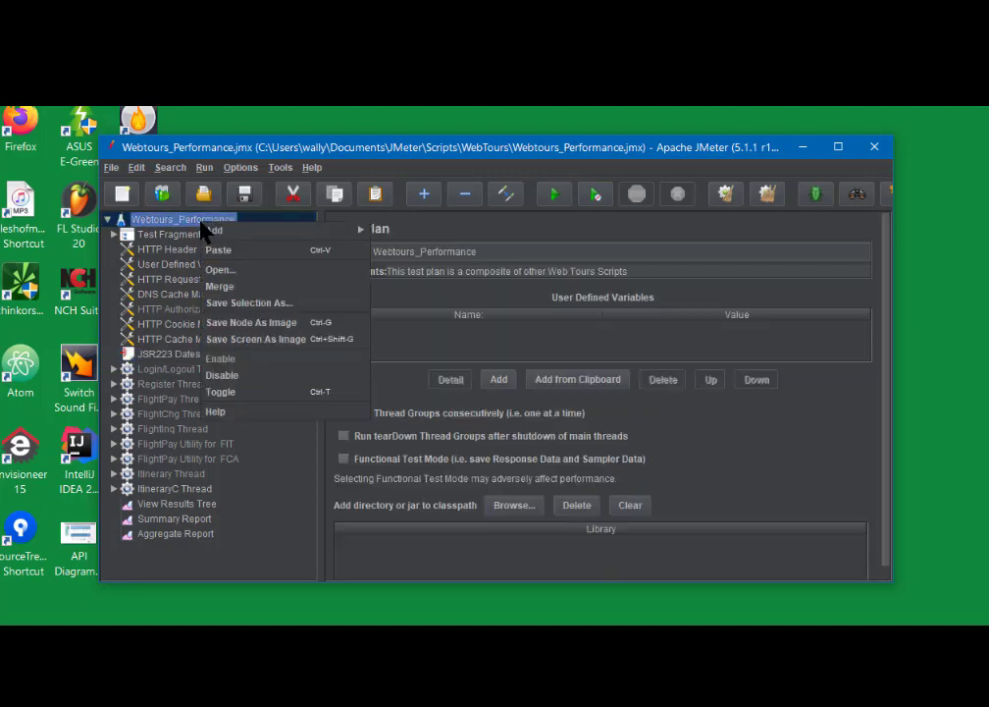
mouse_move(224, 236)
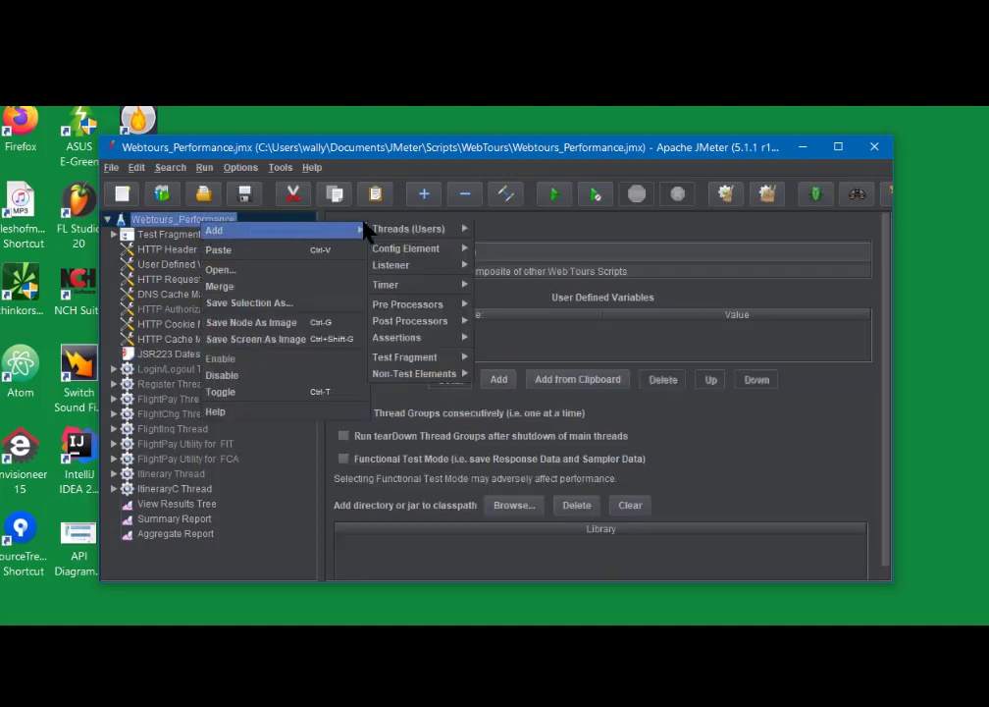
mouse_move(406, 311)
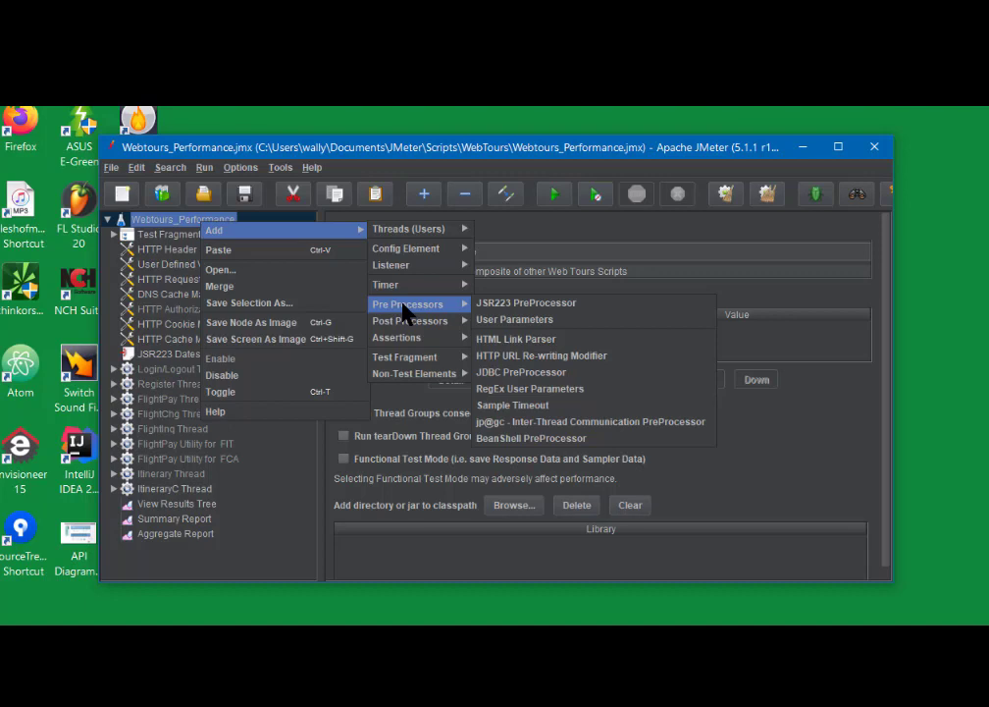
left_click(165, 357)
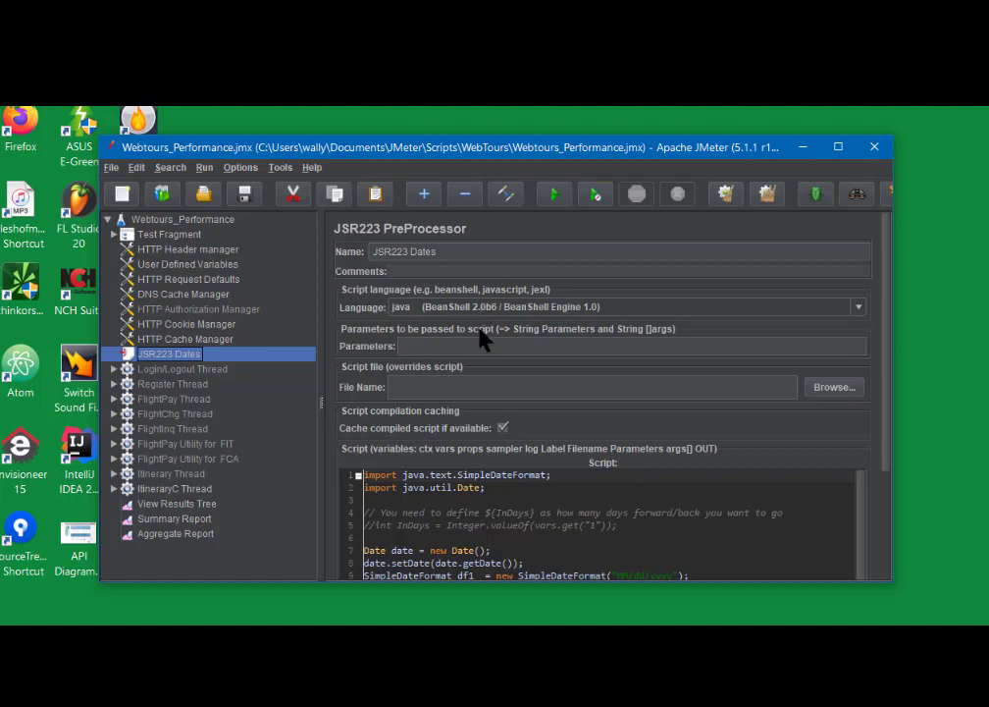
left_click(858, 308)
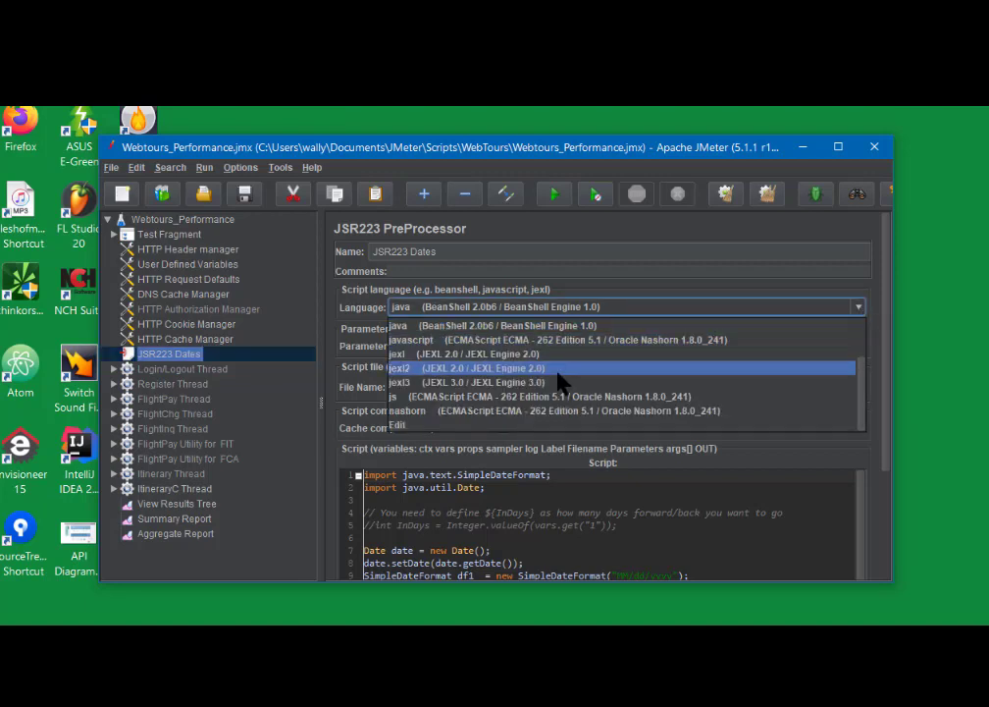
scroll(559, 380, "up", 2)
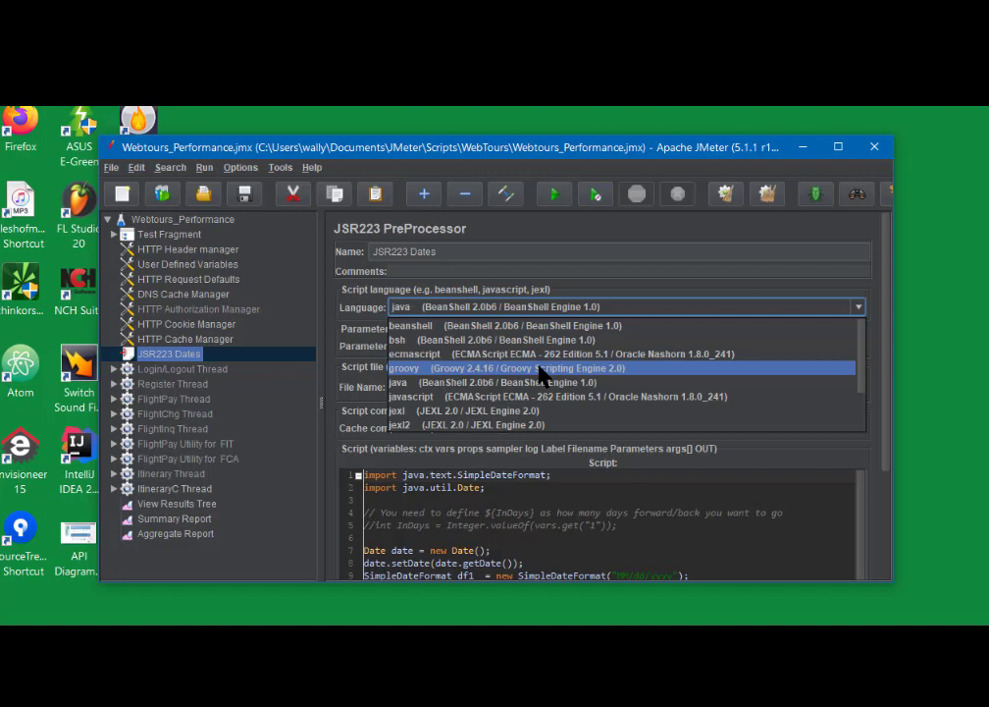
left_click(610, 307)
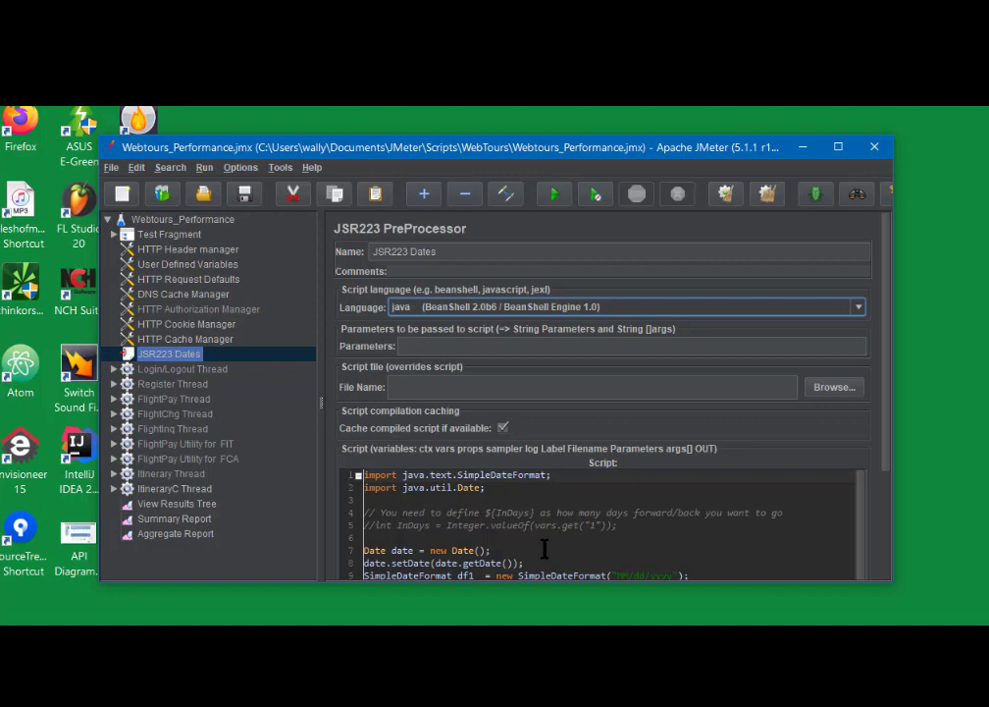
left_click(858, 308)
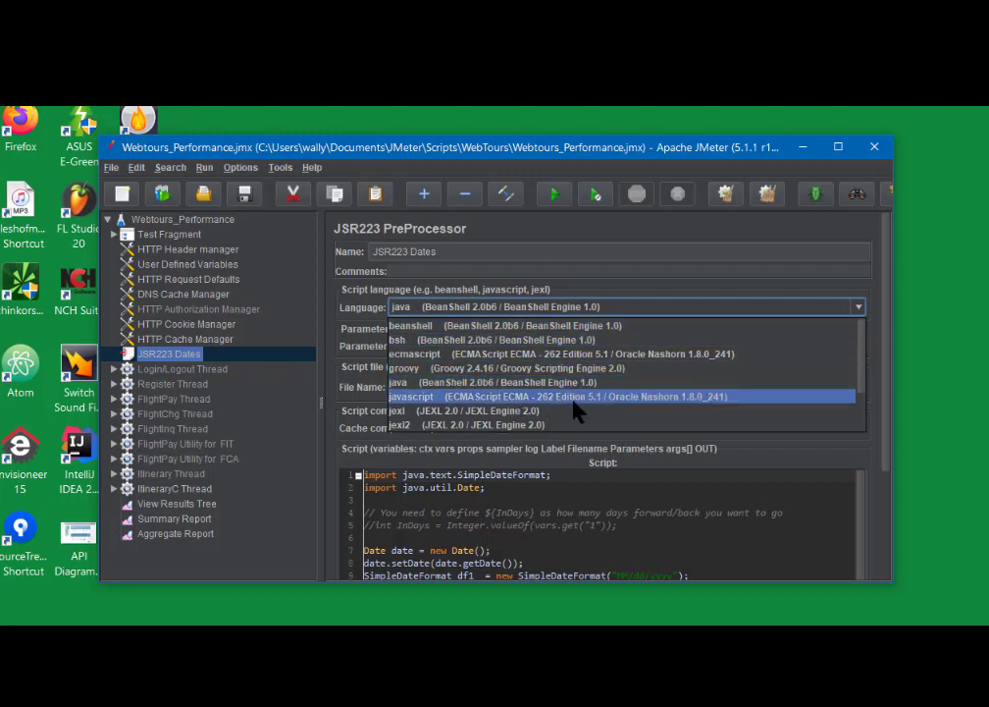
left_click(725, 304)
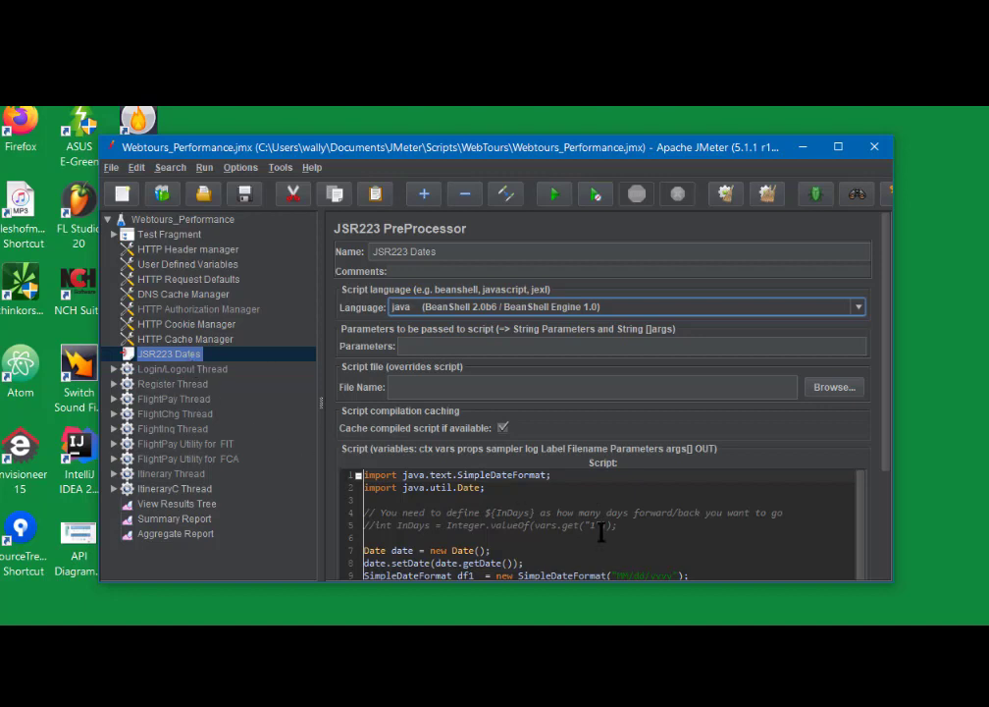
- Scroll down the JSR223 Dates script and maximize the JMeter window
scroll(602, 531, "down", 1)
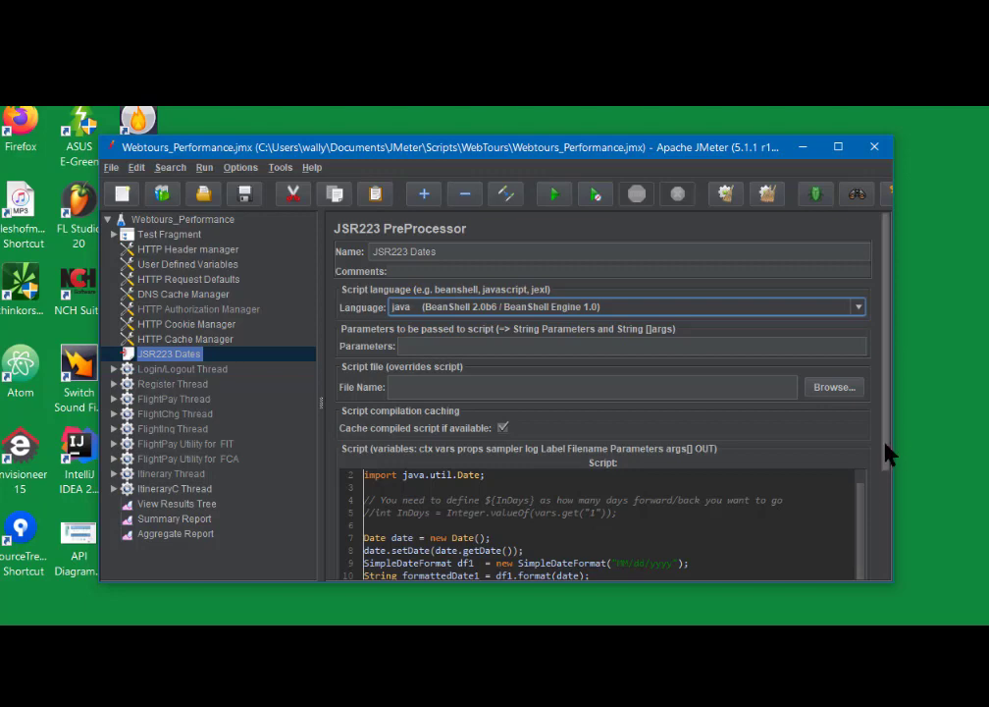
left_click_drag(886, 453, 885, 479)
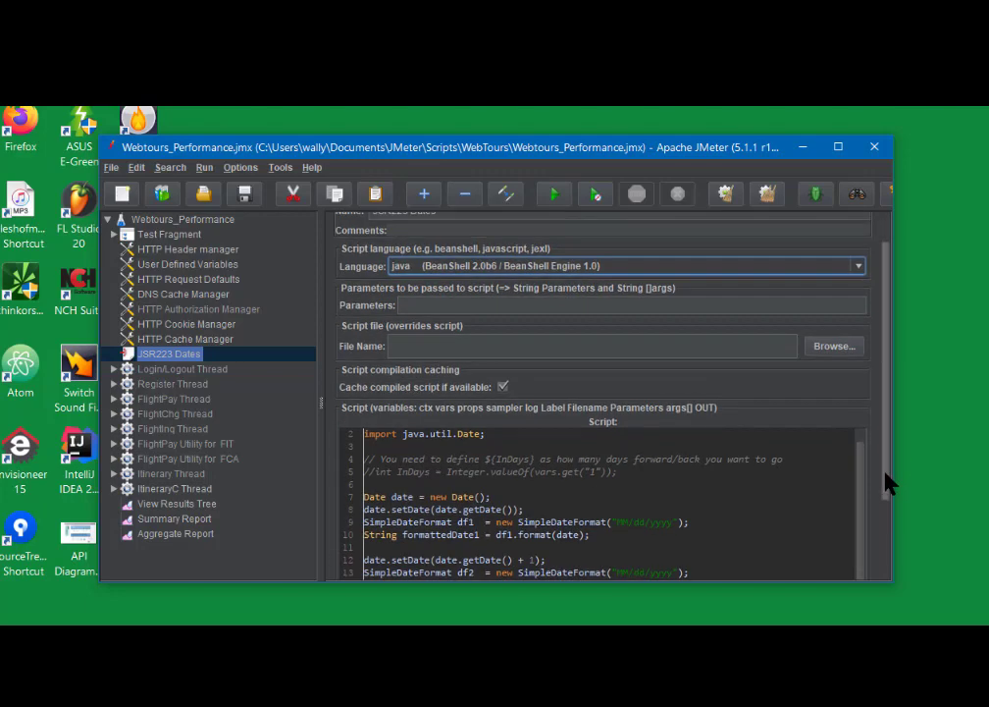
double_click(579, 152)
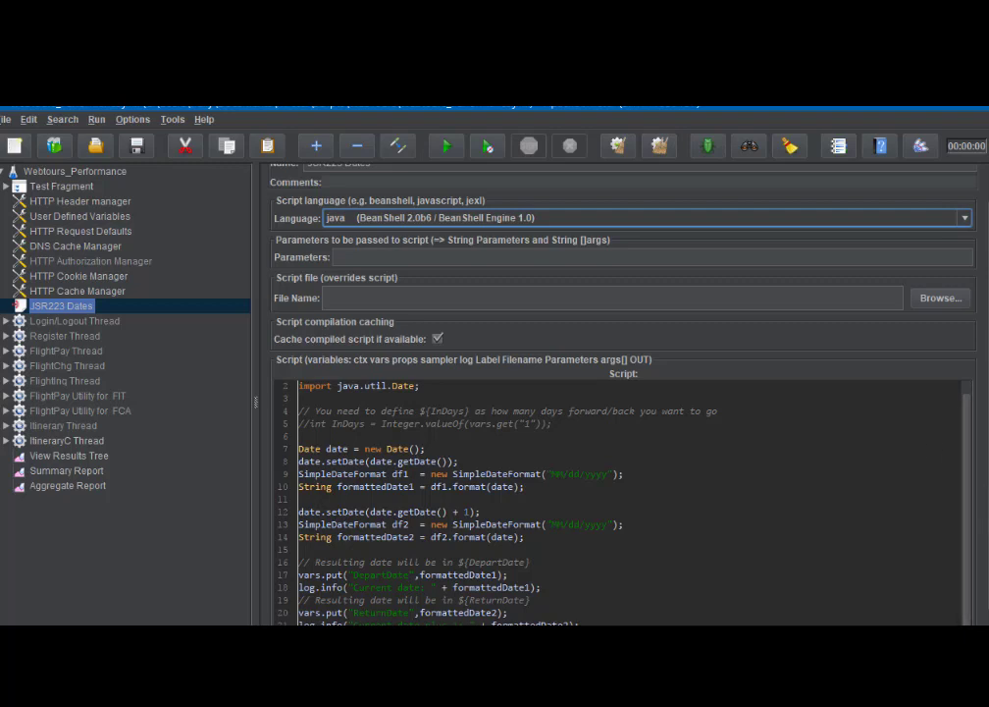
scroll(623, 392, "down", 1)
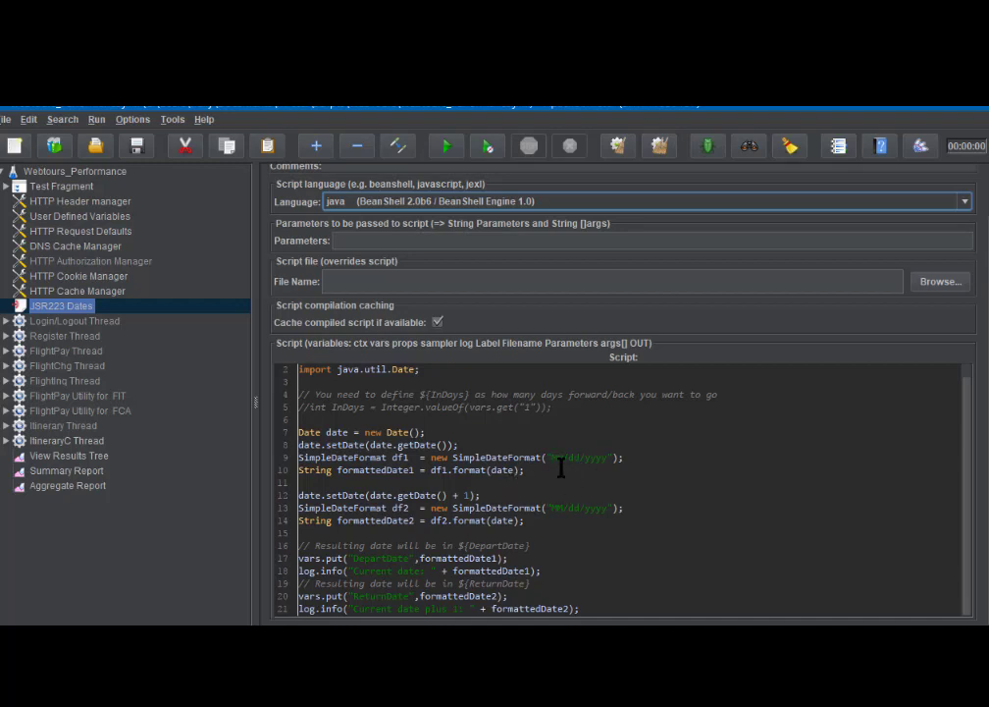
- Select the ("MM/dd/yyyy") format argument on line 9 of the script
left_click_drag(547, 459, 617, 465)
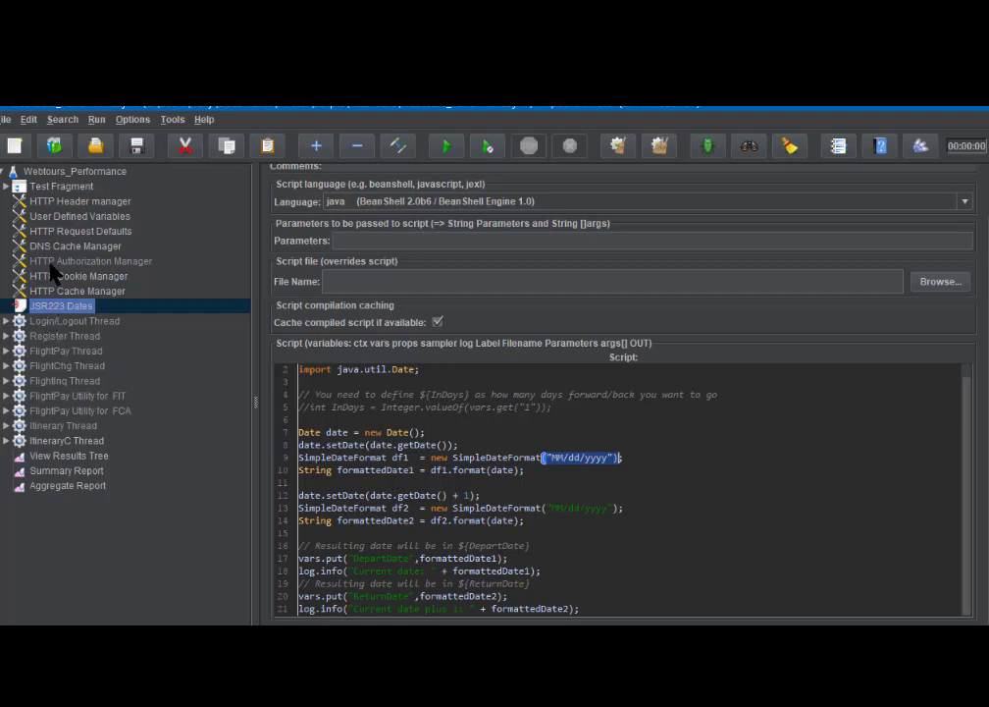
- Expand Test Fragment and LoginB Process, inspect its nav.pl, home.html and login.pl requests, then collapse it
left_click(47, 189)
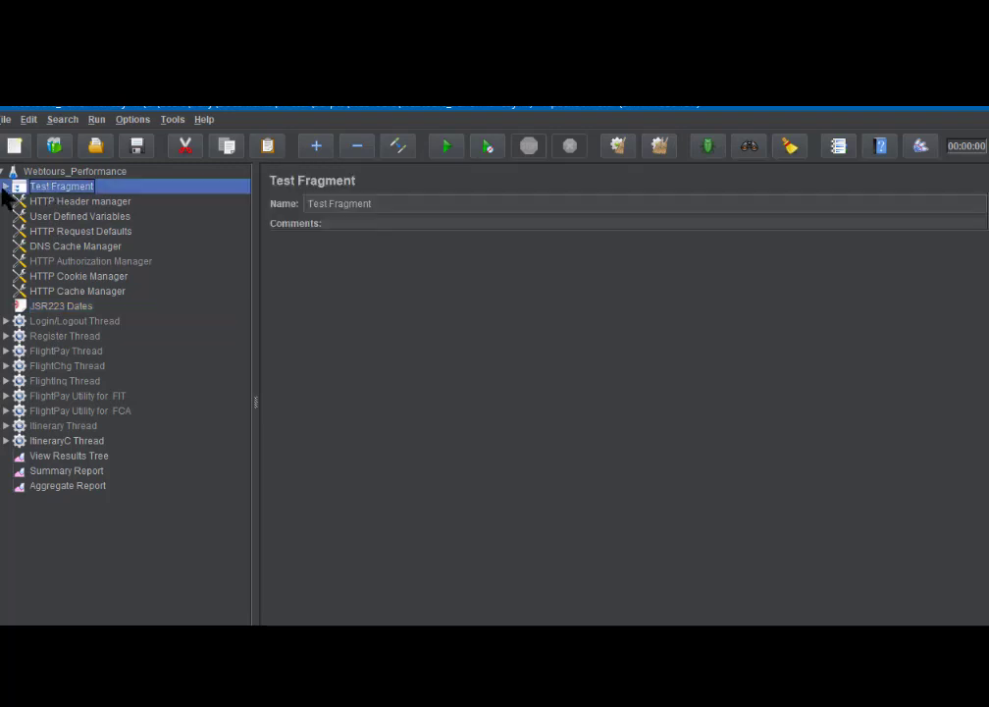
left_click(7, 186)
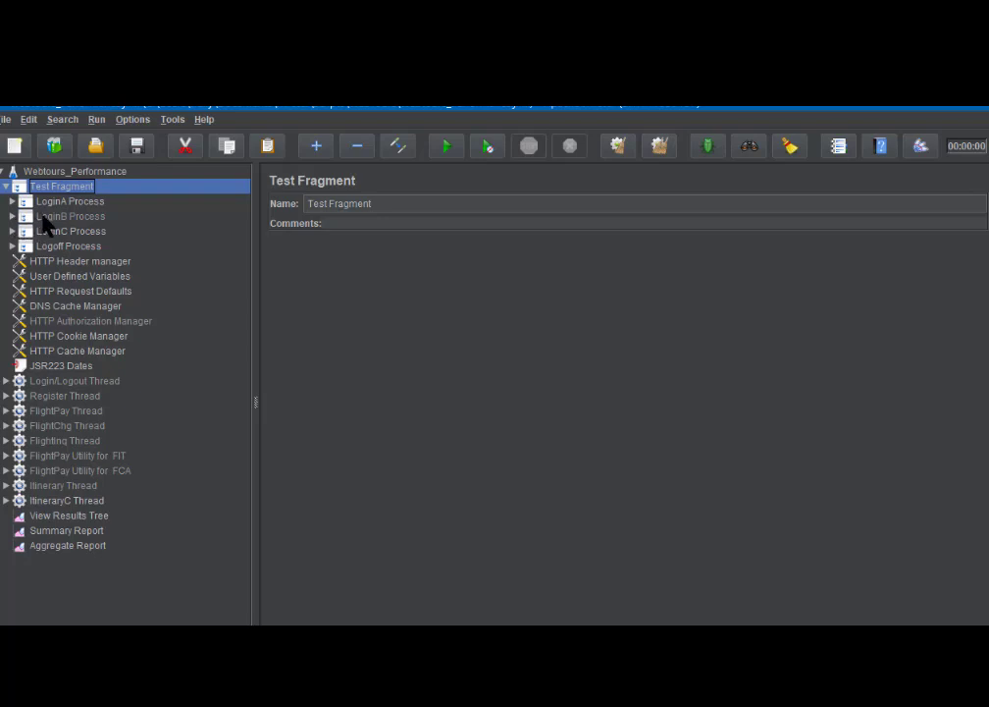
left_click(43, 216)
left_click(12, 217)
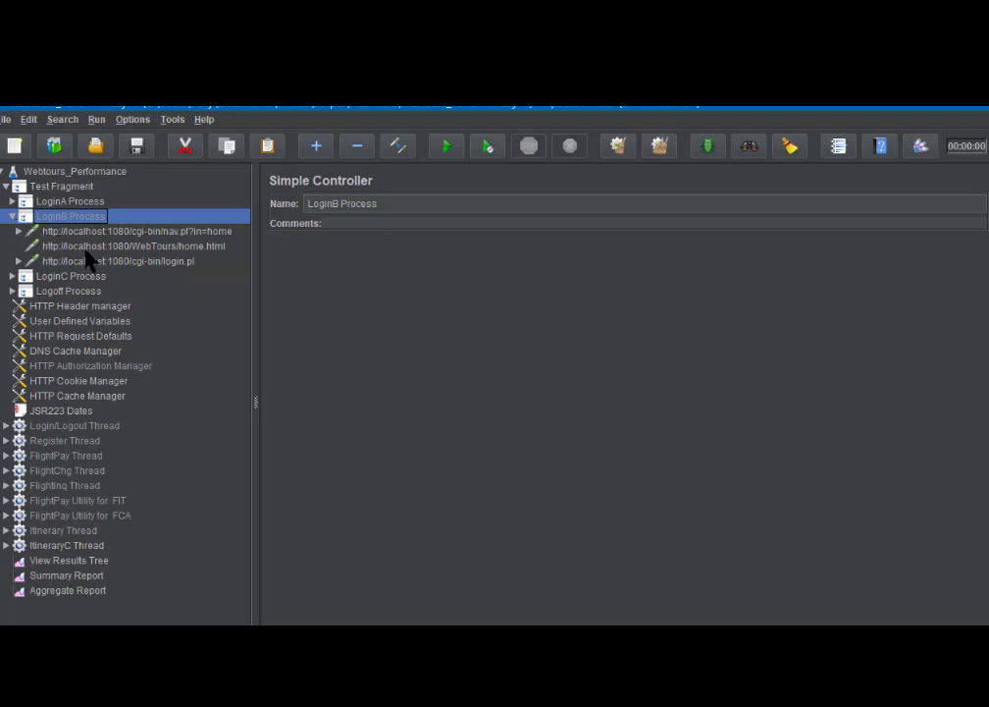
left_click(94, 232)
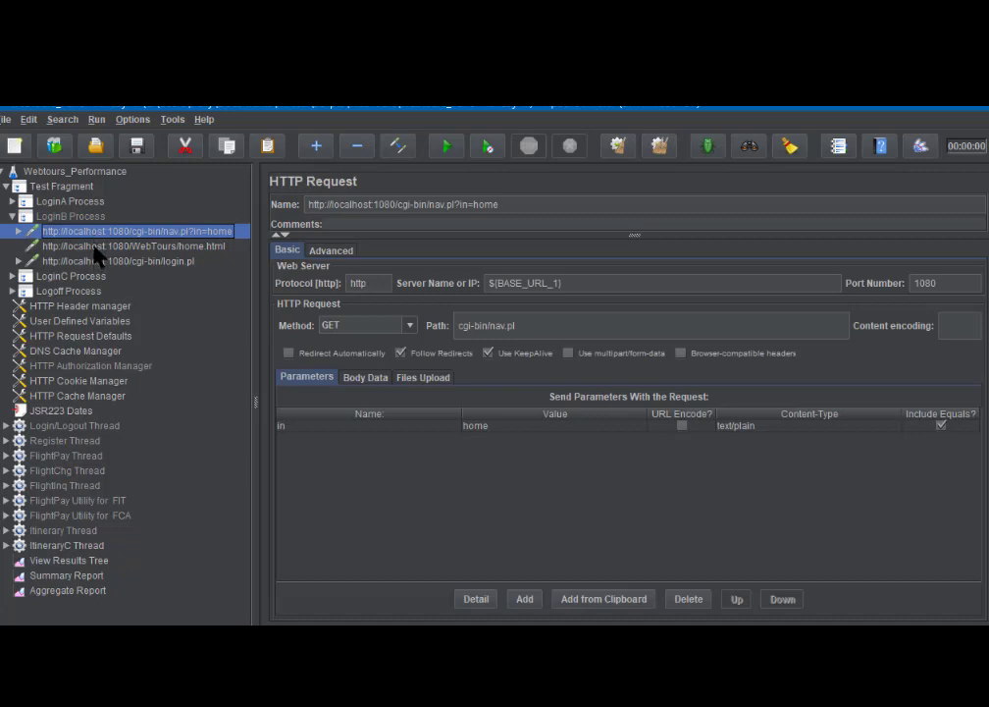
left_click(98, 247)
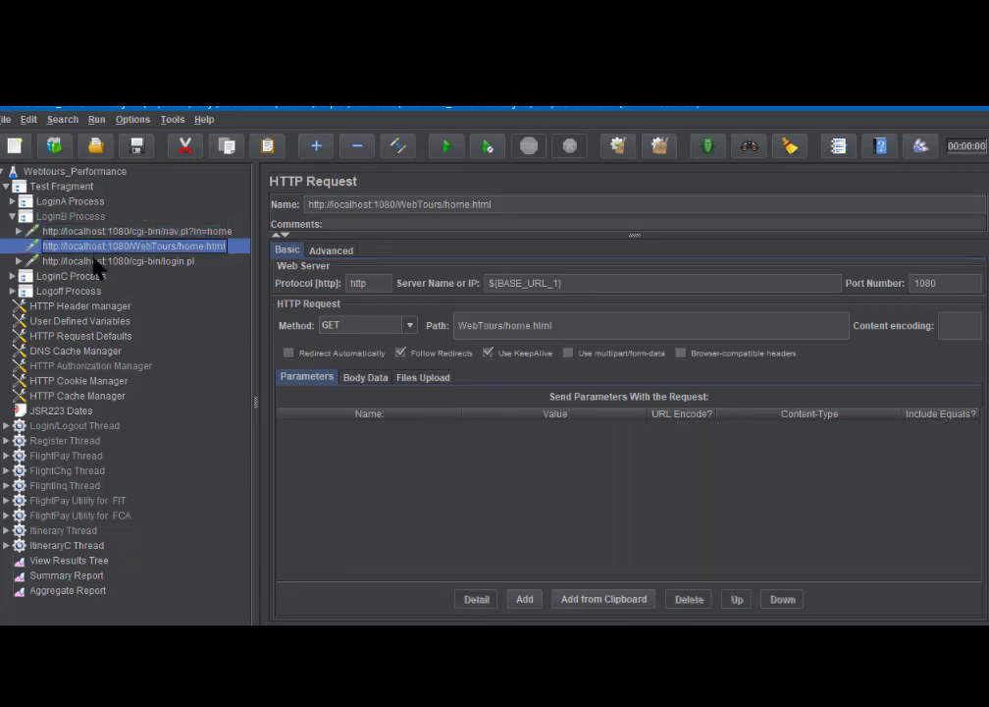
left_click(96, 263)
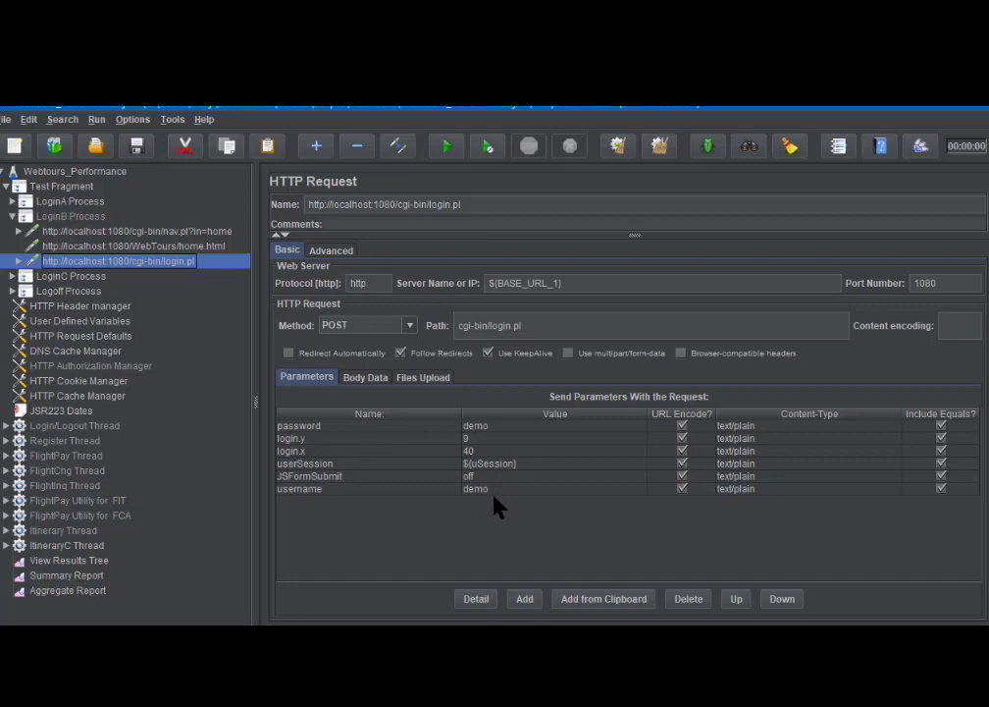
left_click(12, 217)
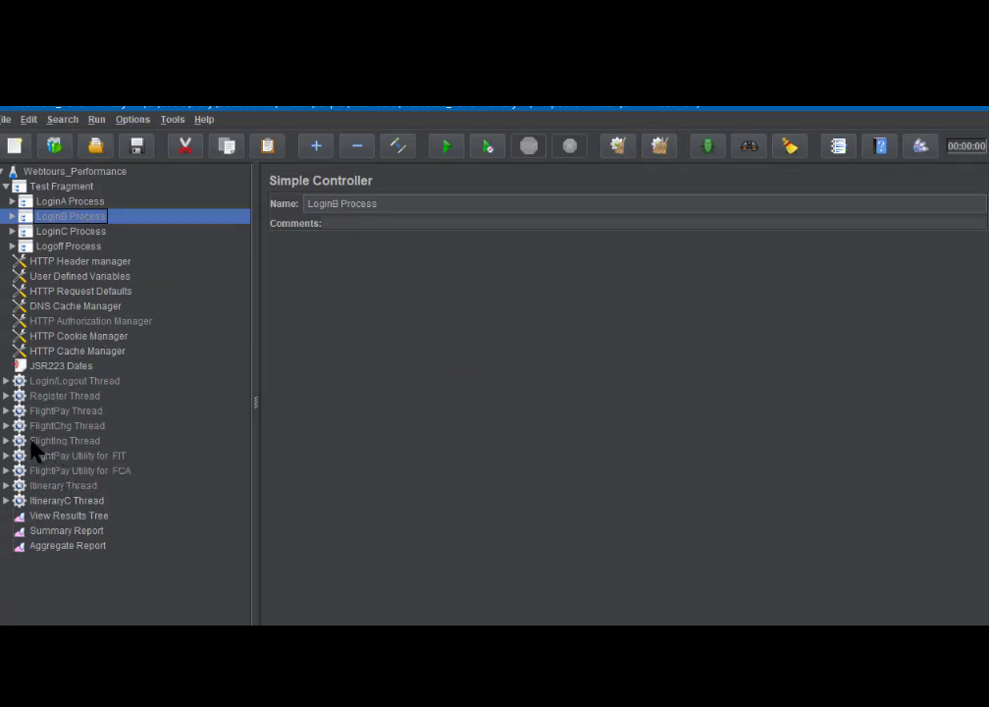
- Expand Login/Logout Thread and TC - Login, showing the TC - Login Transaction Controller settings
left_click(6, 382)
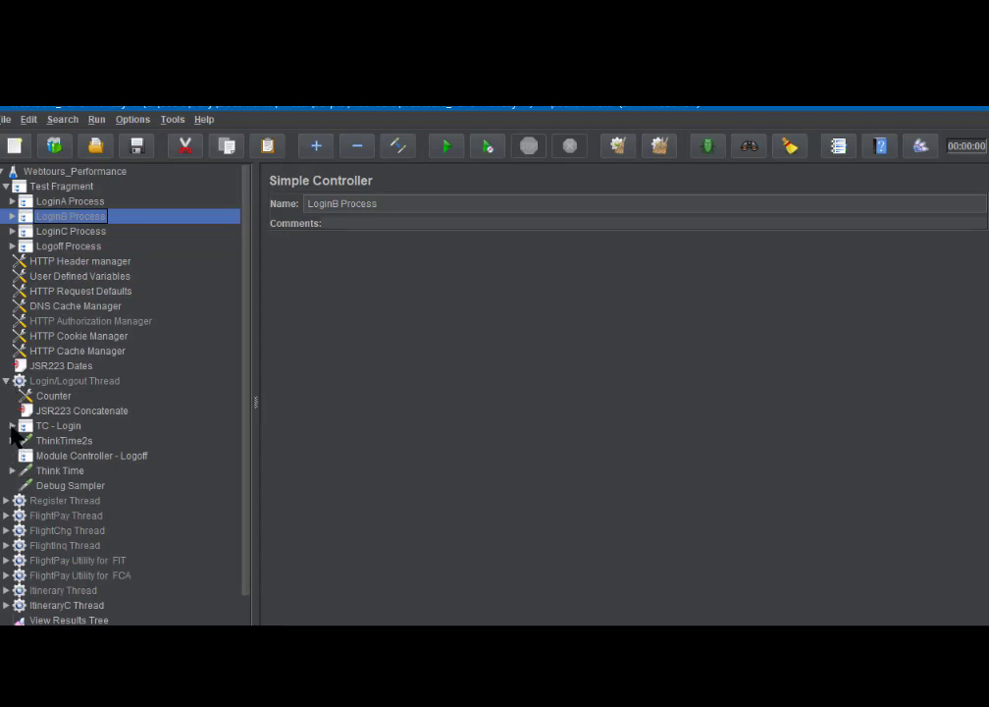
left_click(12, 426)
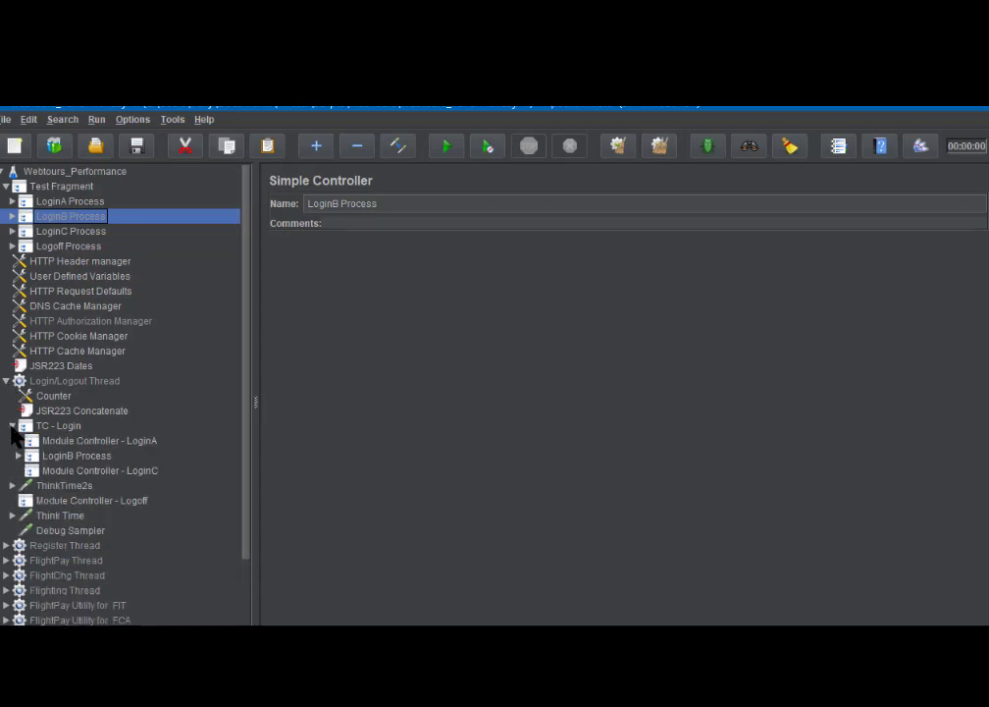
left_click(71, 429)
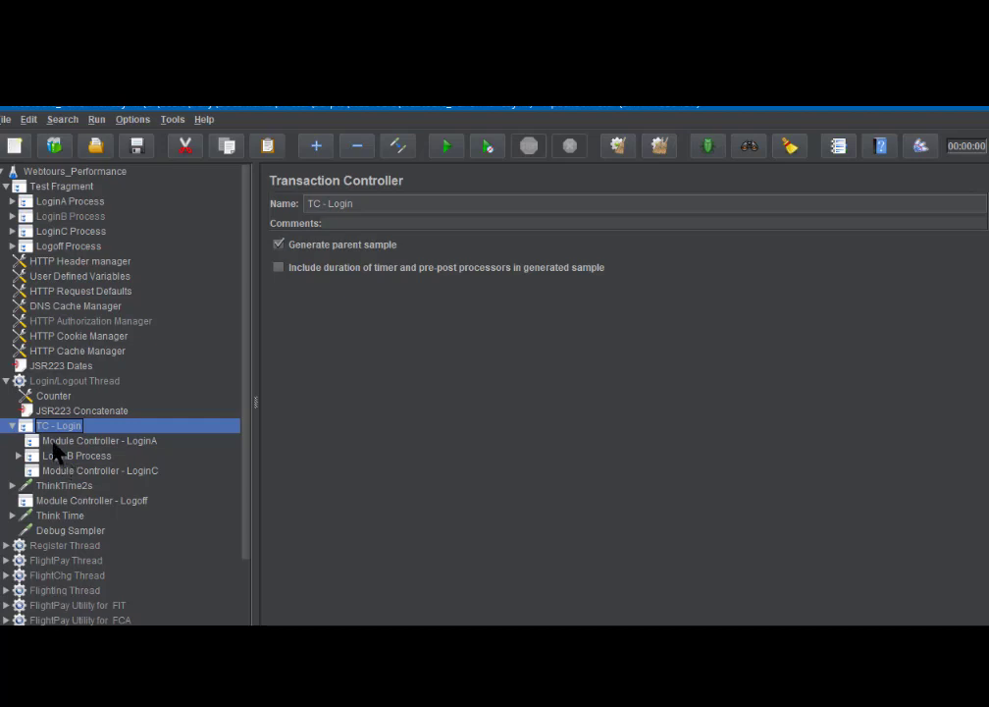
- Set Module Controller - LoginA to run Test Fragment's LoginA Process, then expand LoginB Process
left_click(53, 442)
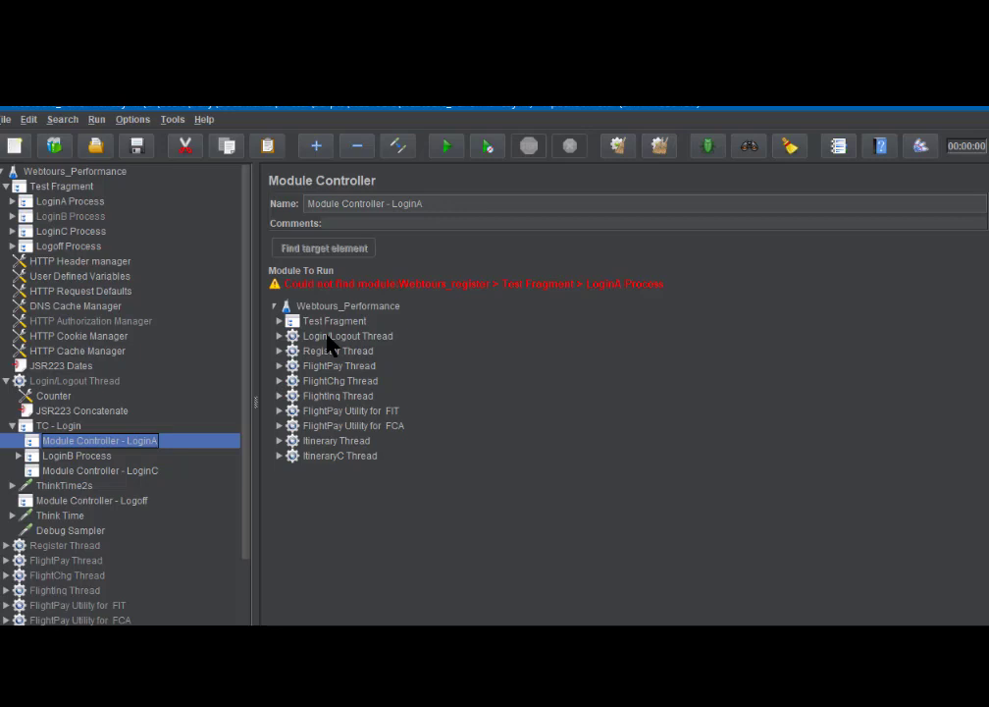
left_click(280, 322)
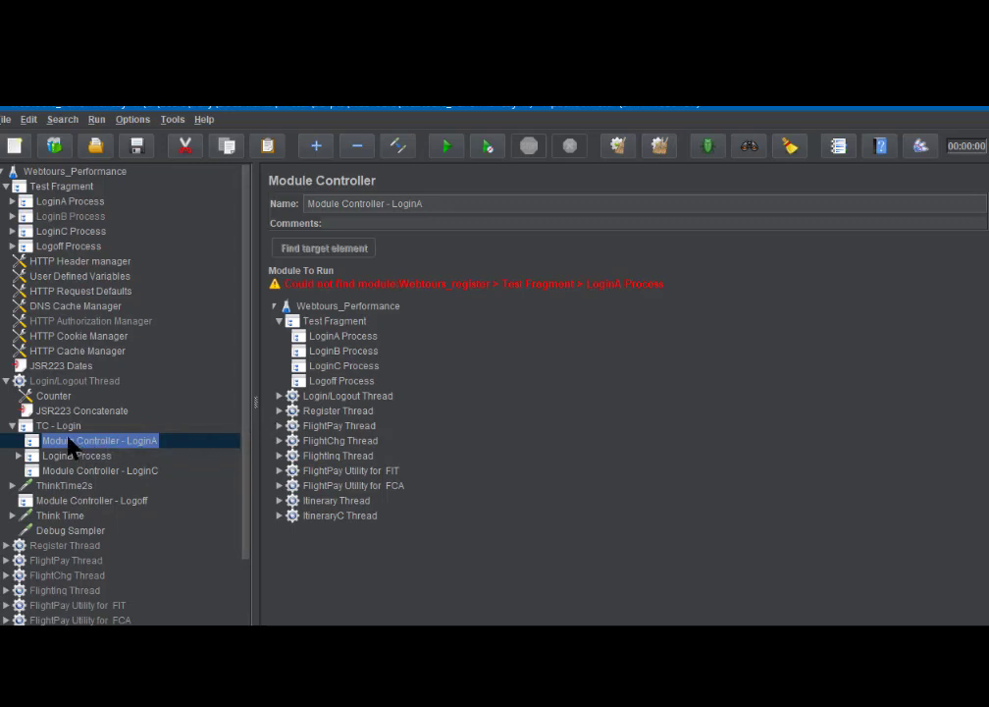
left_click(333, 337)
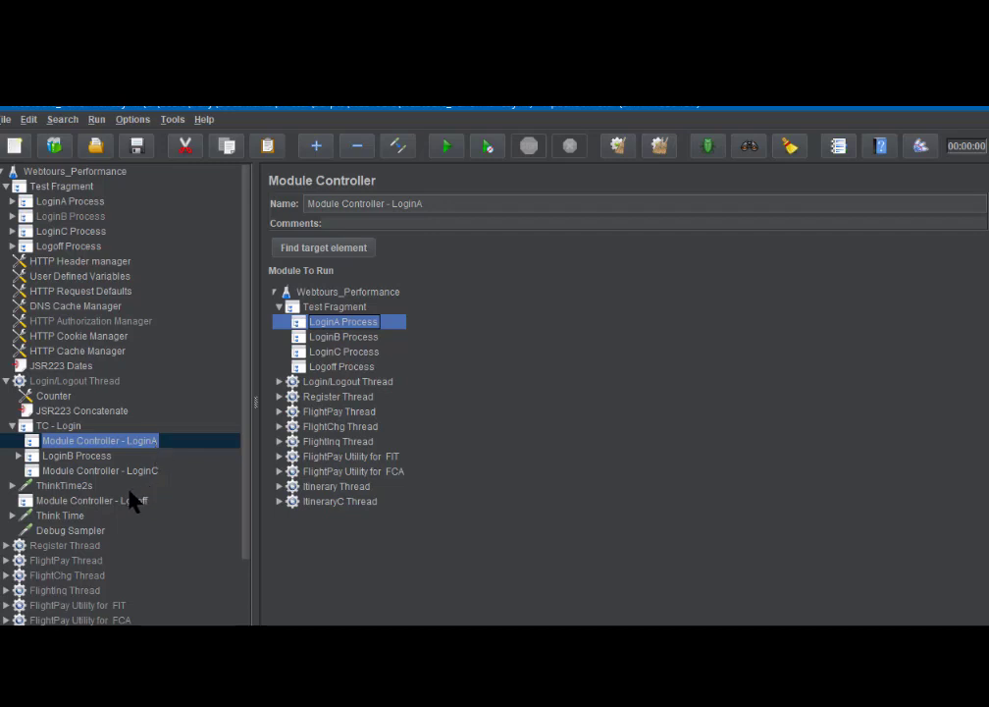
left_click(18, 456)
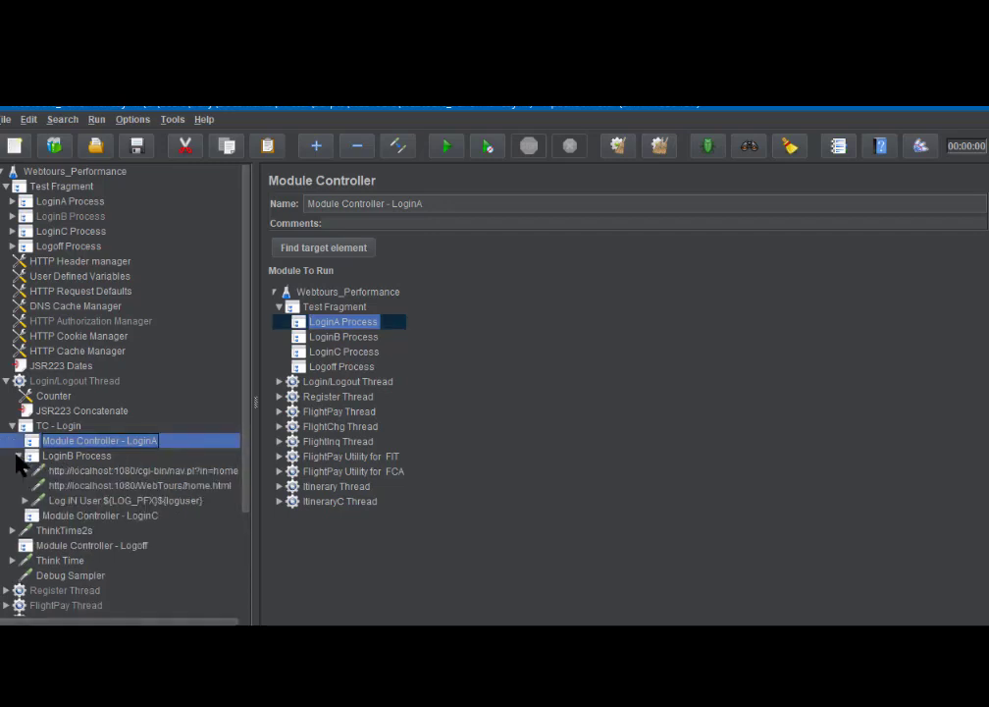
- Inspect LoginB's nav.pl and home.html requests and Log IN User's POST parameters, then select Module Controller - LoginC
left_click(121, 472)
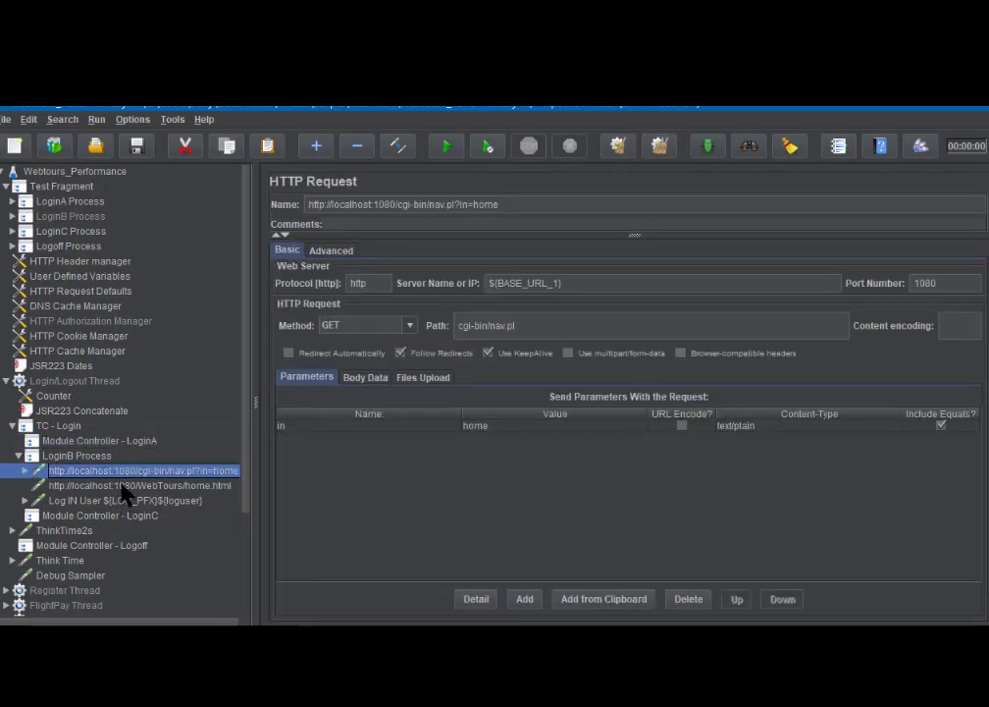
left_click(121, 485)
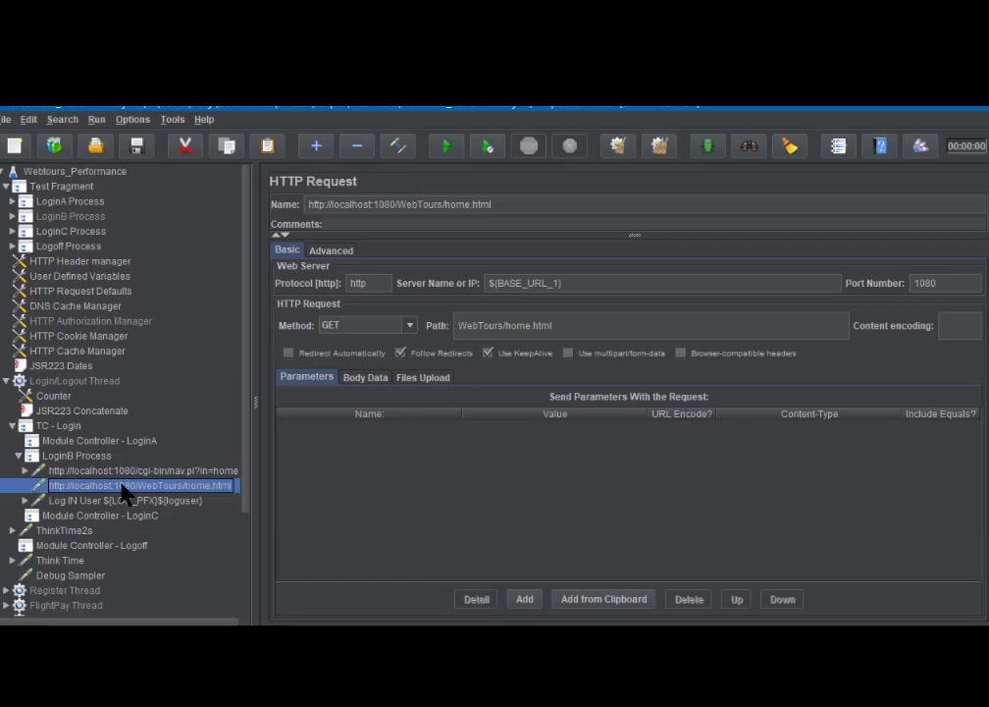
left_click(25, 500)
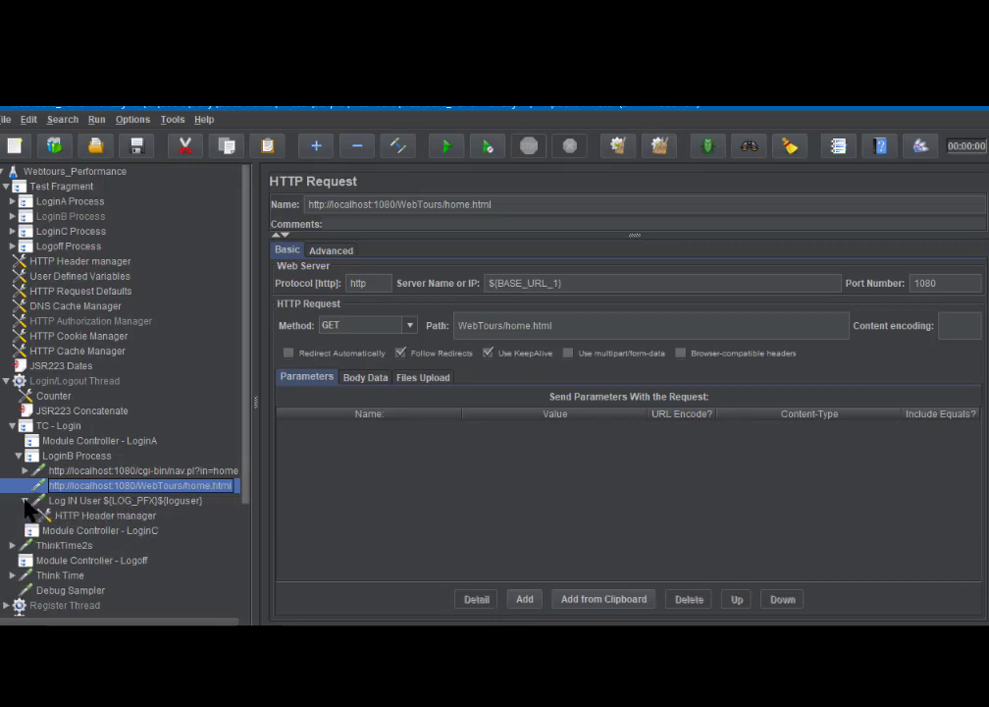
left_click(83, 501)
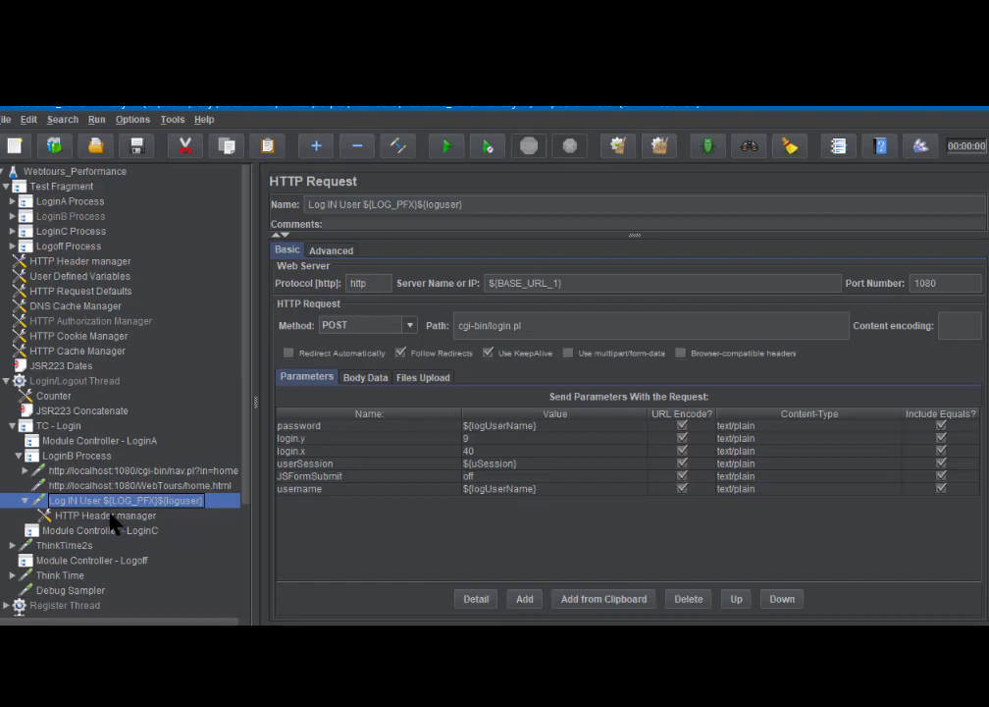
left_click(55, 533)
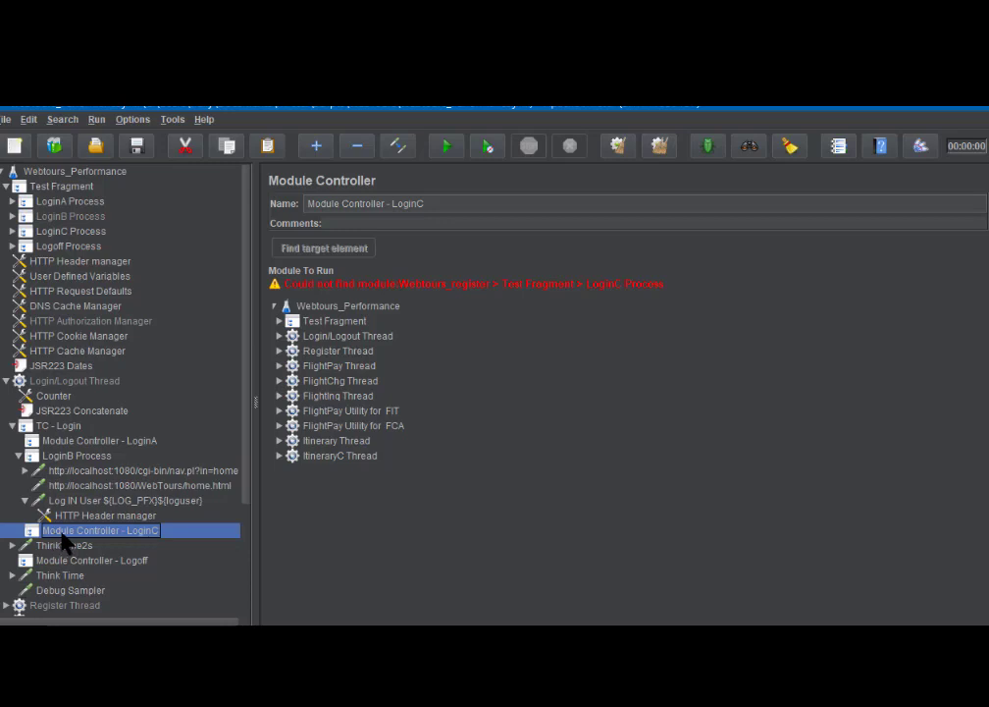
- Set Module Controller - LoginC to run Test Fragment's LoginC Process, then select Module Controller - Logoff
left_click(279, 322)
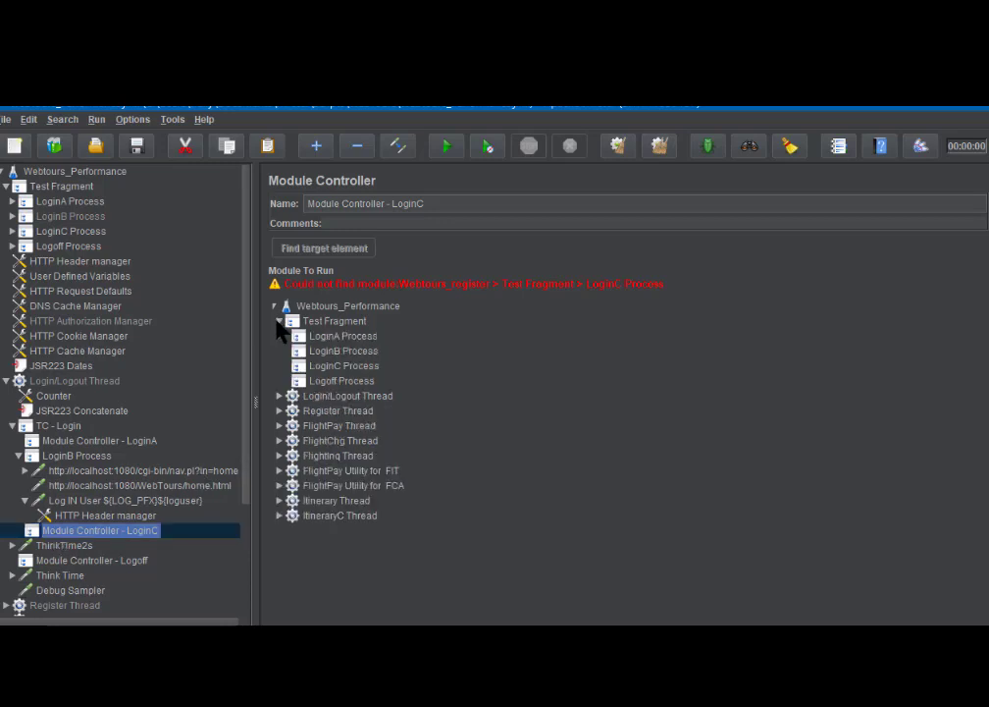
left_click(330, 367)
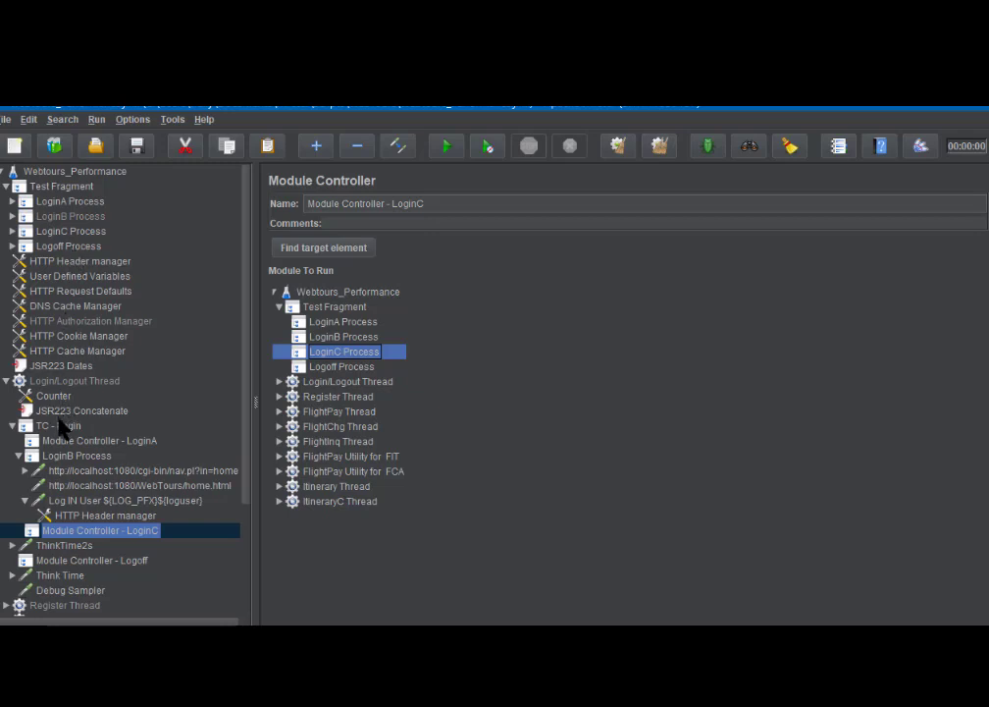
left_click(90, 560)
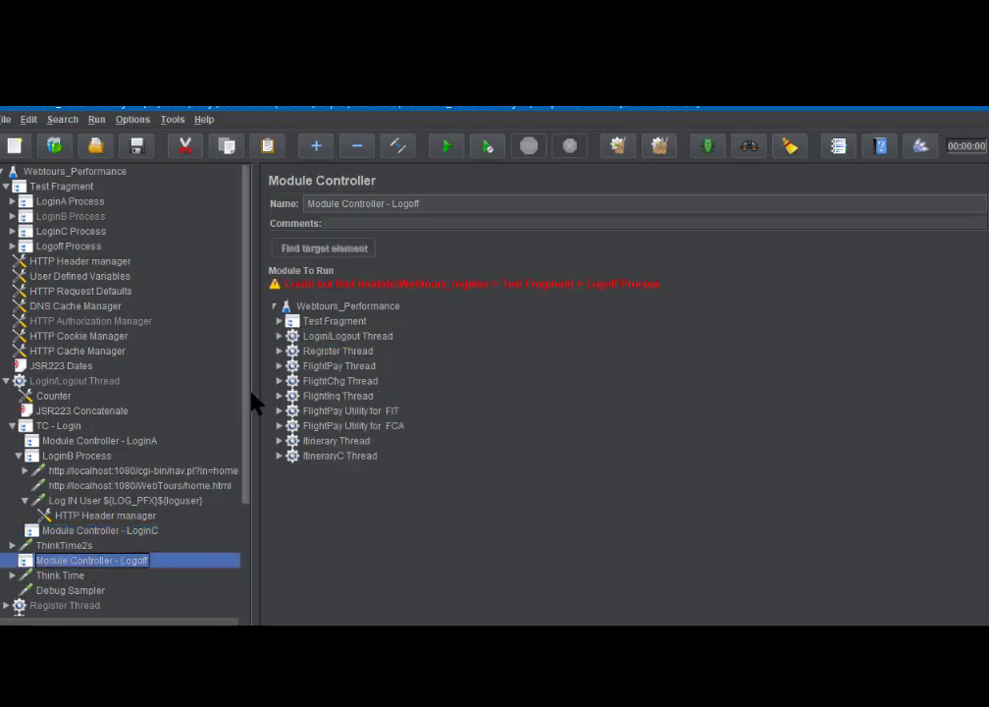
- Make Module Controller - Logoff run Test Fragment's Logoff Process, then view the Counter
left_click(279, 322)
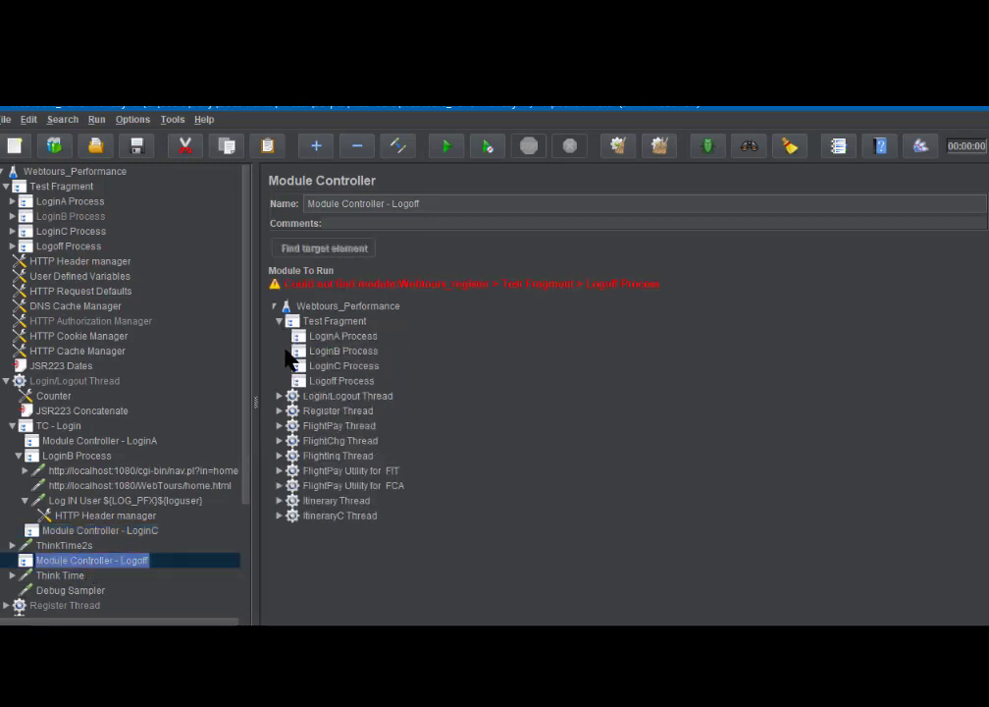
left_click(333, 383)
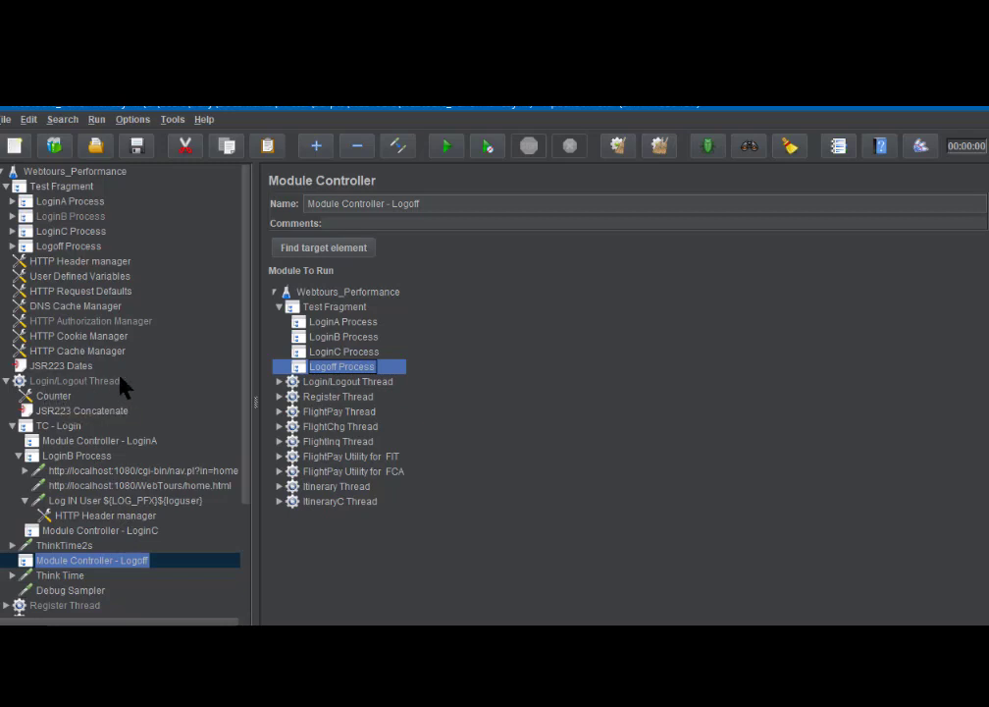
left_click(54, 397)
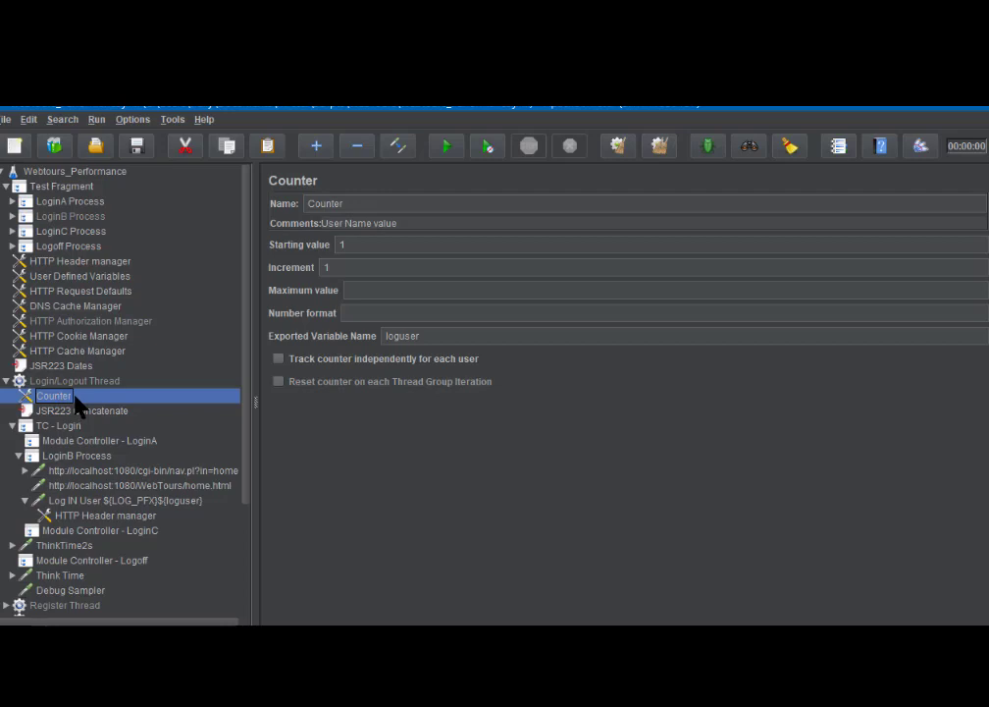
- Open the Webtours_Performance test plan's context menu, then dismiss it and return to the Counter
left_click(82, 170)
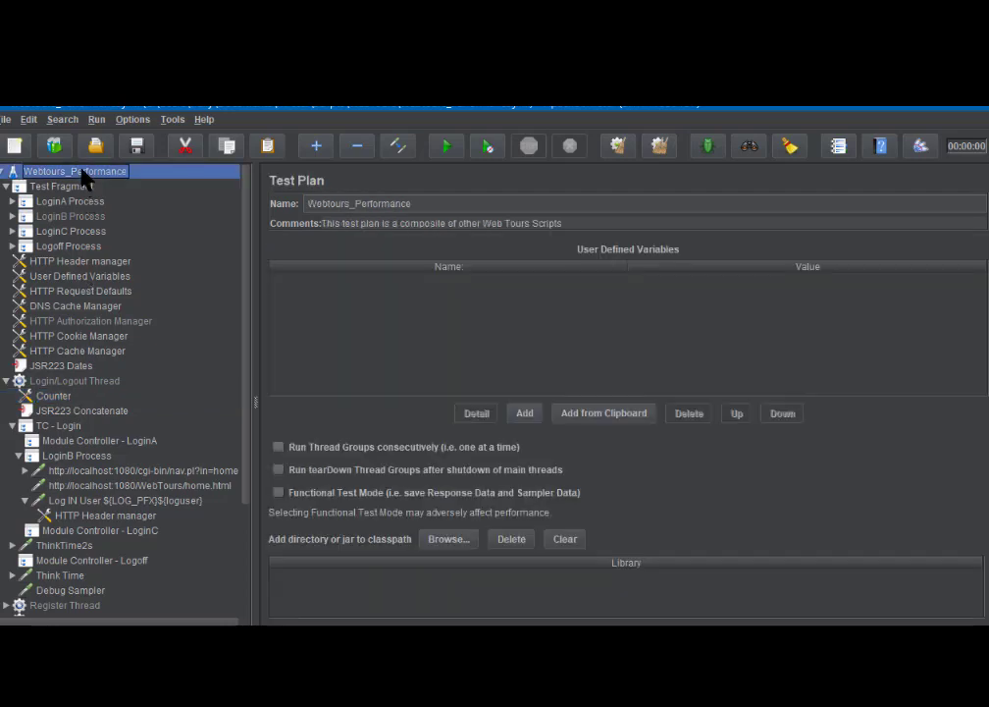
right_click(83, 173)
mouse_move(96, 178)
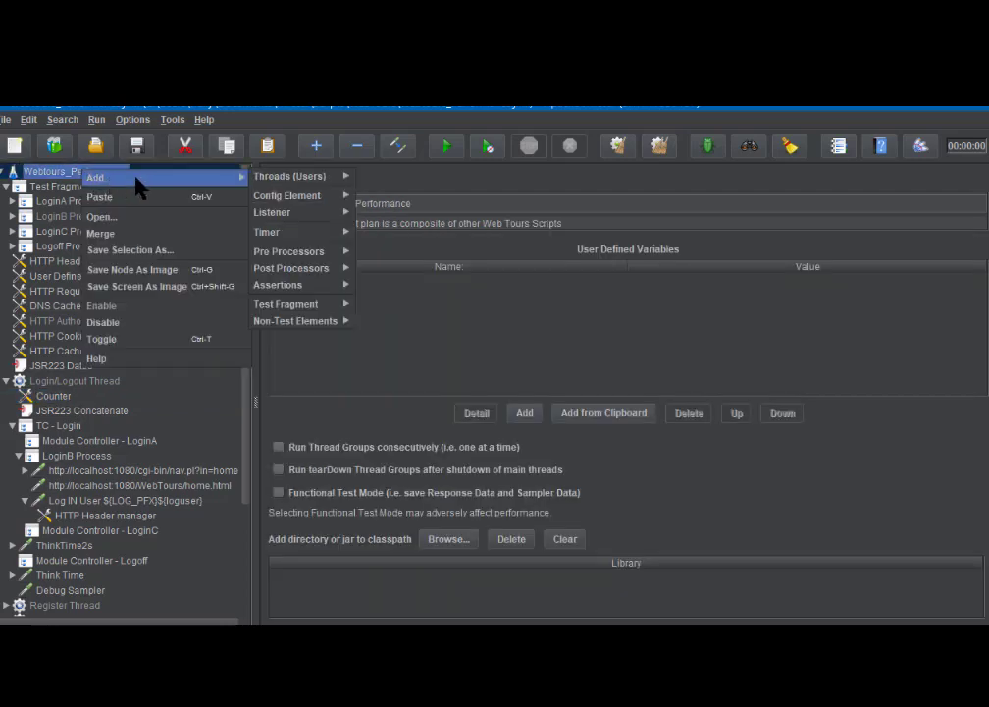
mouse_move(285, 196)
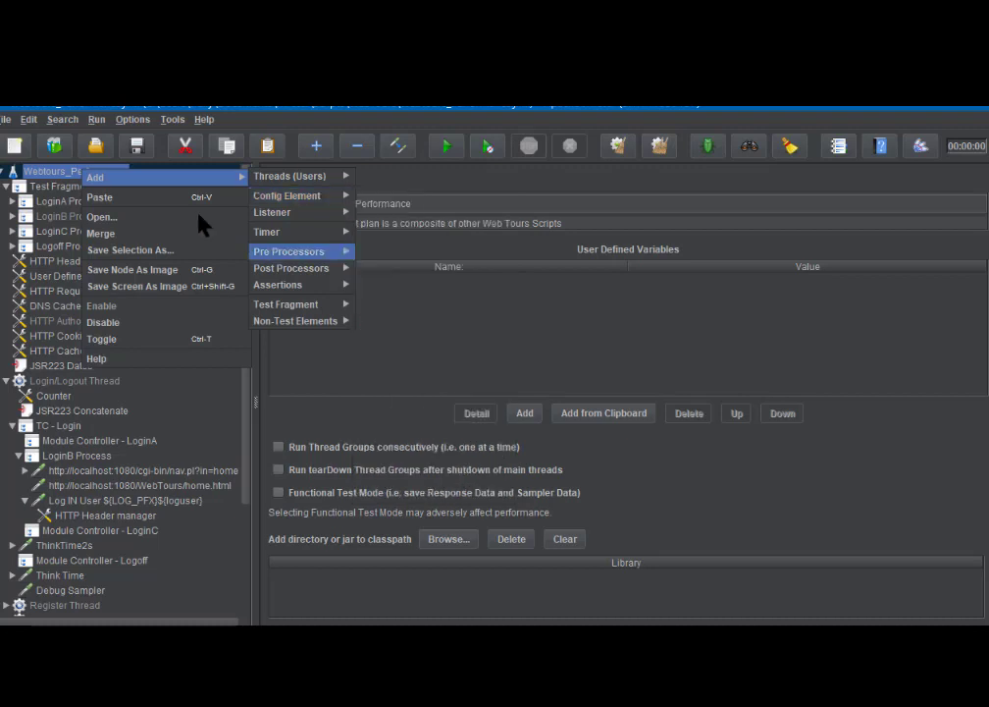
left_click(55, 396)
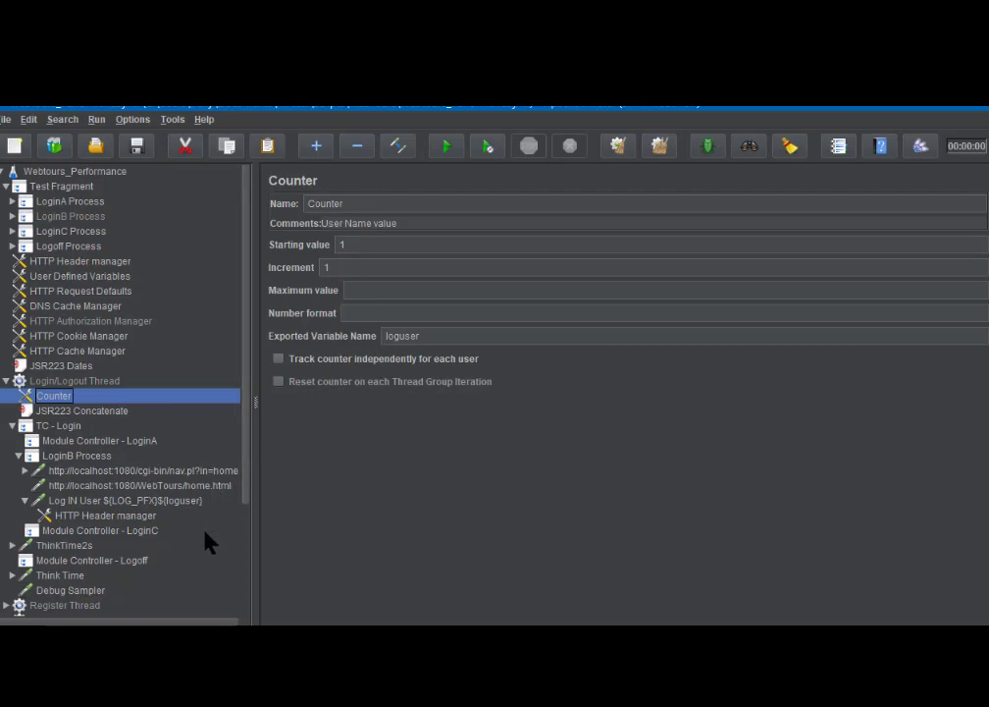
- Collapse Login/Logout Thread to show its 22-thread schedule: 30 s delay, 90 s startup, 60 s hold
left_click(7, 382)
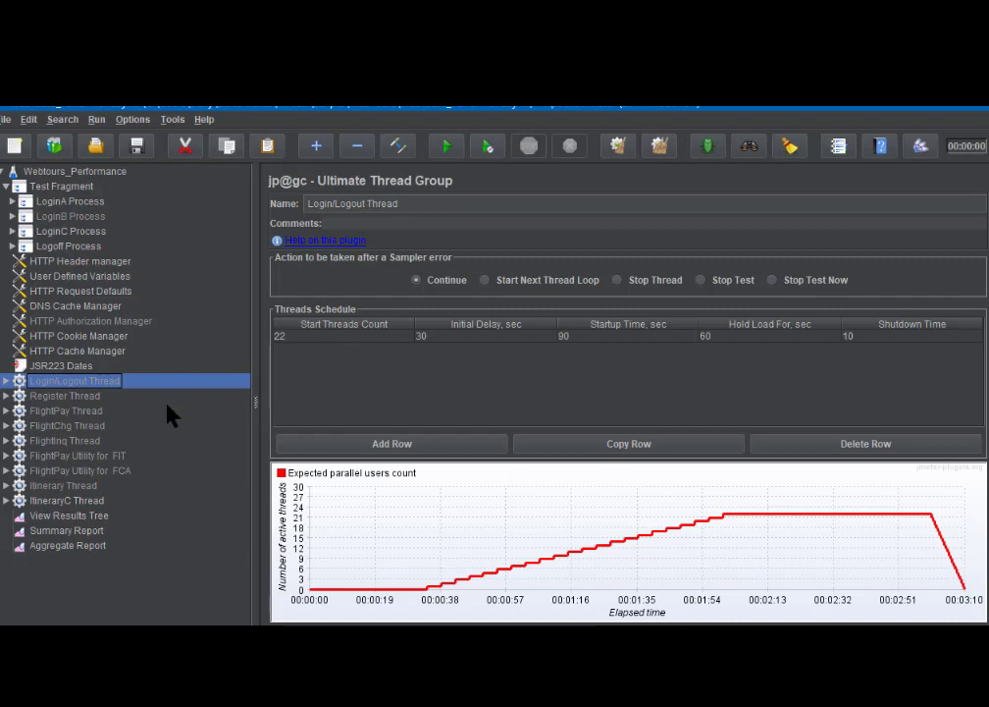
- Review the Register Thread's 5-thread schedule, then the FlightPay Thread with loop count 16
left_click(71, 397)
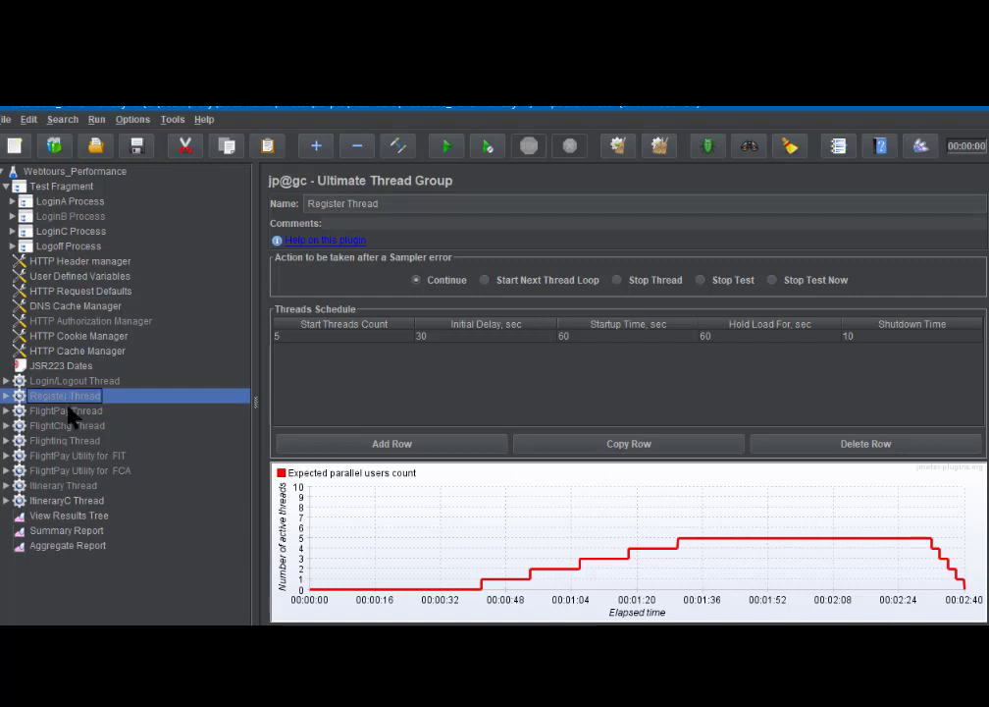
left_click(70, 414)
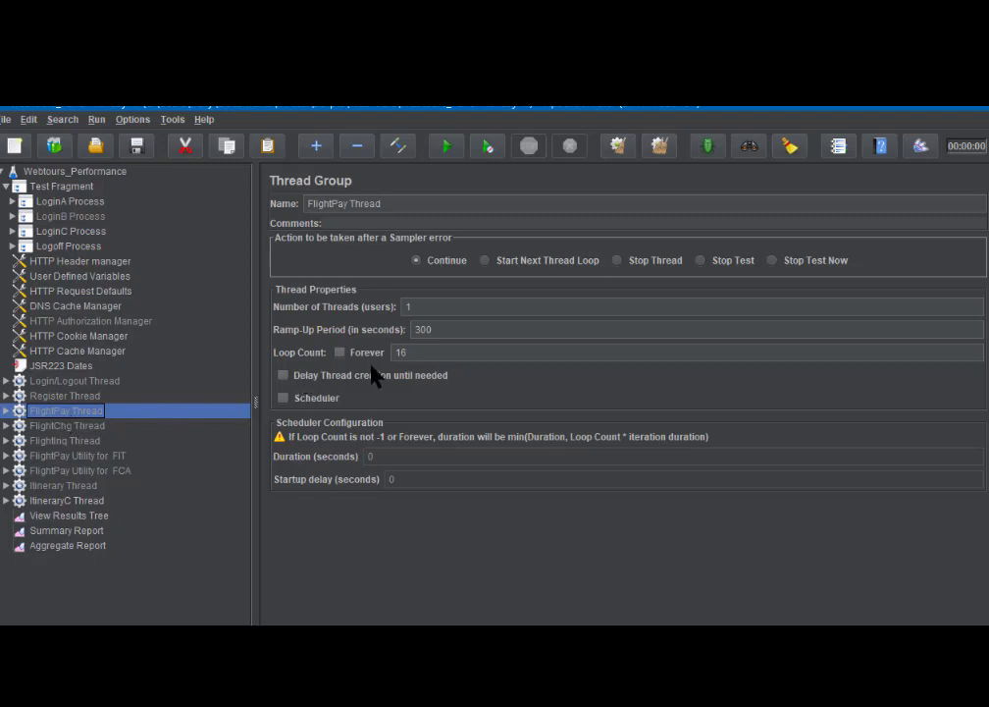
- Check FlightChg, FlightInq, Itinerary and ItineraryC thread groups, then the Webtours_Performance test plan settings
left_click(65, 426)
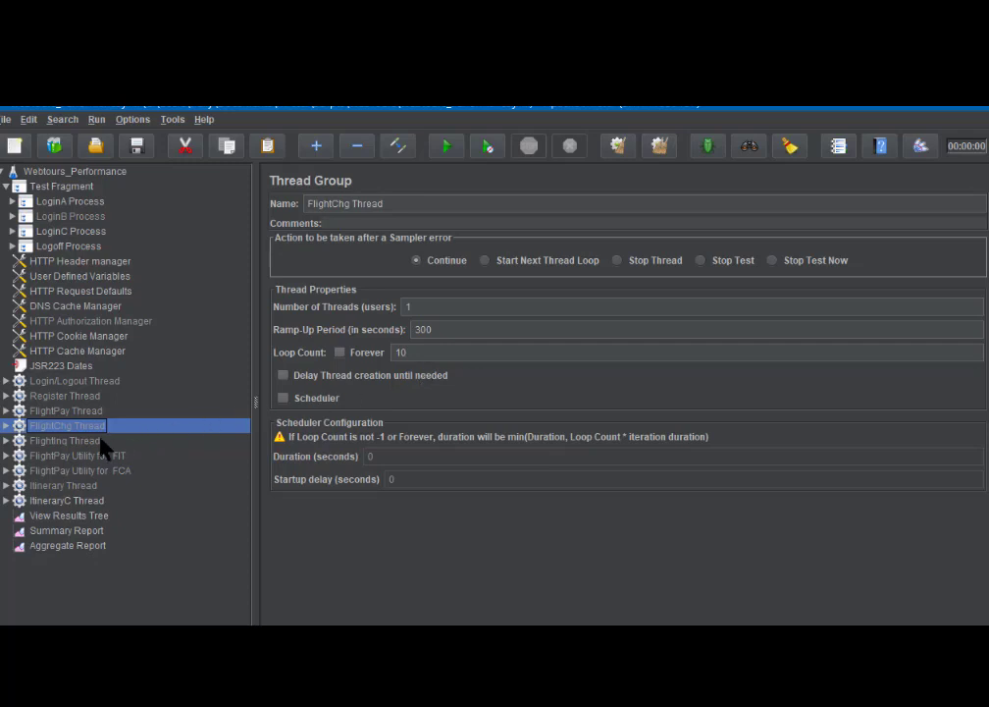
left_click(95, 440)
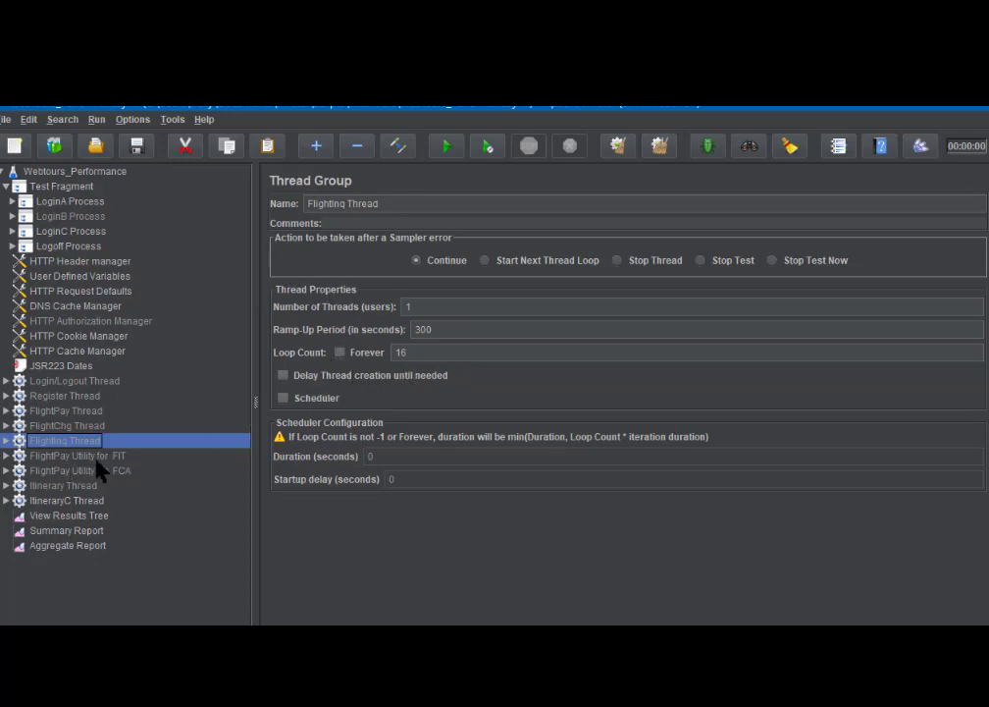
left_click(76, 486)
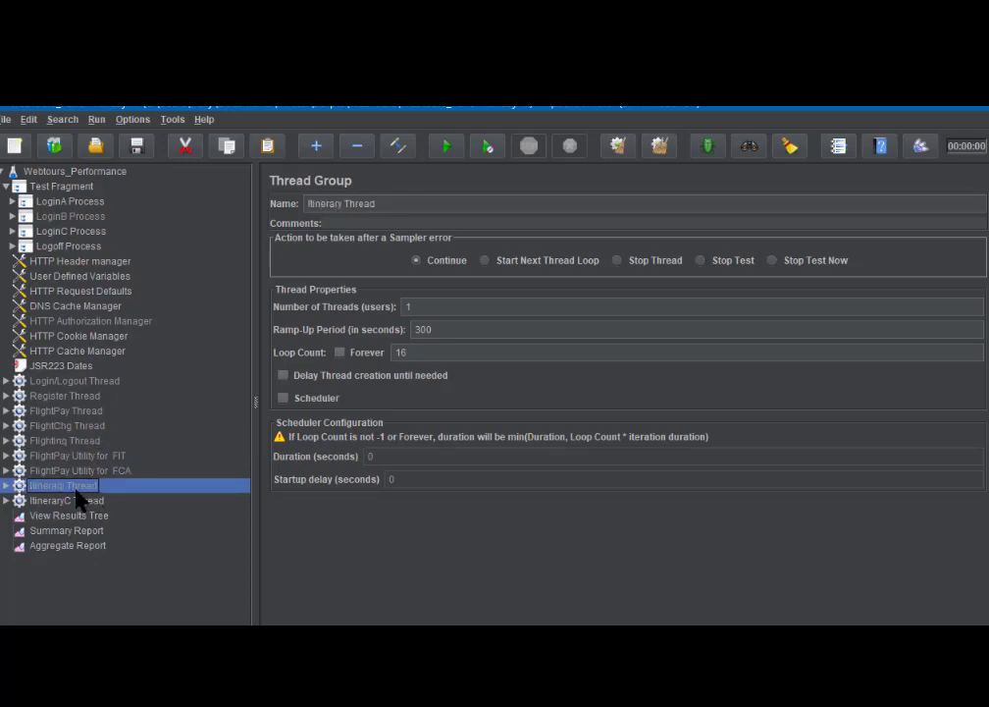
left_click(77, 502)
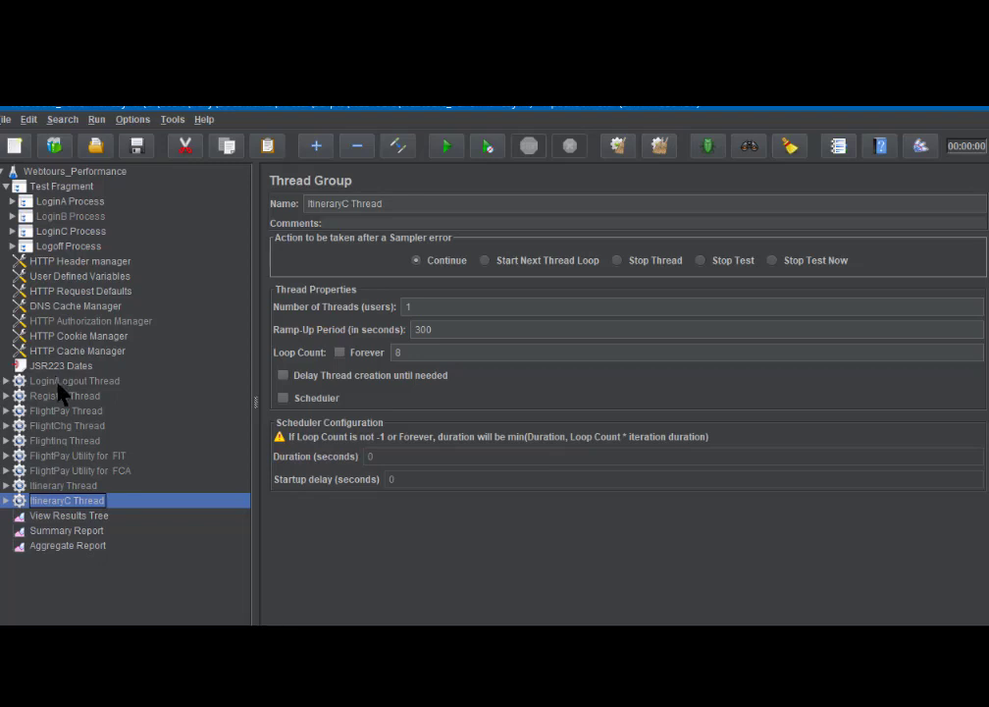
left_click(64, 173)
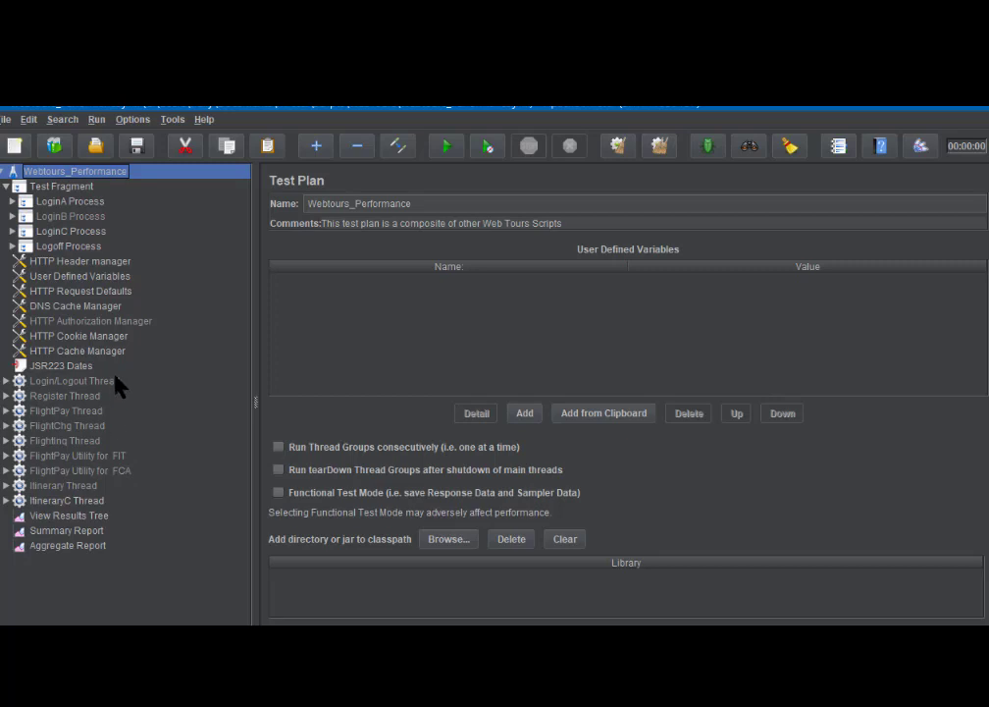
- Show the ItineraryC Thread again: 1 thread, 300 s ramp-up, loop count 8
left_click(85, 503)
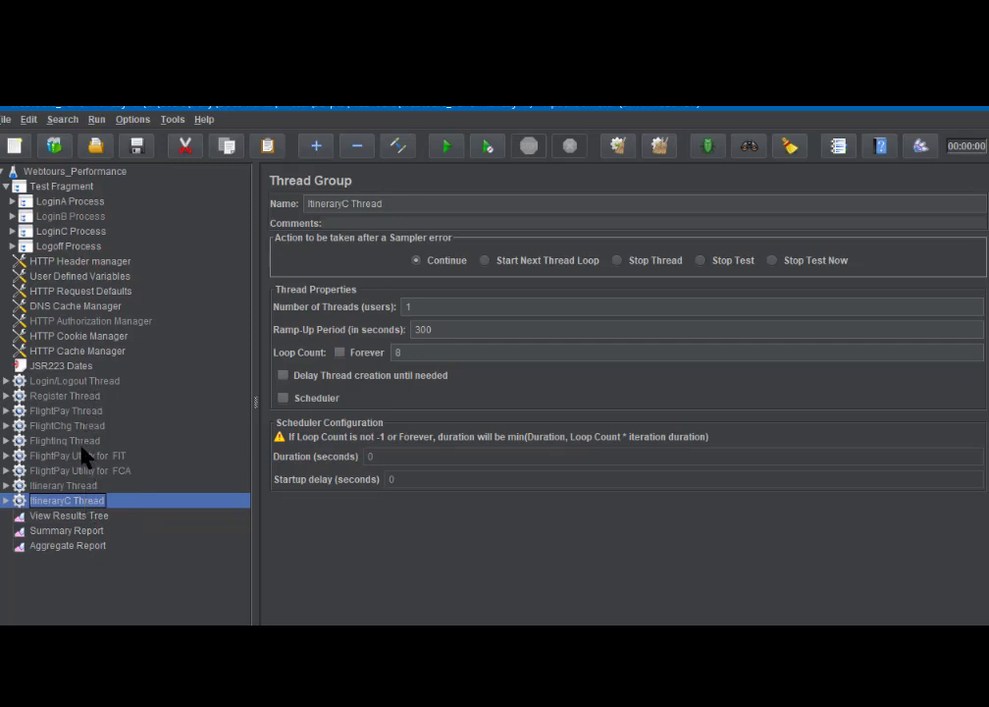
- Enable then disable Login/Logout Thread again, then review the Register and ItineraryC thread settings
left_click(78, 388)
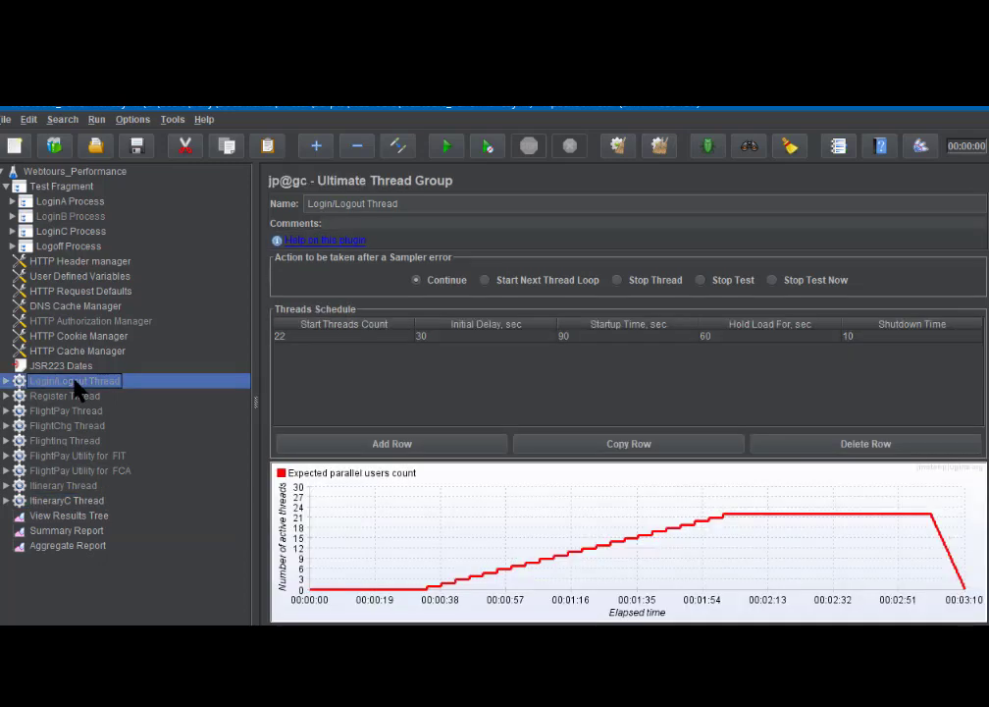
left_click(397, 147)
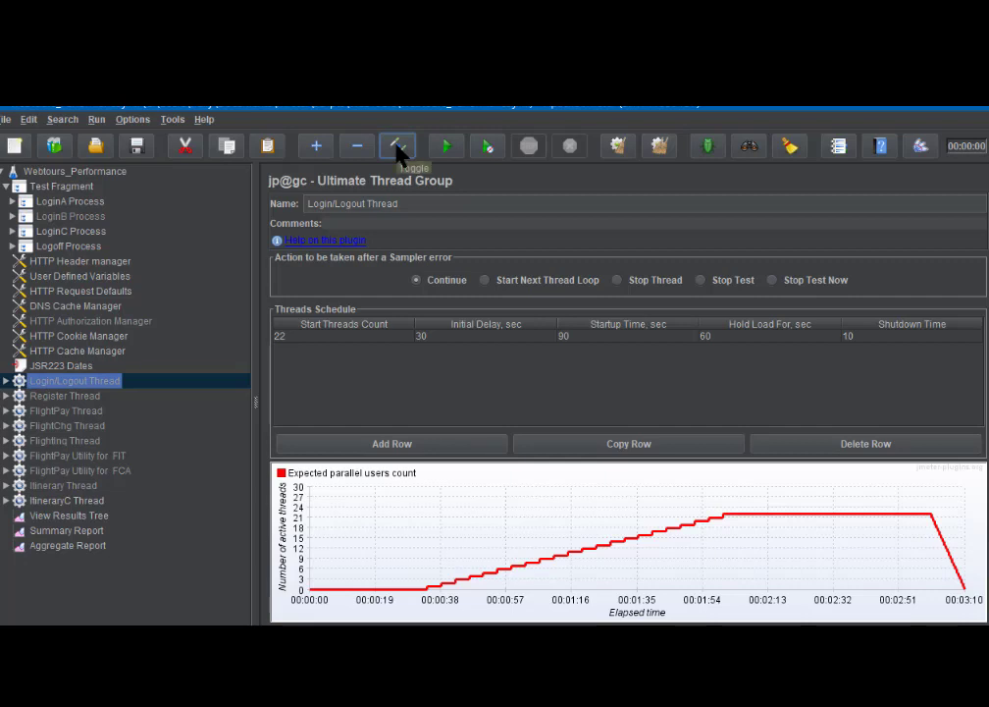
right_click(53, 380)
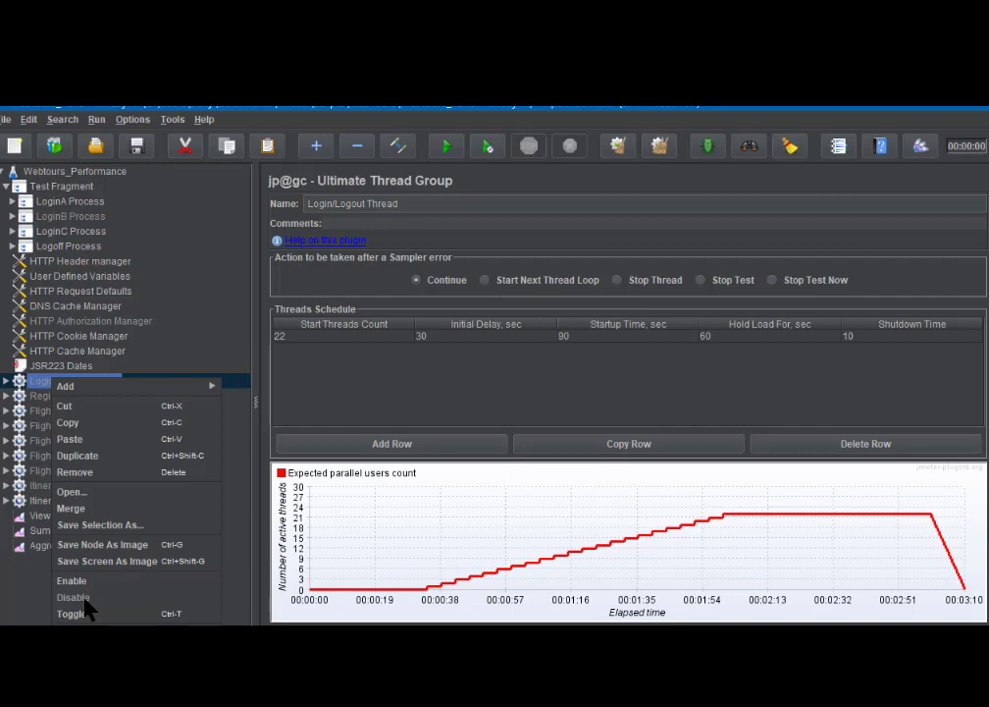
left_click(40, 377)
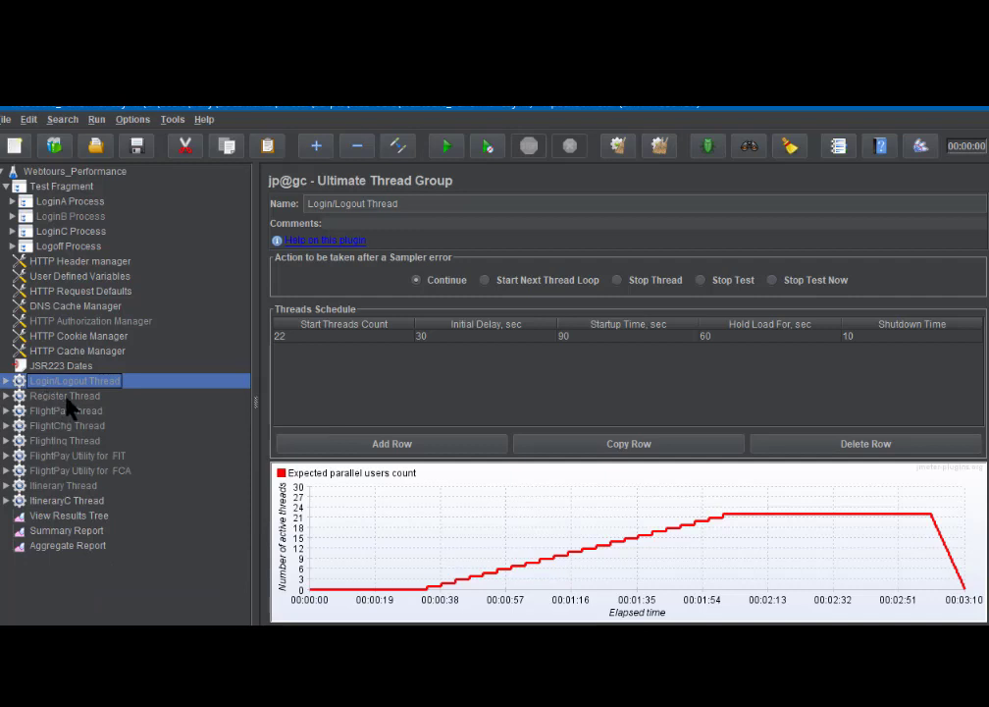
left_click(67, 396)
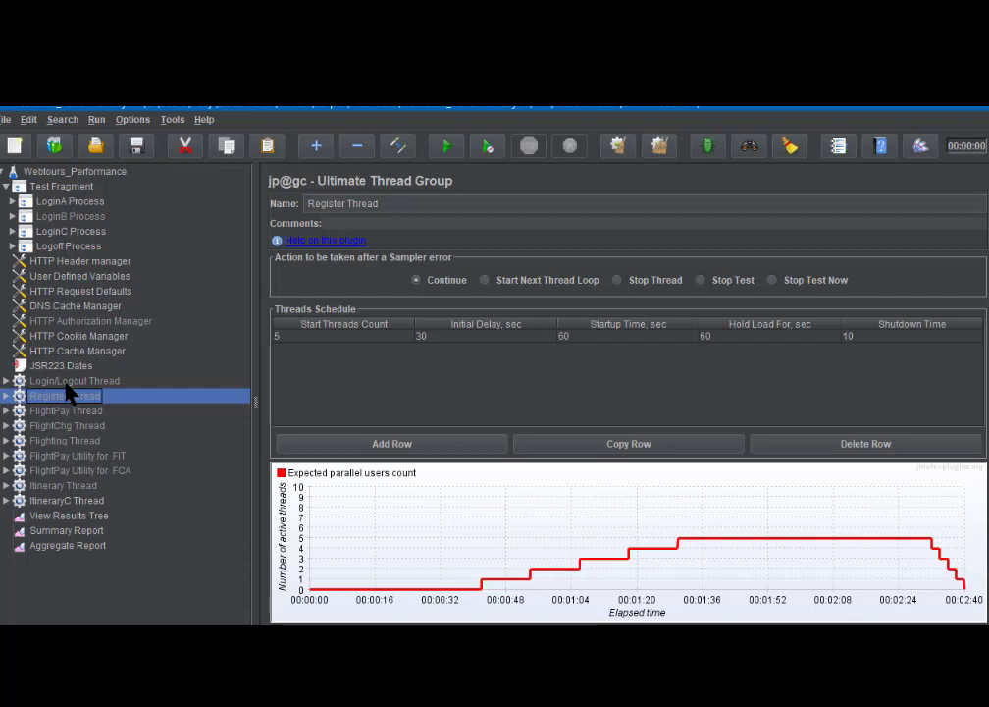
left_click(86, 502)
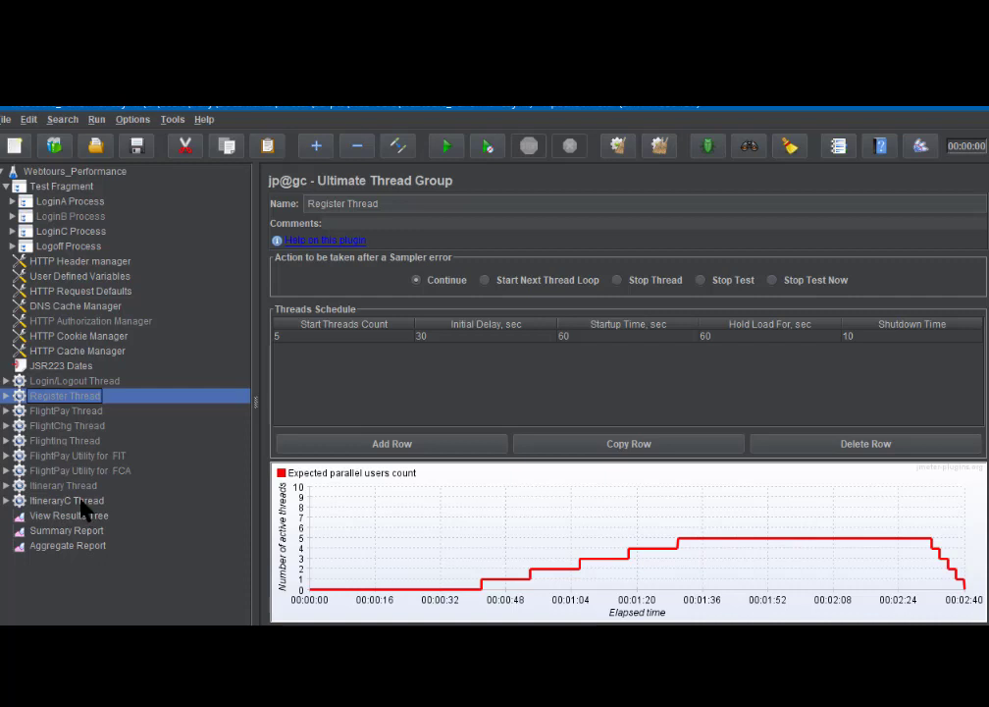